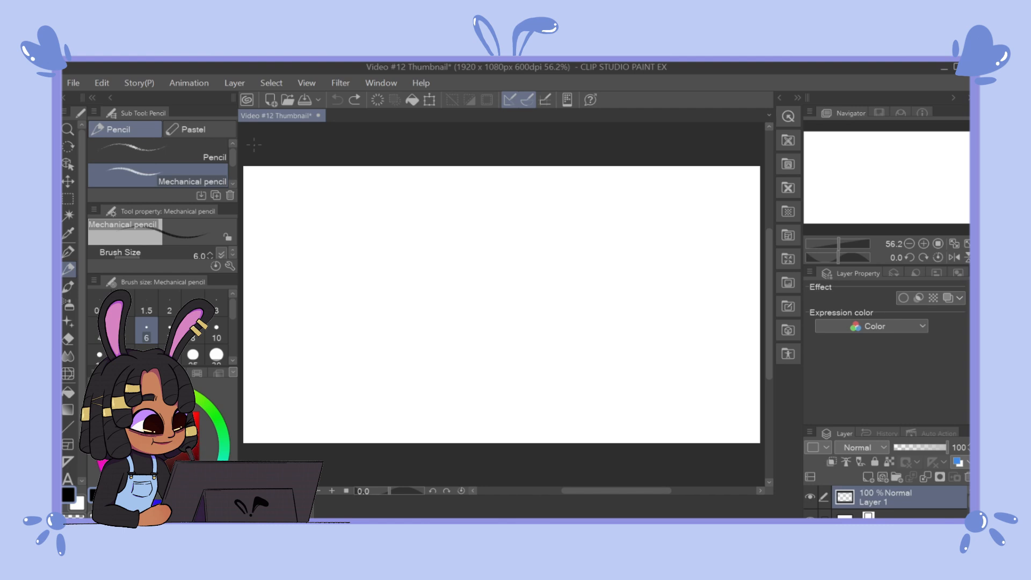
Step: Sketch overlapping circles for a figure's head, with a short neck, one shoulder and the arm below it
{"action": "mouse_move", "coordinate": [620, 230]}
{"action": "left_mouse_down"}
{"action": "mouse_move", "coordinate": [591, 296]}
{"action": "mouse_move", "coordinate": [609, 213]}
{"action": "mouse_move", "coordinate": [620, 294]}
{"action": "mouse_move", "coordinate": [578, 230]}
{"action": "mouse_move", "coordinate": [651, 271]}
{"action": "mouse_move", "coordinate": [560, 232]}
{"action": "mouse_move", "coordinate": [648, 275]}
{"action": "mouse_move", "coordinate": [581, 241]}
{"action": "left_mouse_up"}
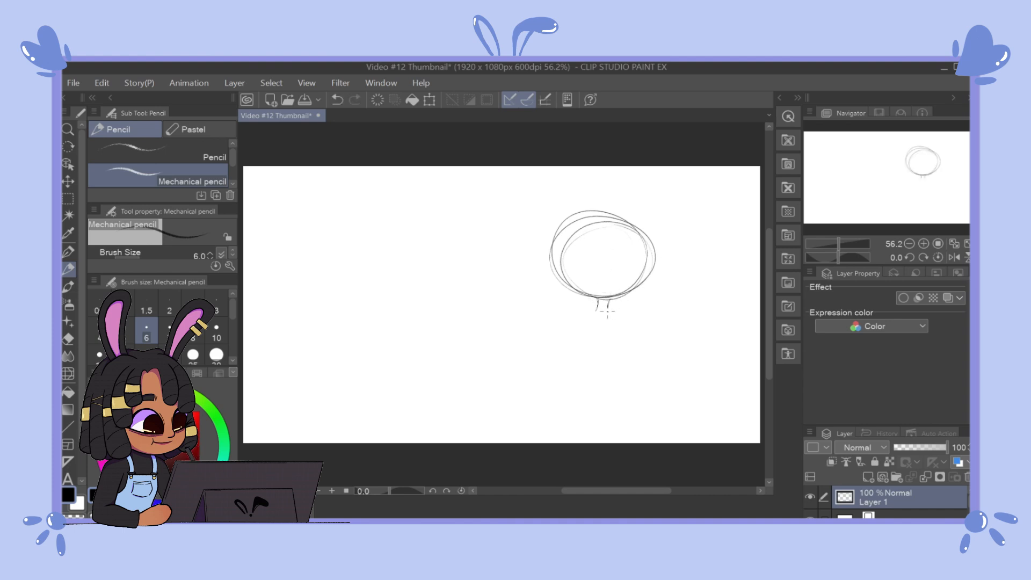
{"action": "left_click_drag", "start_coordinate": [608, 299], "coordinate": [608, 309]}
{"action": "mouse_move", "coordinate": [610, 310]}
{"action": "left_mouse_down"}
{"action": "mouse_move", "coordinate": [636, 330]}
{"action": "mouse_move", "coordinate": [630, 341]}
{"action": "mouse_move", "coordinate": [629, 318]}
{"action": "mouse_move", "coordinate": [623, 369]}
{"action": "mouse_move", "coordinate": [635, 329]}
{"action": "mouse_move", "coordinate": [653, 339]}
{"action": "mouse_move", "coordinate": [637, 378]}
{"action": "left_mouse_up"}
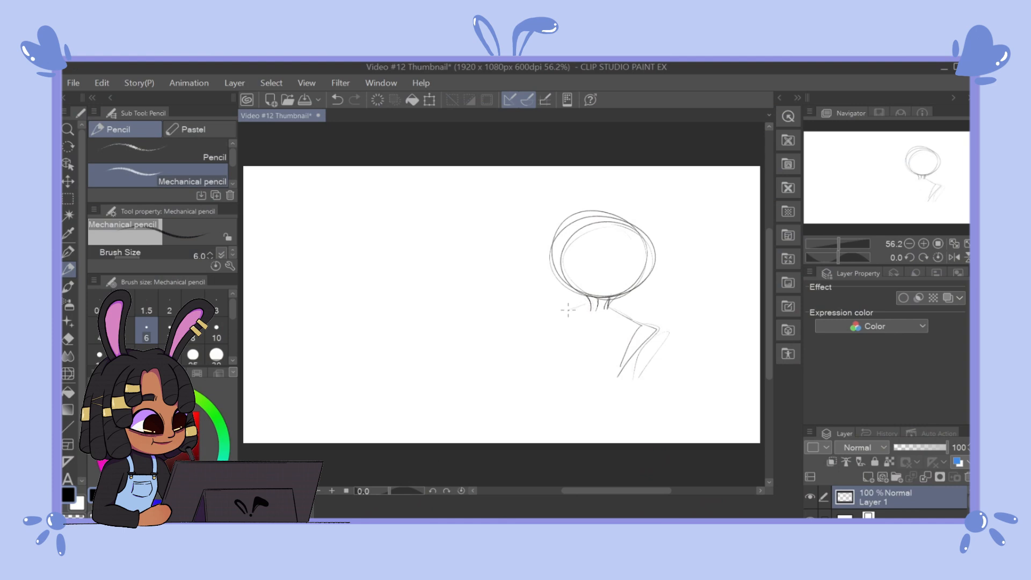
Step: Sketch the figure's other shoulder and arm, the sides of the torso and the flaring lines down to the canvas edge
{"action": "mouse_move", "coordinate": [591, 302]}
{"action": "left_mouse_down"}
{"action": "mouse_move", "coordinate": [552, 308]}
{"action": "mouse_move", "coordinate": [561, 372]}
{"action": "left_mouse_up"}
{"action": "left_click_drag", "start_coordinate": [552, 328], "coordinate": [561, 373]}
{"action": "mouse_move", "coordinate": [645, 332]}
{"action": "left_mouse_down"}
{"action": "mouse_move", "coordinate": [625, 353]}
{"action": "mouse_move", "coordinate": [667, 329]}
{"action": "mouse_move", "coordinate": [626, 378]}
{"action": "left_mouse_up"}
{"action": "left_click_drag", "start_coordinate": [627, 380], "coordinate": [632, 432]}
{"action": "left_click_drag", "start_coordinate": [547, 325], "coordinate": [559, 369]}
{"action": "mouse_move", "coordinate": [572, 305]}
{"action": "left_mouse_down"}
{"action": "mouse_move", "coordinate": [553, 350]}
{"action": "mouse_move", "coordinate": [562, 384]}
{"action": "mouse_move", "coordinate": [554, 432]}
{"action": "mouse_move", "coordinate": [540, 442]}
{"action": "left_mouse_up"}
{"action": "left_click_drag", "start_coordinate": [565, 375], "coordinate": [529, 441]}
{"action": "left_click_drag", "start_coordinate": [624, 391], "coordinate": [640, 445]}
{"action": "left_click_drag", "start_coordinate": [627, 407], "coordinate": [645, 437]}
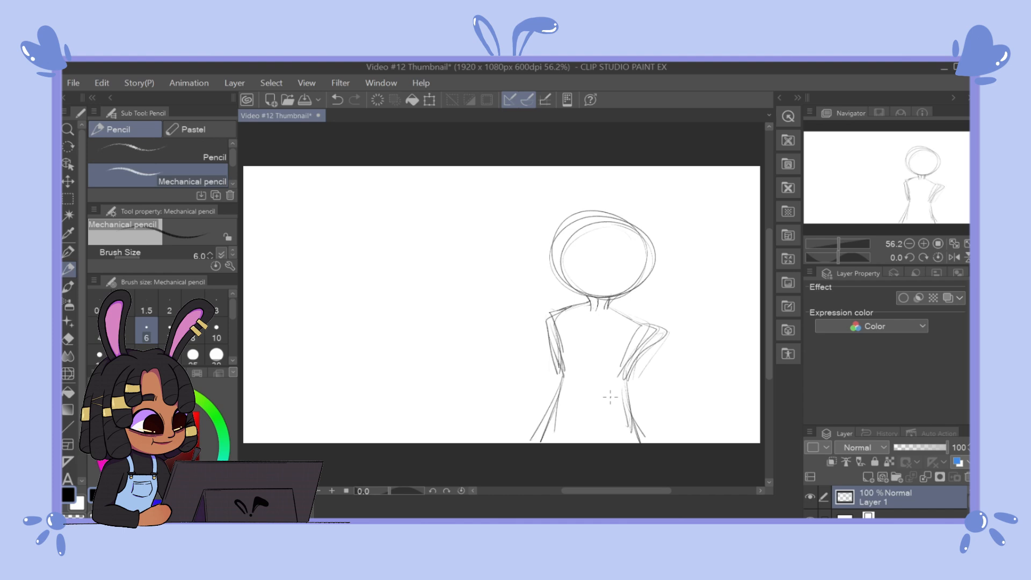
Step: Try rotating the canvas view to about -28° with the Rotate tool and turn it back upright
{"action": "left_click", "coordinate": [68, 144]}
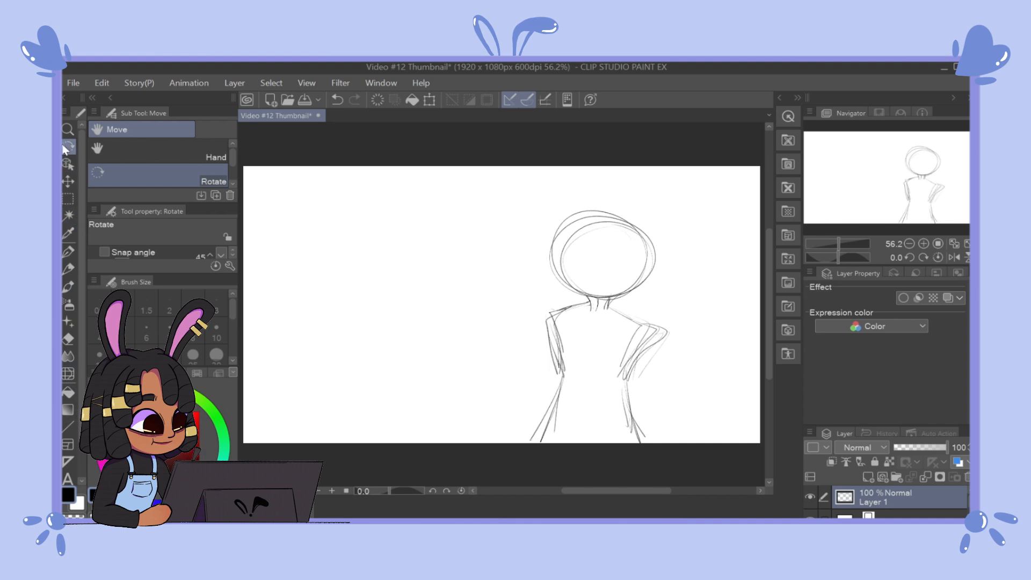
{"action": "left_click_drag", "start_coordinate": [657, 307], "coordinate": [497, 254]}
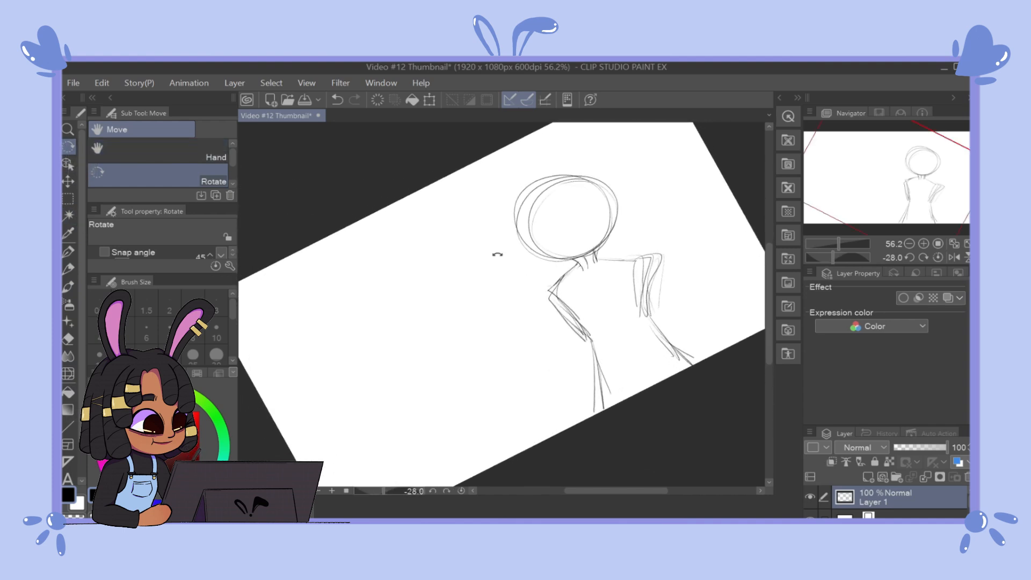
{"action": "key", "text": "ctrl+z"}
{"action": "key", "text": "ctrl+z"}
{"action": "key", "text": "ctrl+y"}
{"action": "key", "text": "ctrl+y"}
{"action": "left_click_drag", "start_coordinate": [397, 249], "coordinate": [442, 220]}
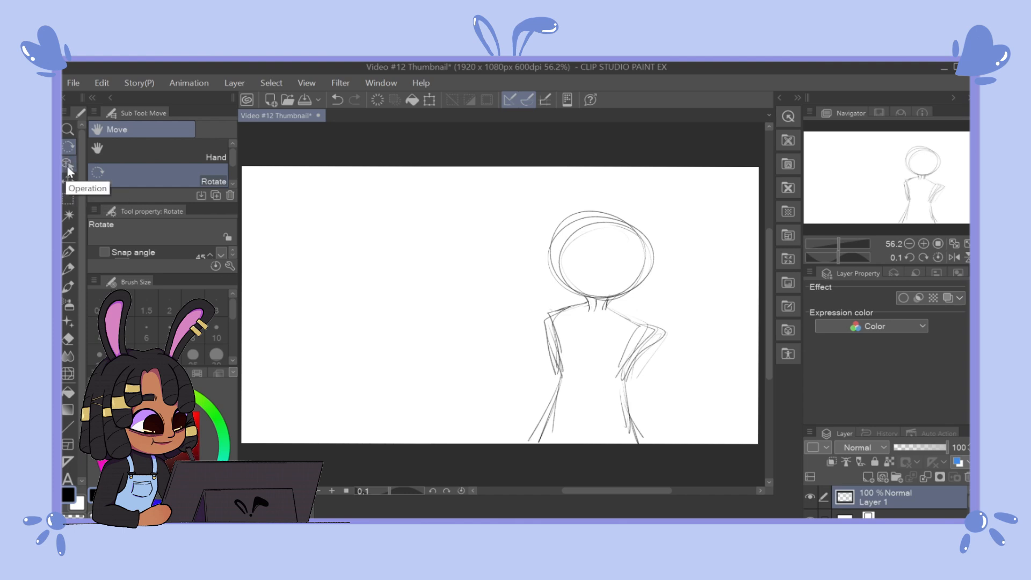
Step: Select the figure's body below the head with a freehand Lasso selection, and deselect it
{"action": "left_click", "coordinate": [72, 200]}
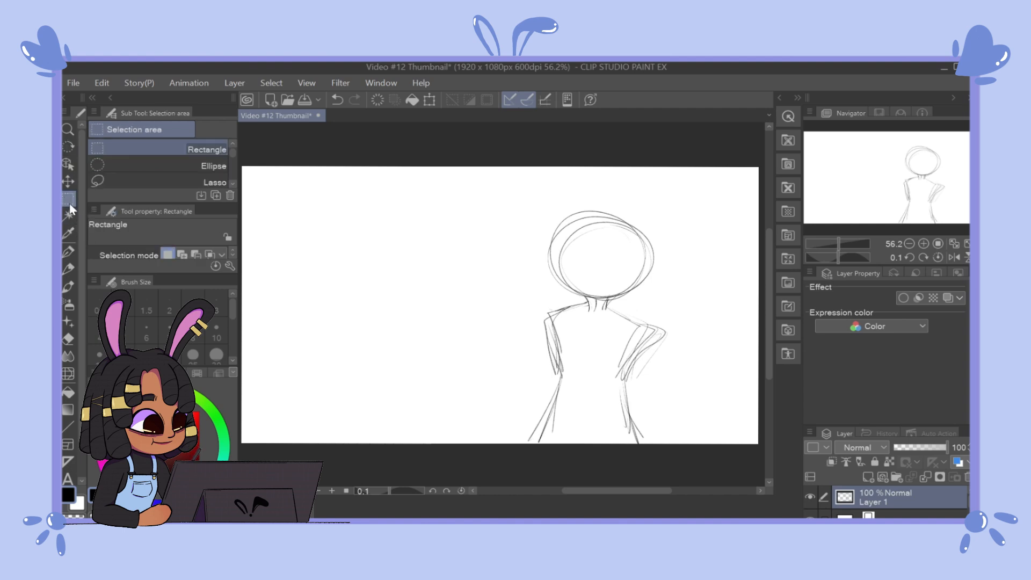
{"action": "left_click", "coordinate": [99, 181]}
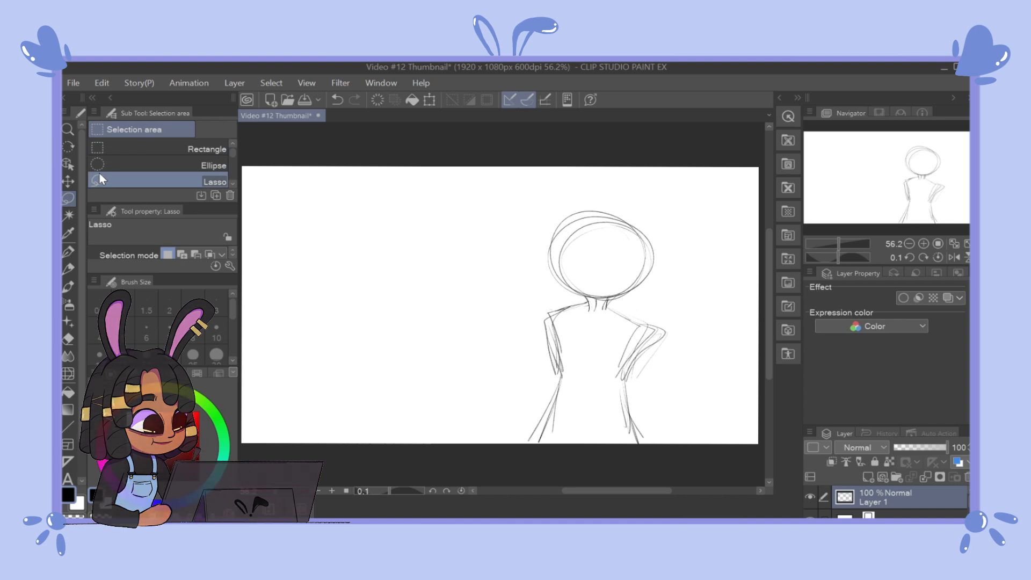
{"action": "left_click_drag", "start_coordinate": [665, 298], "coordinate": [684, 296]}
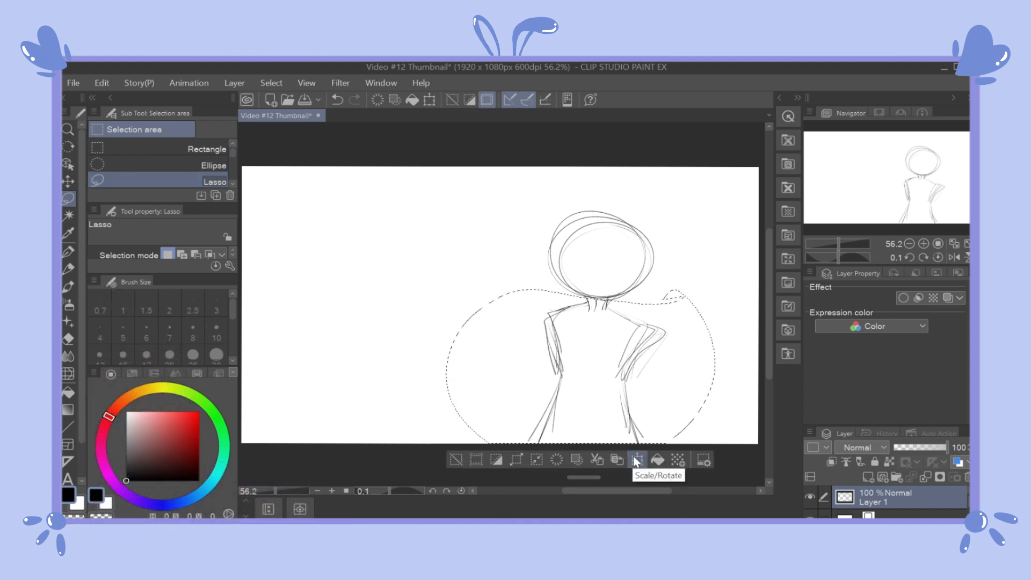
{"action": "left_click", "coordinate": [462, 455]}
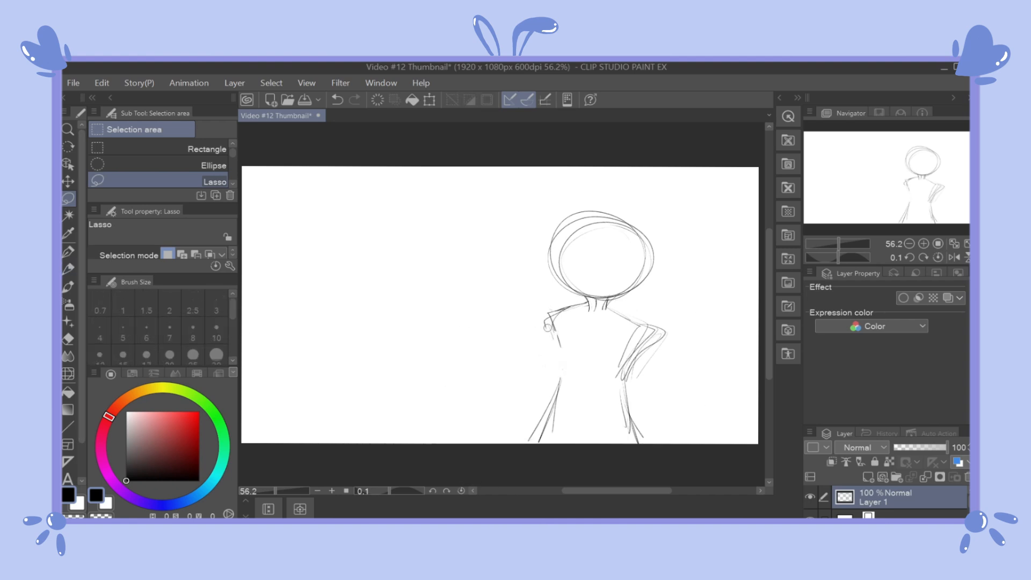
Step: Erase the figure sketch from the canvas and try out the Round watercolor brush
{"action": "key", "text": "e"}
{"action": "mouse_move", "coordinate": [553, 333]}
{"action": "left_mouse_down"}
{"action": "mouse_move", "coordinate": [578, 267]}
{"action": "mouse_move", "coordinate": [564, 232]}
{"action": "mouse_move", "coordinate": [657, 256]}
{"action": "mouse_move", "coordinate": [597, 293]}
{"action": "mouse_move", "coordinate": [639, 353]}
{"action": "mouse_move", "coordinate": [639, 445]}
{"action": "mouse_move", "coordinate": [557, 398]}
{"action": "mouse_move", "coordinate": [451, 394]}
{"action": "left_mouse_up"}
{"action": "left_click", "coordinate": [68, 268]}
{"action": "left_click", "coordinate": [68, 289]}
{"action": "key", "text": "ctrl+z"}
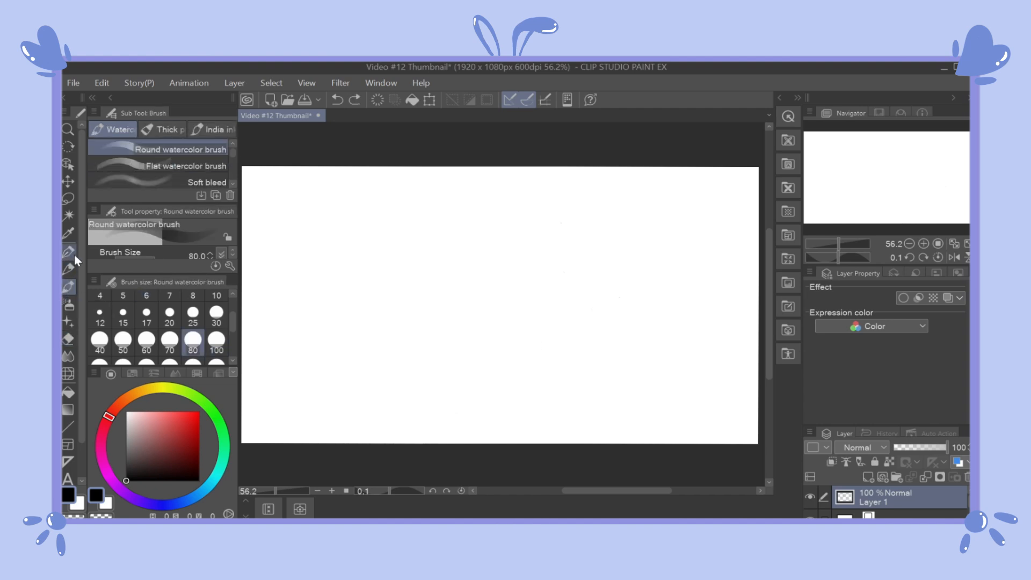
Step: Try strokes across the canvas with two different pen sub tools, undoing each test
{"action": "left_click", "coordinate": [69, 252]}
{"action": "left_click_drag", "start_coordinate": [318, 286], "coordinate": [455, 231]}
{"action": "left_click_drag", "start_coordinate": [383, 328], "coordinate": [500, 324]}
{"action": "key", "text": "ctrl+z"}
{"action": "key", "text": "ctrl+z"}
{"action": "left_click", "coordinate": [232, 184]}
{"action": "left_click", "coordinate": [145, 177]}
{"action": "left_click_drag", "start_coordinate": [328, 279], "coordinate": [542, 231]}
{"action": "key", "text": "ctrl+z"}
Step: Try several India ink brushes on the canvas, undoing each test stroke
{"action": "left_click", "coordinate": [68, 288]}
{"action": "left_click", "coordinate": [215, 134]}
{"action": "left_click_drag", "start_coordinate": [338, 247], "coordinate": [453, 209]}
{"action": "key", "text": "ctrl+z"}
{"action": "left_click_drag", "start_coordinate": [233, 154], "coordinate": [233, 180]}
{"action": "left_click", "coordinate": [187, 166]}
{"action": "key", "text": "ctrl+z"}
{"action": "left_click", "coordinate": [189, 153]}
{"action": "key", "text": "ctrl+z"}
Step: Spray diagonal test strokes with the Running color spray and other airbrush settings, undoing each one
{"action": "left_click", "coordinate": [69, 304]}
{"action": "left_click", "coordinate": [155, 152]}
{"action": "left_click_drag", "start_coordinate": [579, 215], "coordinate": [302, 343]}
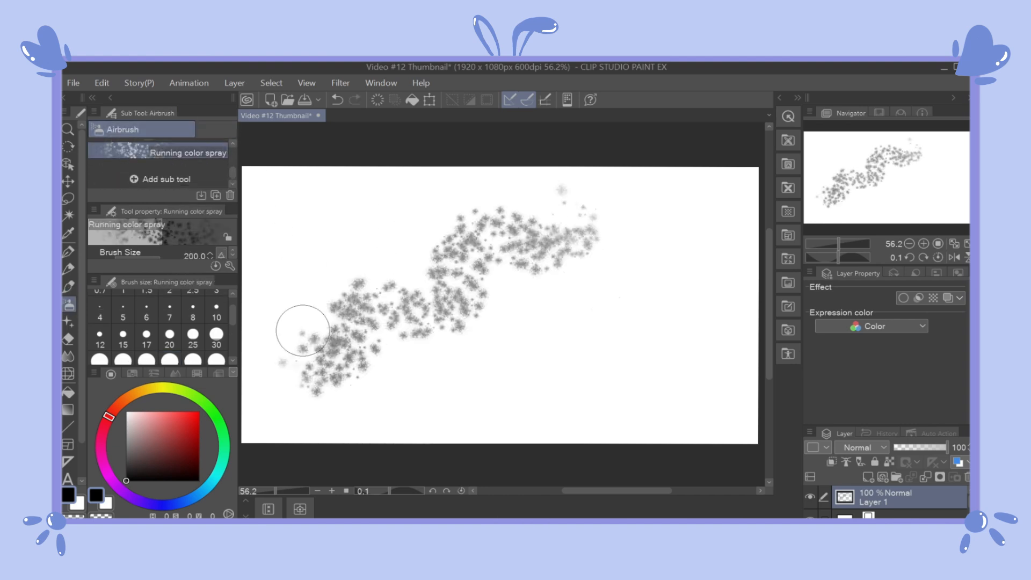
{"action": "key", "text": "ctrl+z"}
{"action": "left_click", "coordinate": [161, 159]}
{"action": "left_click_drag", "start_coordinate": [423, 256], "coordinate": [308, 349]}
{"action": "key", "text": "ctrl+z"}
{"action": "left_click_drag", "start_coordinate": [233, 170], "coordinate": [233, 153]}
{"action": "left_click", "coordinate": [128, 150]}
Step: Try a decoration stroke from the Effect group and one from the Background group, undoing both
{"action": "left_click", "coordinate": [68, 322]}
{"action": "left_click_drag", "start_coordinate": [366, 240], "coordinate": [308, 327]}
{"action": "key", "text": "ctrl+z"}
{"action": "left_click", "coordinate": [162, 130]}
{"action": "mouse_move", "coordinate": [499, 213]}
{"action": "left_mouse_down"}
{"action": "mouse_move", "coordinate": [446, 268]}
{"action": "mouse_move", "coordinate": [431, 353]}
{"action": "left_mouse_up"}
{"action": "key", "text": "ctrl+z"}
{"action": "left_click", "coordinate": [118, 132]}
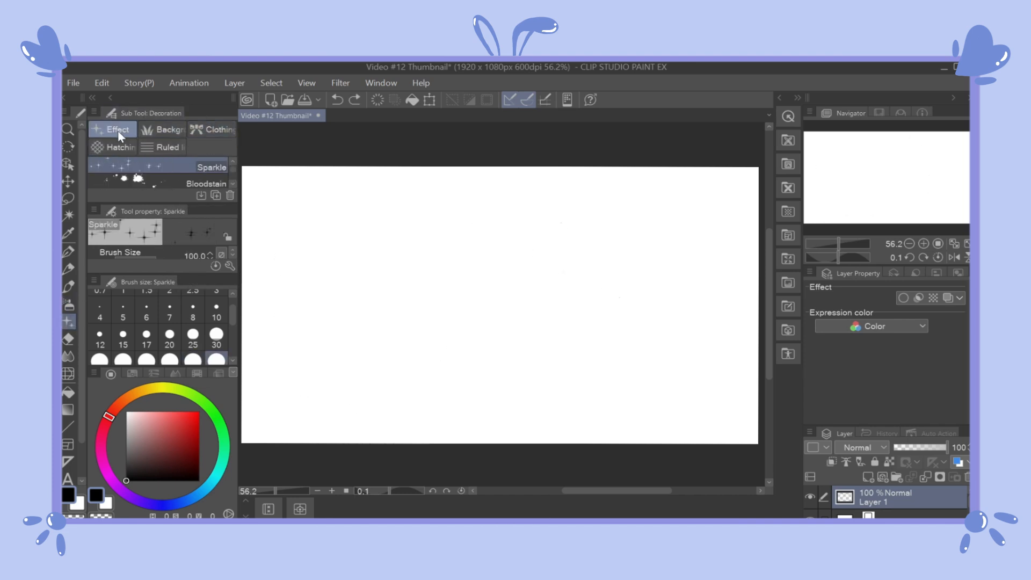
Step: Try diagonal strokes with the Bloodstain and Dappled light effect brushes, undoing each one
{"action": "left_click_drag", "start_coordinate": [226, 203], "coordinate": [226, 222]}
{"action": "left_click", "coordinate": [205, 183]}
{"action": "left_click_drag", "start_coordinate": [445, 263], "coordinate": [320, 397]}
{"action": "key", "text": "ctrl+z"}
{"action": "left_click", "coordinate": [201, 200]}
{"action": "left_click_drag", "start_coordinate": [419, 252], "coordinate": [295, 371]}
{"action": "key", "text": "ctrl+z"}
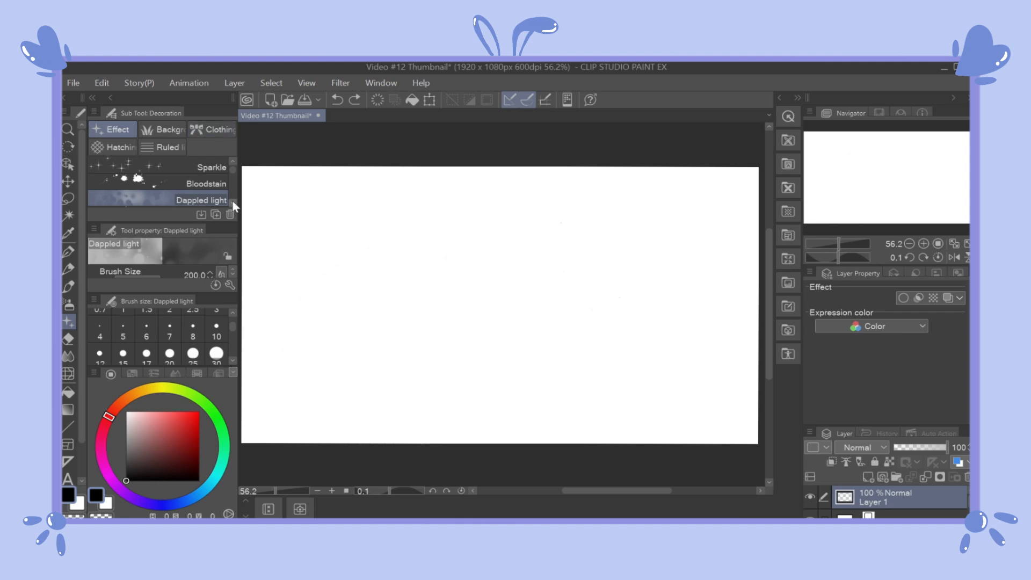
Step: Paint three rows of books across the canvas with the Book background brush, and undo them
{"action": "left_click", "coordinate": [163, 130]}
{"action": "left_click", "coordinate": [212, 160]}
{"action": "scroll", "coordinate": [230, 189], "scroll_direction": "down", "scroll_amount": 3}
{"action": "left_click", "coordinate": [140, 200]}
{"action": "mouse_move", "coordinate": [317, 282]}
{"action": "left_mouse_down"}
{"action": "mouse_move", "coordinate": [709, 282]}
{"action": "mouse_move", "coordinate": [301, 322]}
{"action": "mouse_move", "coordinate": [722, 365]}
{"action": "left_mouse_up"}
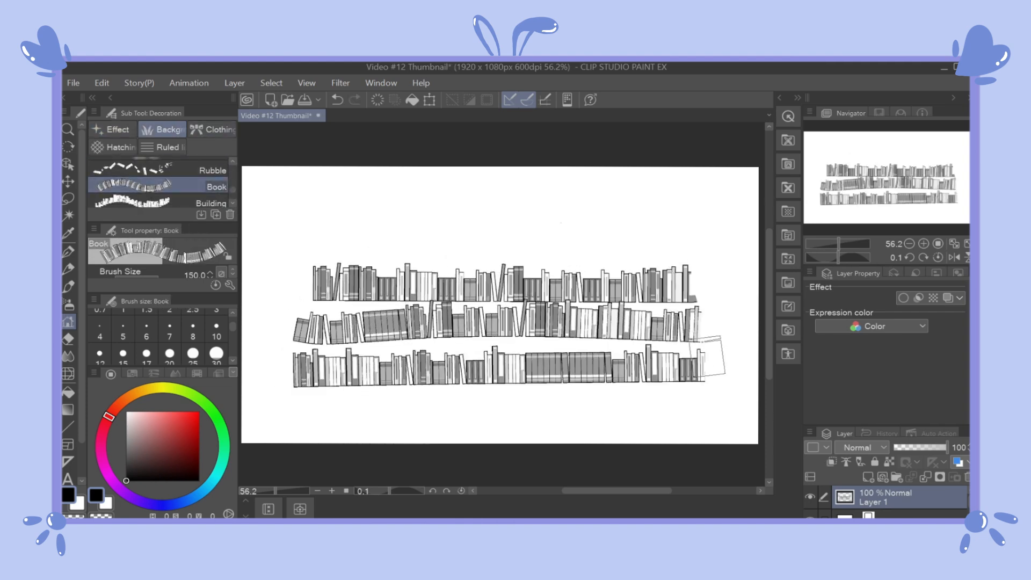
{"action": "key", "text": "ctrl+z"}
Step: Stamp the Building background brush at several spots on the canvas, and undo the stamps
{"action": "left_click", "coordinate": [311, 305]}
{"action": "left_click", "coordinate": [427, 278]}
{"action": "left_click", "coordinate": [540, 244]}
{"action": "left_click", "coordinate": [374, 389]}
{"action": "left_click", "coordinate": [504, 374]}
{"action": "key", "text": "ctrl+z"}
{"action": "key", "text": "ctrl+z"}
{"action": "key", "text": "ctrl+z"}
{"action": "key", "text": "ctrl+z"}
{"action": "key", "text": "ctrl+z"}
{"action": "key", "text": "ctrl+z"}
{"action": "key", "text": "ctrl+z"}
{"action": "left_click_drag", "start_coordinate": [233, 188], "coordinate": [233, 192]}
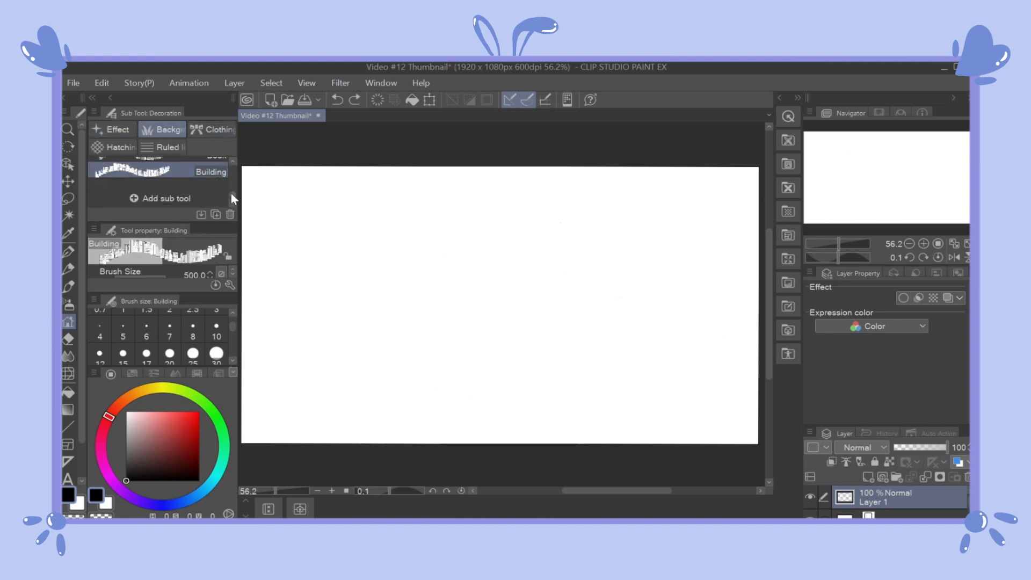
Step: Try the clothing decoration brushes with strokes across the upper canvas, undoing all of them
{"action": "left_click", "coordinate": [202, 128]}
{"action": "left_click_drag", "start_coordinate": [271, 236], "coordinate": [456, 199]}
{"action": "key", "text": "ctrl+z"}
{"action": "left_click", "coordinate": [166, 184]}
{"action": "left_click_drag", "start_coordinate": [318, 268], "coordinate": [537, 256]}
{"action": "left_click_drag", "start_coordinate": [563, 284], "coordinate": [301, 324]}
{"action": "key", "text": "ctrl+z"}
{"action": "key", "text": "ctrl+z"}
{"action": "key", "text": "ctrl+z"}
Step: Try two further decoration brushes with a diagonal stroke and two long vertical strokes, undoing each test
{"action": "left_click", "coordinate": [166, 200]}
{"action": "left_click_drag", "start_coordinate": [389, 196], "coordinate": [524, 293]}
{"action": "key", "text": "ctrl+z"}
{"action": "left_click", "coordinate": [166, 175]}
{"action": "mouse_move", "coordinate": [401, 224]}
{"action": "left_mouse_down"}
{"action": "mouse_move", "coordinate": [405, 343]}
{"action": "mouse_move", "coordinate": [368, 407]}
{"action": "left_mouse_up"}
{"action": "mouse_move", "coordinate": [306, 191]}
{"action": "left_mouse_down"}
{"action": "mouse_move", "coordinate": [396, 202]}
{"action": "mouse_move", "coordinate": [426, 254]}
{"action": "mouse_move", "coordinate": [335, 395]}
{"action": "left_mouse_up"}
{"action": "key", "text": "ctrl+z"}
{"action": "key", "text": "ctrl+z"}
Step: Test another decoration brush with a horizontal stroke near the top of the canvas, and undo it
{"action": "left_click", "coordinate": [166, 199]}
{"action": "key", "text": "ctrl+z"}
{"action": "left_click_drag", "start_coordinate": [233, 184], "coordinate": [233, 188]}
{"action": "left_click", "coordinate": [166, 199]}
{"action": "left_click_drag", "start_coordinate": [462, 215], "coordinate": [299, 210]}
{"action": "key", "text": "ctrl+z"}
{"action": "left_click_drag", "start_coordinate": [233, 188], "coordinate": [228, 159]}
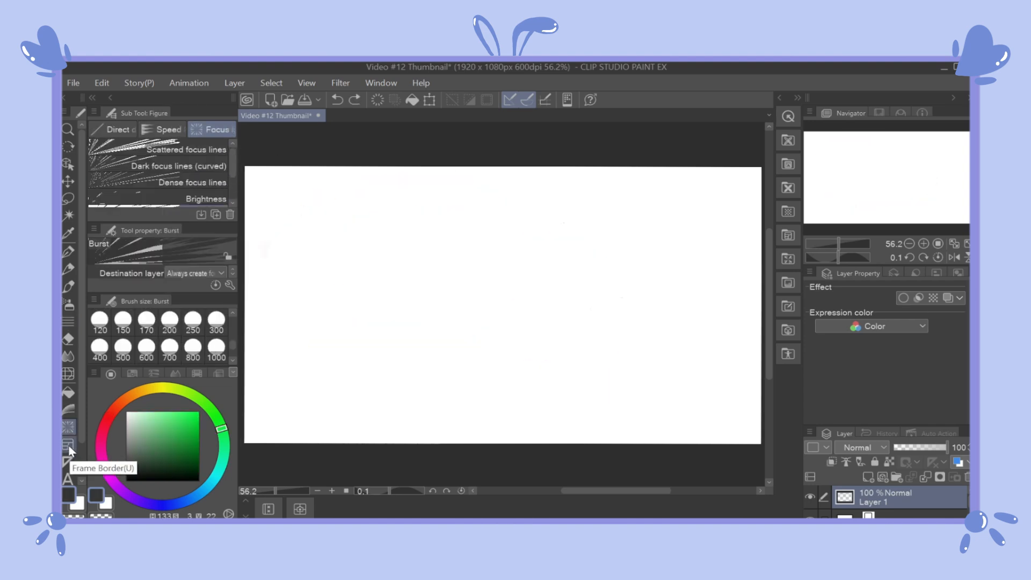
Step: Create a Rectangle frame just inside the canvas edges with the Frame Border tool, and undo it
{"action": "left_click", "coordinate": [67, 445]}
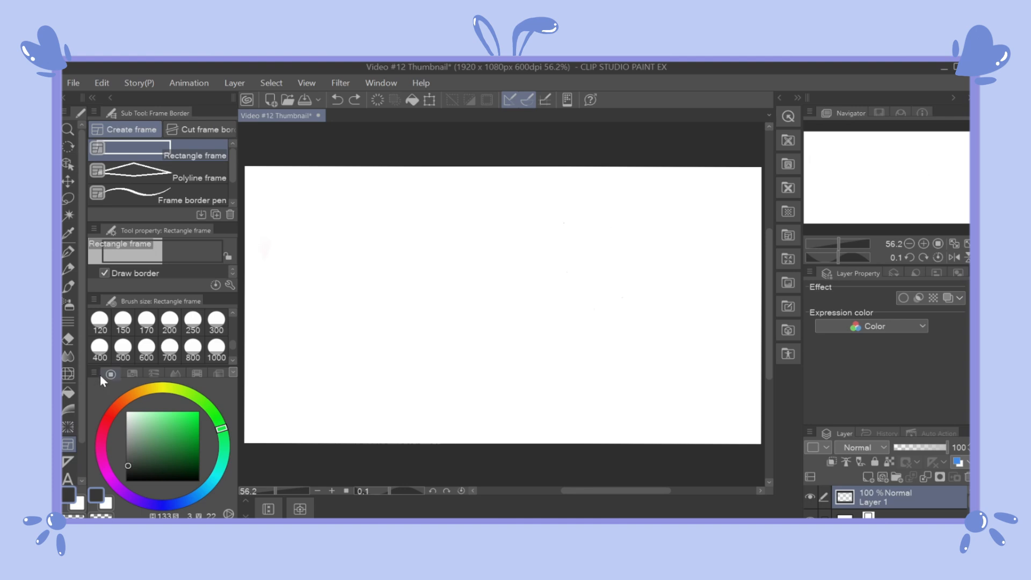
{"action": "left_click_drag", "start_coordinate": [739, 188], "coordinate": [265, 403]}
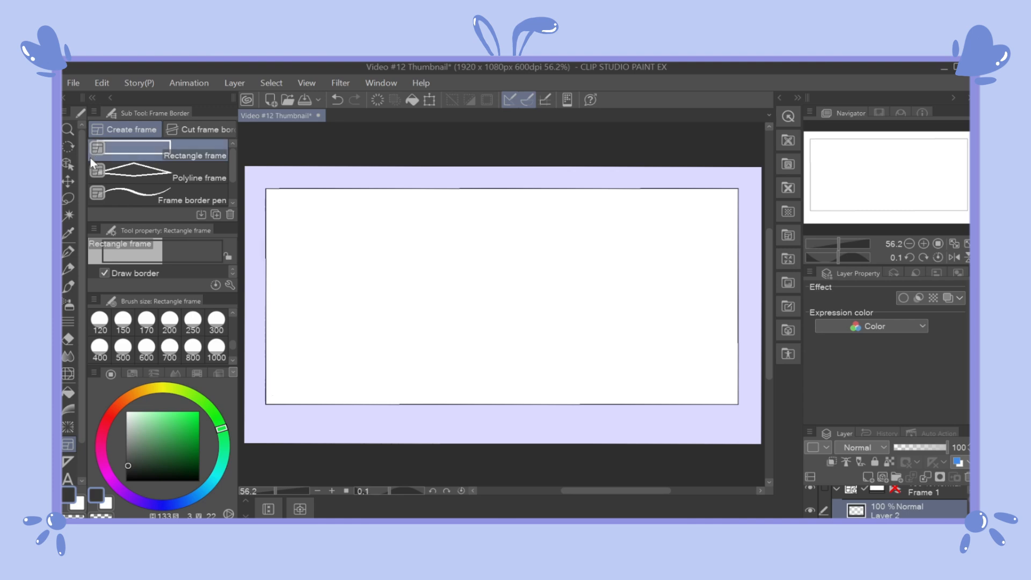
{"action": "key", "text": "ctrl+z"}
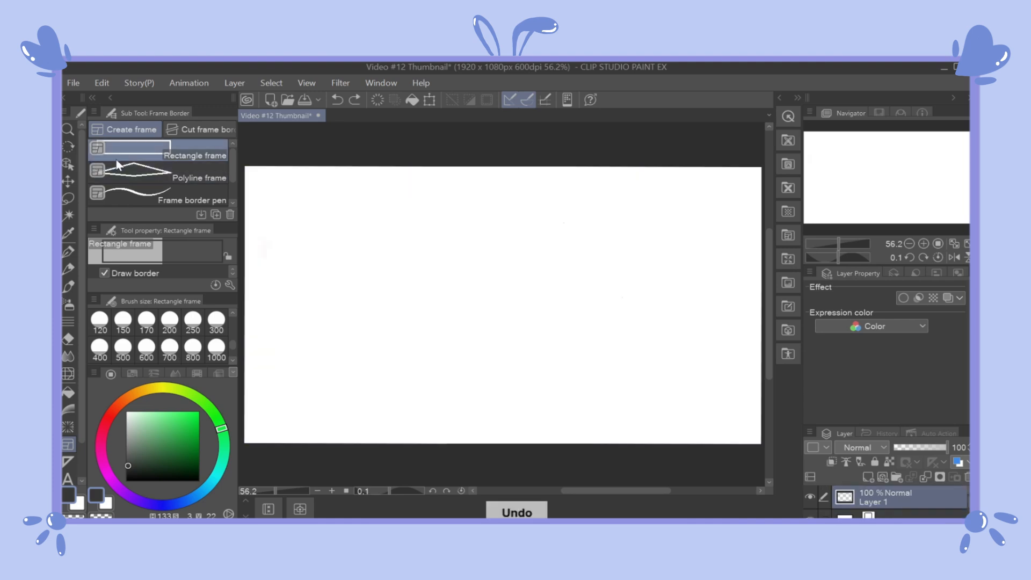
Step: Outline a tall rectangular panel on the right part of the canvas with the Polyline frame tool
{"action": "left_click", "coordinate": [135, 172]}
{"action": "left_click", "coordinate": [731, 193]}
{"action": "left_click", "coordinate": [731, 417]}
{"action": "left_click", "coordinate": [593, 417]}
{"action": "left_click", "coordinate": [593, 202]}
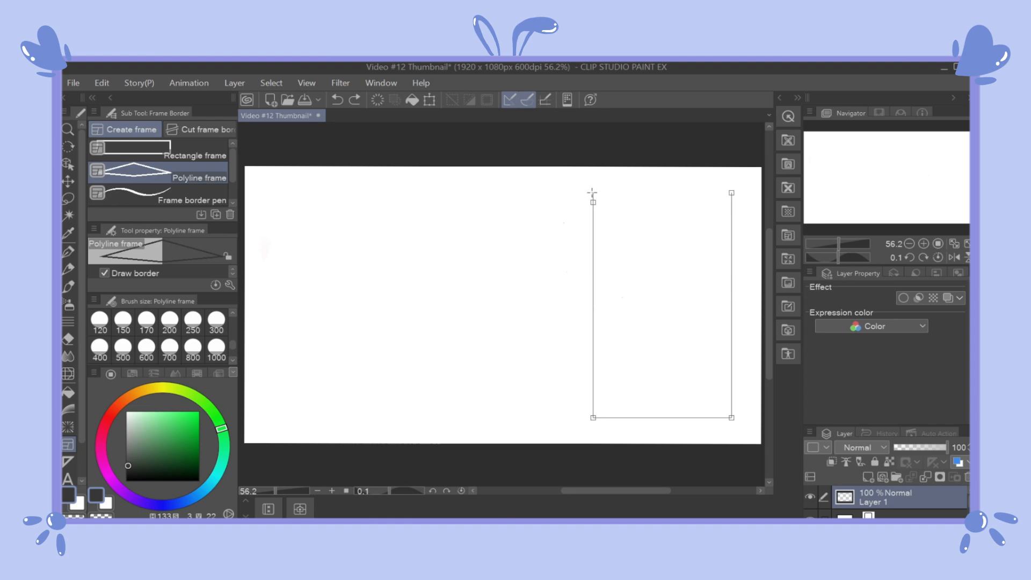
{"action": "left_click", "coordinate": [593, 192]}
{"action": "left_click", "coordinate": [731, 192]}
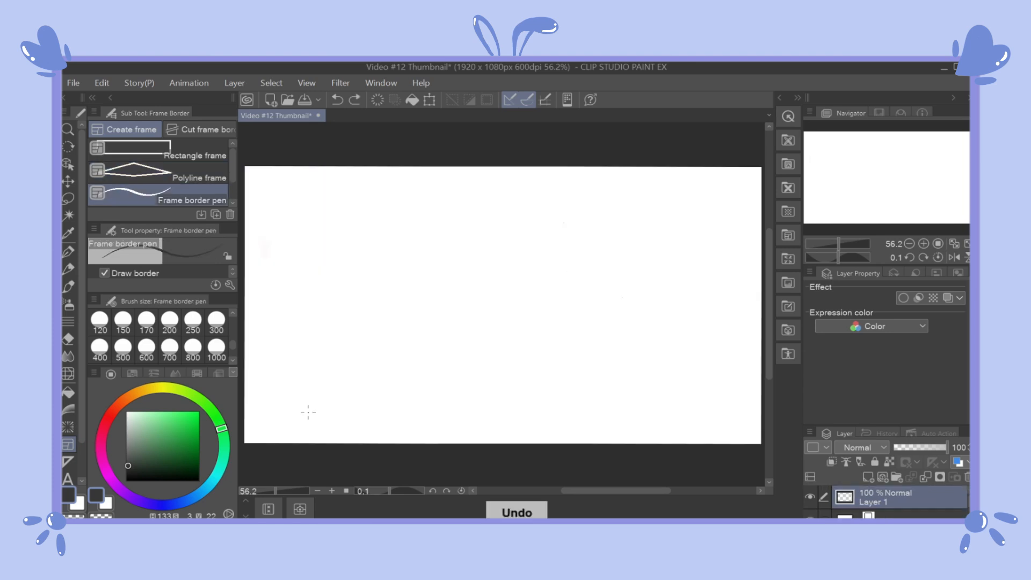
Step: Draw a wavy freehand rectangular frame just inside the canvas edges with the Frame border pen
{"action": "mouse_move", "coordinate": [729, 191]}
{"action": "left_mouse_down"}
{"action": "mouse_move", "coordinate": [733, 411]}
{"action": "mouse_move", "coordinate": [281, 416]}
{"action": "mouse_move", "coordinate": [277, 221]}
{"action": "mouse_move", "coordinate": [497, 193]}
{"action": "mouse_move", "coordinate": [724, 185]}
{"action": "left_mouse_up"}
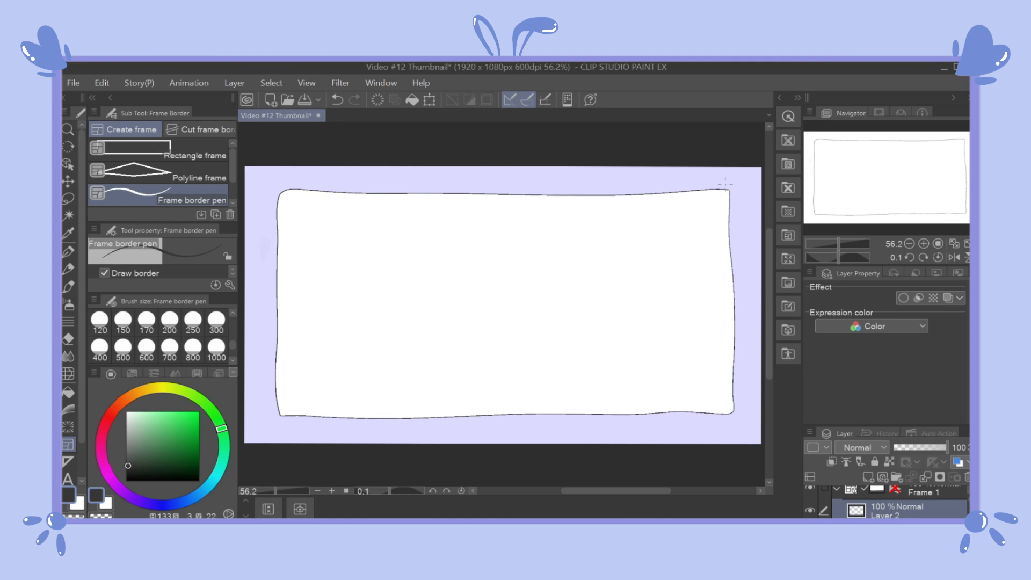
Step: Try splitting the freehand frame with three diagonal cuts using Divide frame folder, and undo the divisions
{"action": "left_click", "coordinate": [183, 128]}
{"action": "left_click_drag", "start_coordinate": [593, 189], "coordinate": [711, 417]}
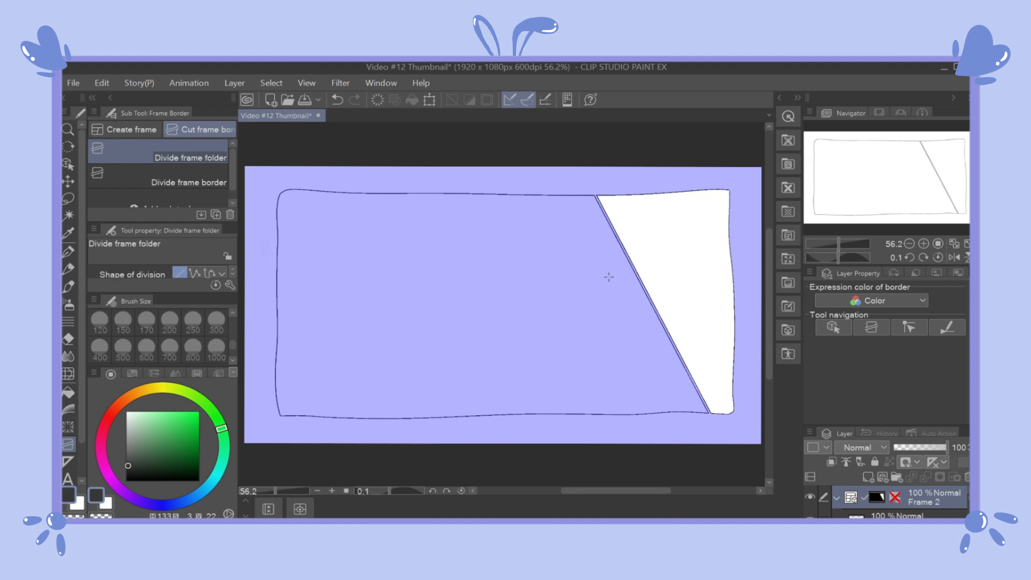
{"action": "left_click_drag", "start_coordinate": [522, 296], "coordinate": [512, 290]}
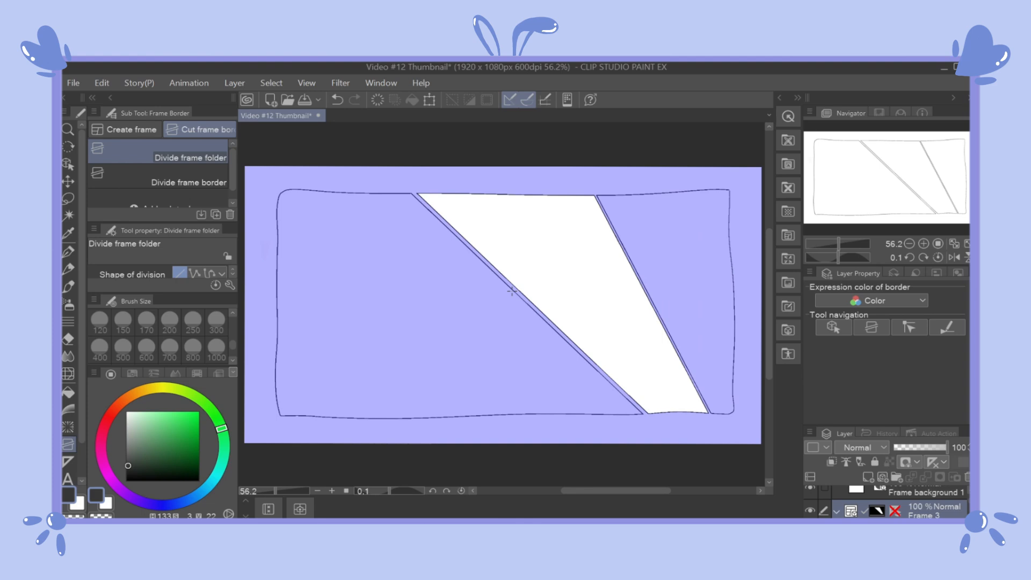
{"action": "left_click_drag", "start_coordinate": [345, 315], "coordinate": [341, 321]}
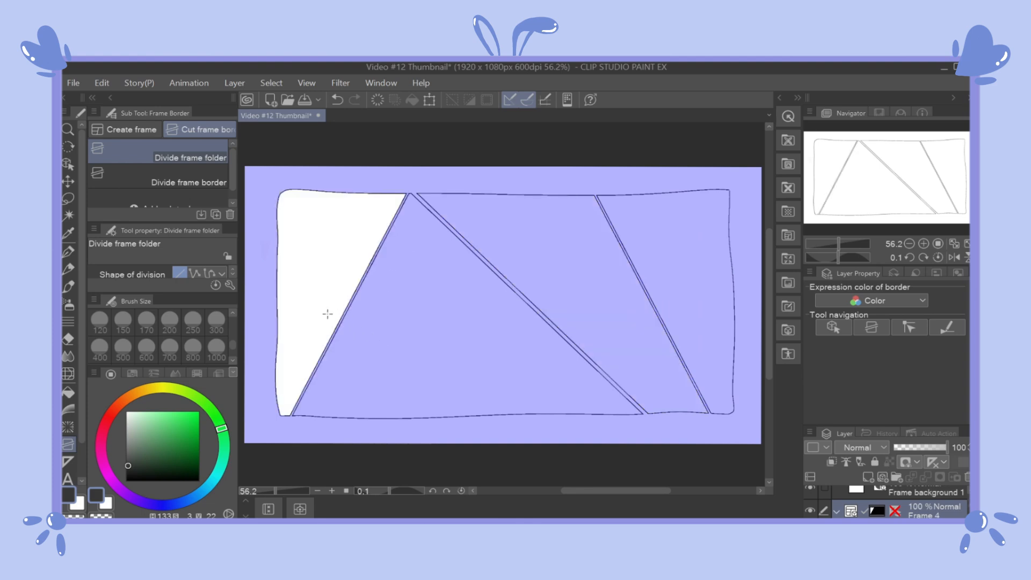
{"action": "key", "text": "ctrl+z"}
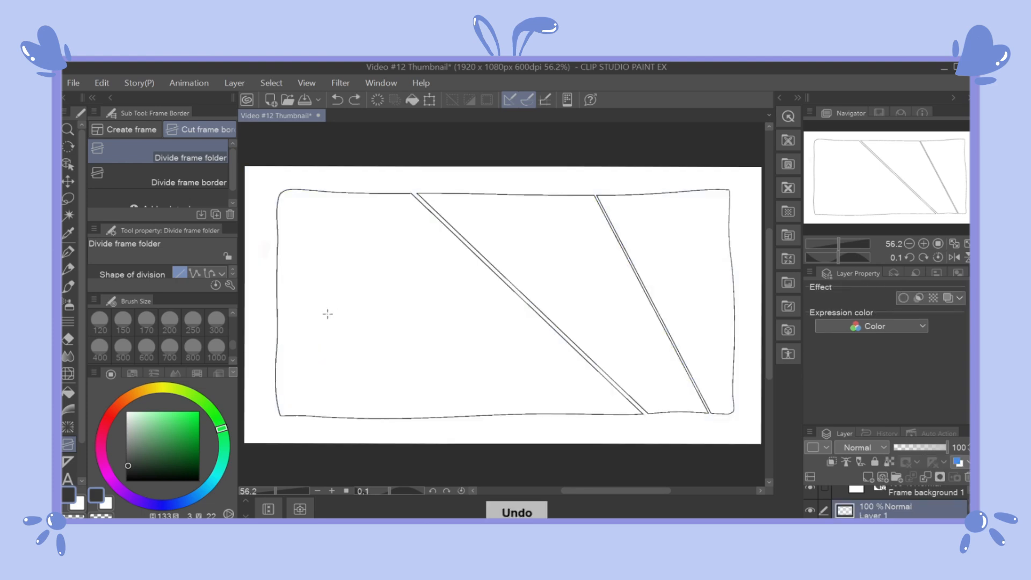
{"action": "key", "text": "ctrl+z"}
{"action": "key", "text": "ctrl+z"}
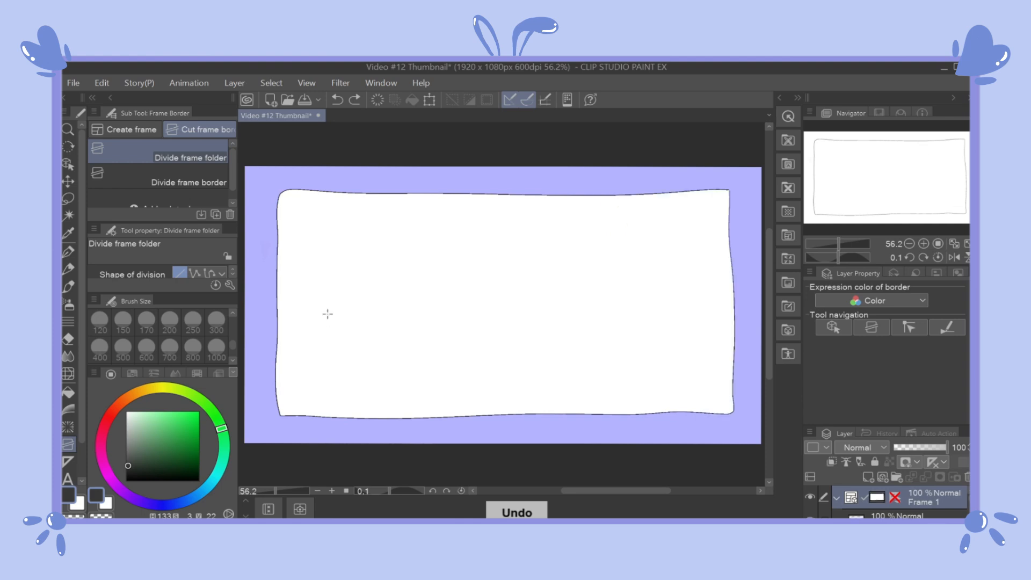
Step: Try splitting the frame into four upright panels with Divide frame folder, and undo the cuts
{"action": "left_click_drag", "start_coordinate": [628, 177], "coordinate": [616, 422]}
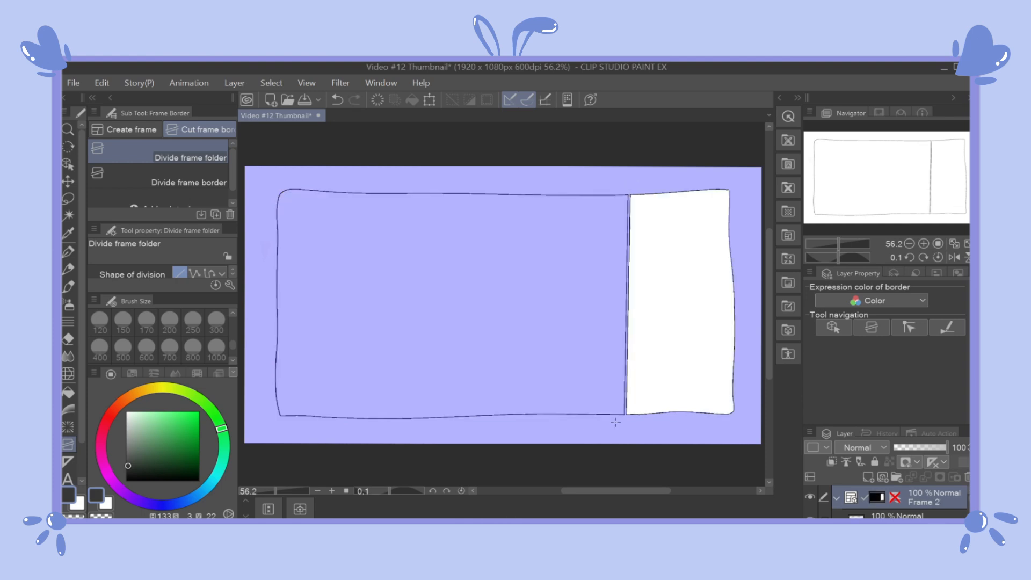
{"action": "left_click_drag", "start_coordinate": [484, 184], "coordinate": [492, 466]}
{"action": "left_click_drag", "start_coordinate": [362, 201], "coordinate": [355, 422]}
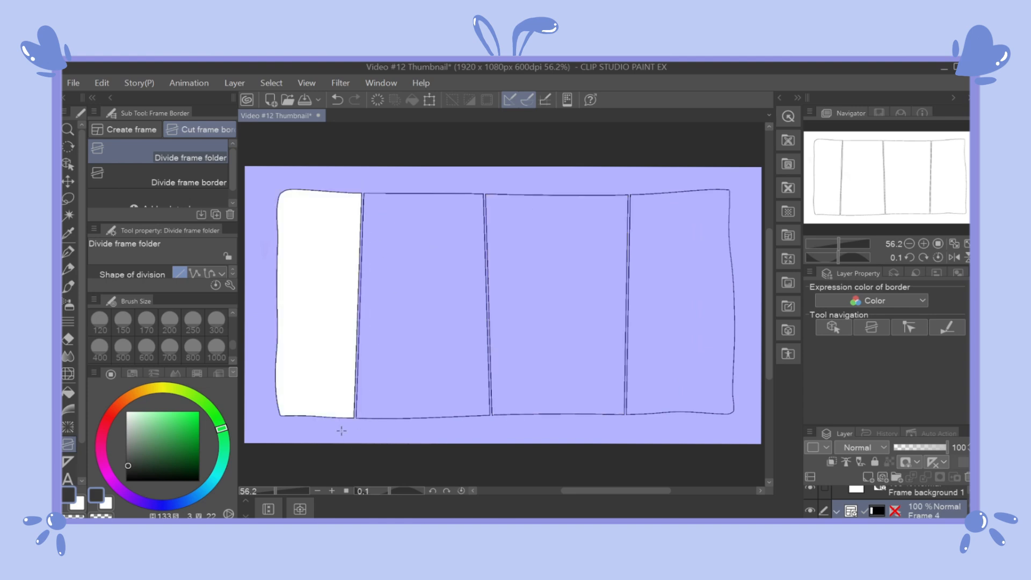
{"action": "key", "text": "ctrl+z"}
{"action": "key", "text": "ctrl+z"}
{"action": "key", "text": "ctrl+z"}
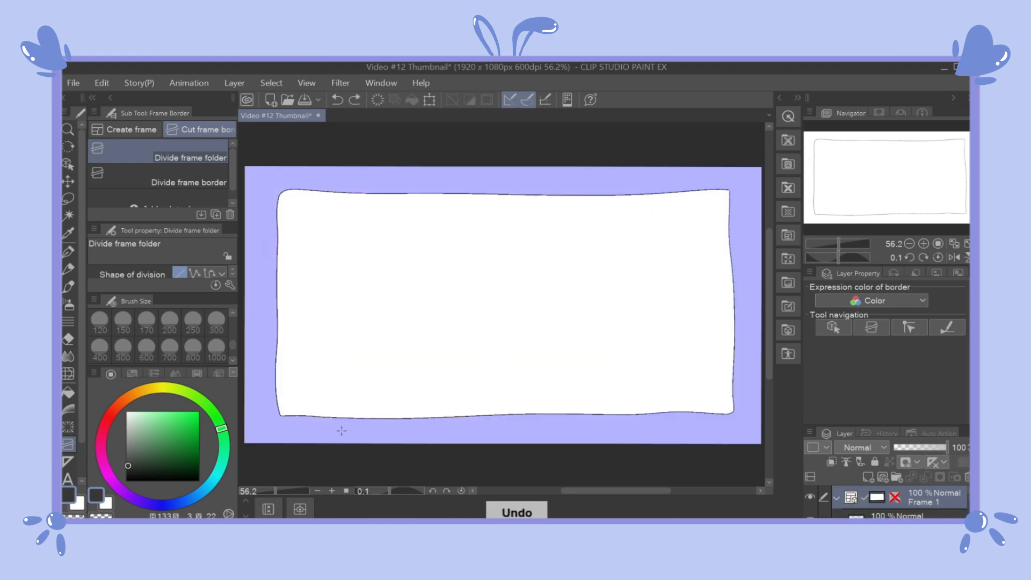
Step: Divide the frame into four columns with Divide frame border, split each column crosswise, and cut the third column's upper panel vertically
{"action": "left_click", "coordinate": [98, 173]}
{"action": "left_click_drag", "start_coordinate": [623, 185], "coordinate": [625, 419]}
{"action": "left_click_drag", "start_coordinate": [477, 185], "coordinate": [489, 452]}
{"action": "left_click_drag", "start_coordinate": [350, 186], "coordinate": [380, 407]}
{"action": "left_click_drag", "start_coordinate": [467, 292], "coordinate": [343, 297]}
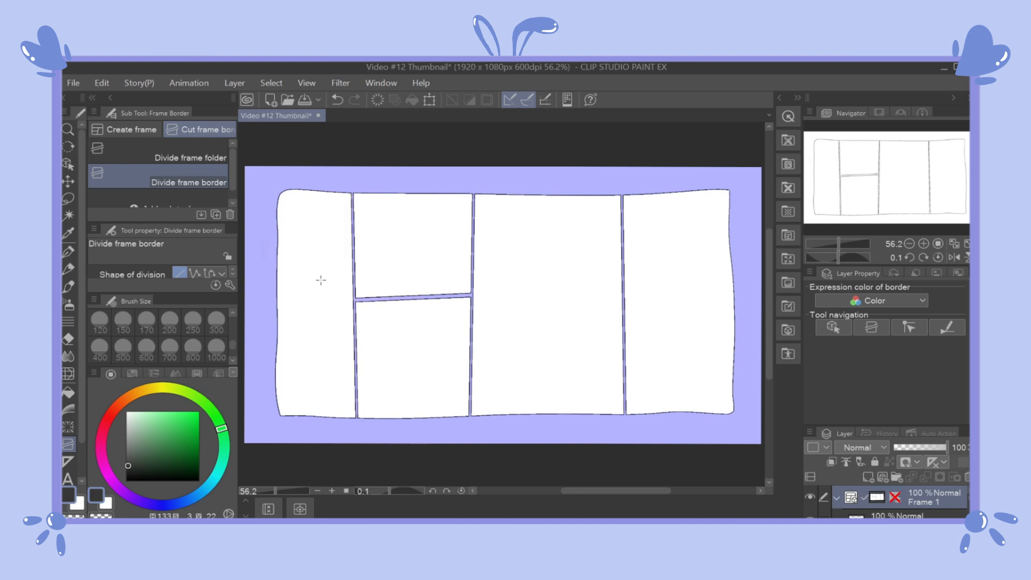
{"action": "left_click_drag", "start_coordinate": [267, 333], "coordinate": [365, 313]}
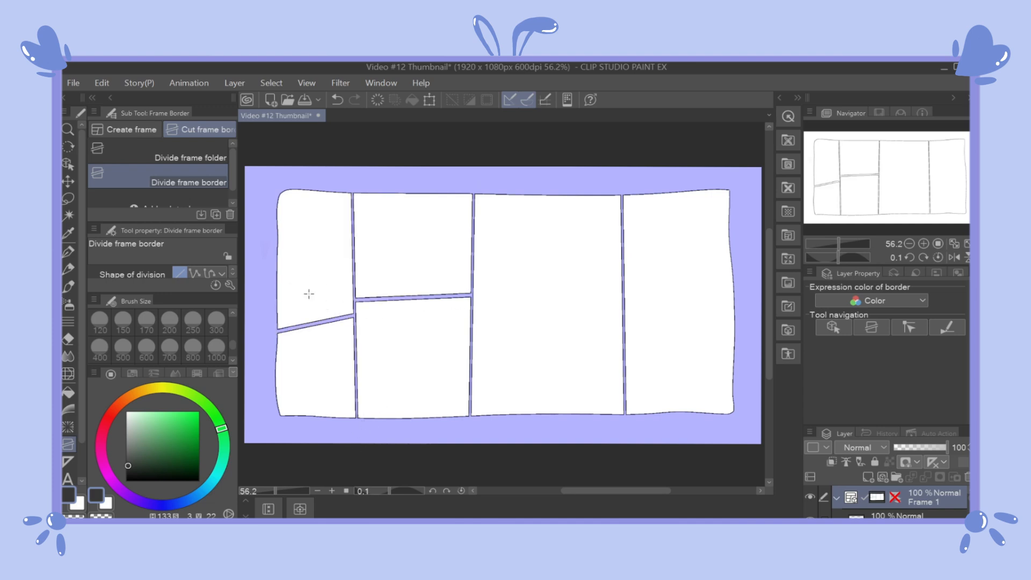
{"action": "left_click_drag", "start_coordinate": [628, 256], "coordinate": [465, 299]}
{"action": "left_click_drag", "start_coordinate": [622, 304], "coordinate": [740, 328]}
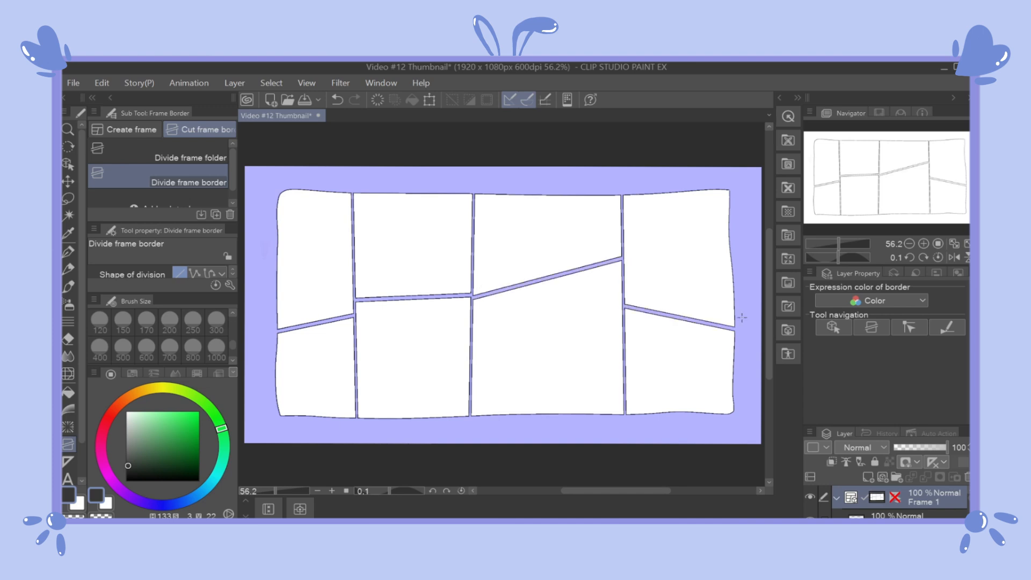
{"action": "left_click_drag", "start_coordinate": [539, 184], "coordinate": [545, 280]}
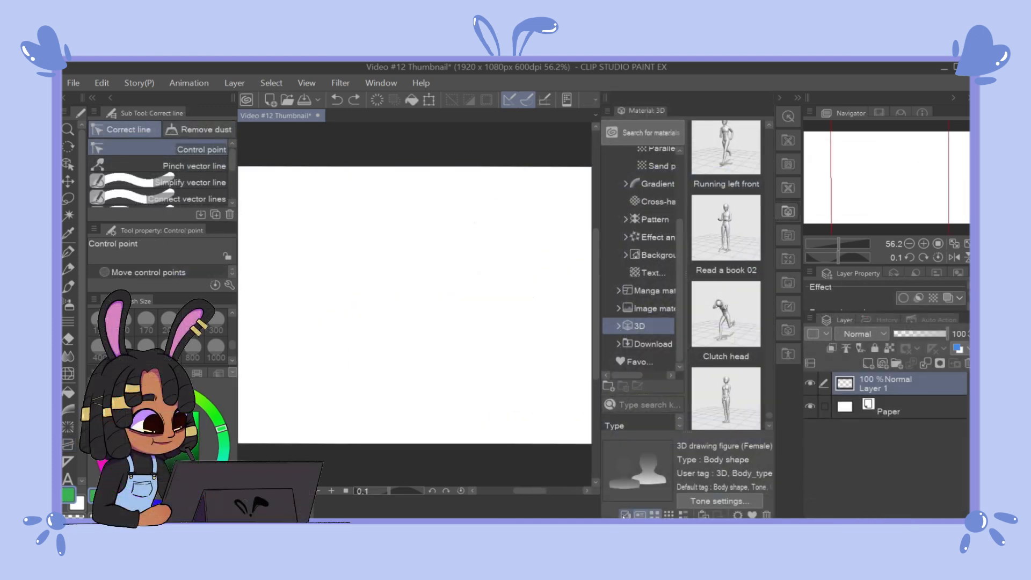
Step: Paste the 3D drawing figure (Female) body-shape material onto the canvas
{"action": "left_click", "coordinate": [624, 514]}
{"action": "left_click", "coordinate": [623, 514]}
{"action": "left_click", "coordinate": [624, 514]}
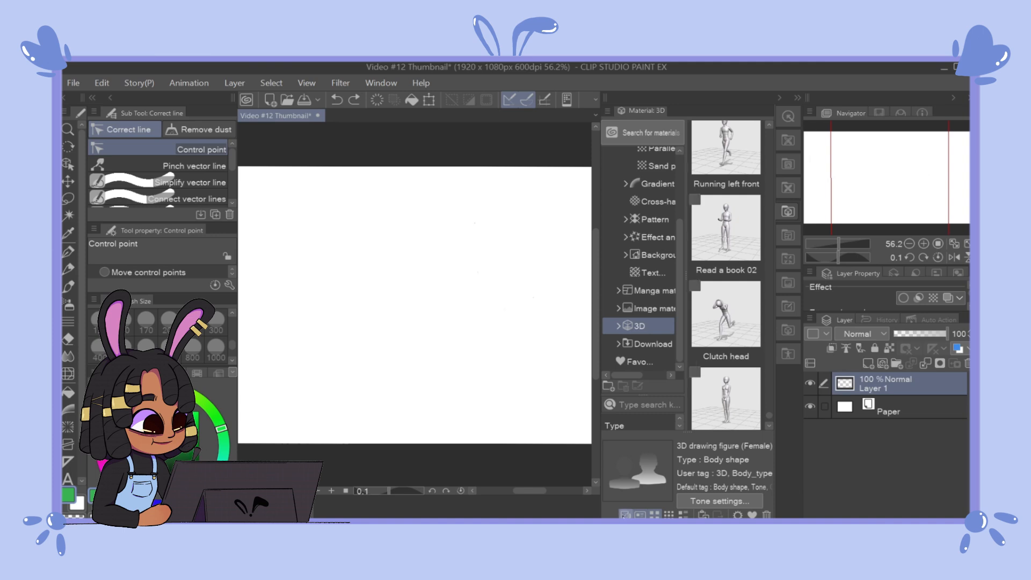
{"action": "left_click", "coordinate": [623, 513]}
{"action": "left_click", "coordinate": [703, 515]}
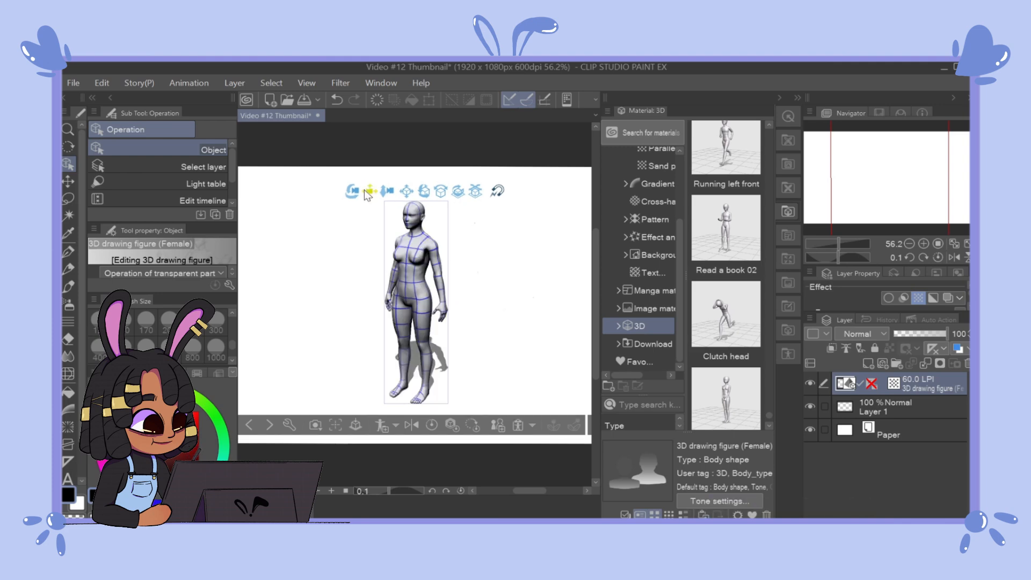
Step: Try the manipulator's camera controls and its object movement control on the standing 3D figure
{"action": "mouse_move", "coordinate": [368, 191]}
{"action": "left_mouse_down"}
{"action": "mouse_move", "coordinate": [359, 210]}
{"action": "mouse_move", "coordinate": [367, 168]}
{"action": "mouse_move", "coordinate": [366, 188]}
{"action": "mouse_move", "coordinate": [351, 192]}
{"action": "left_mouse_up"}
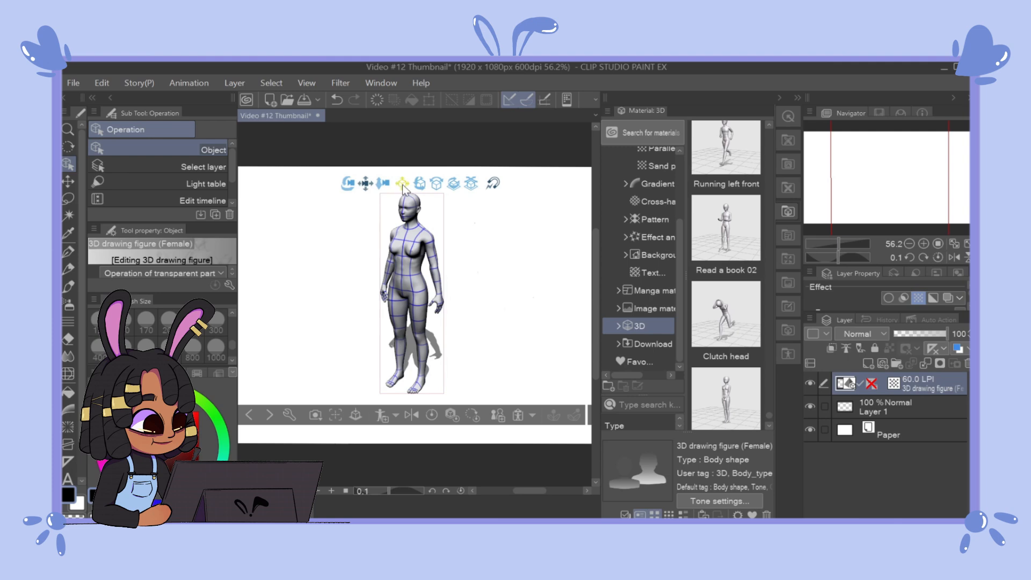
{"action": "left_click", "coordinate": [402, 184]}
{"action": "mouse_move", "coordinate": [383, 185]}
{"action": "left_mouse_down"}
{"action": "mouse_move", "coordinate": [384, 218]}
{"action": "mouse_move", "coordinate": [384, 200]}
{"action": "left_mouse_up"}
Step: Bend the figure's torso by its chest and straighten it again, and adjust the whole figure's placement with the object manipulator
{"action": "left_click", "coordinate": [404, 252]}
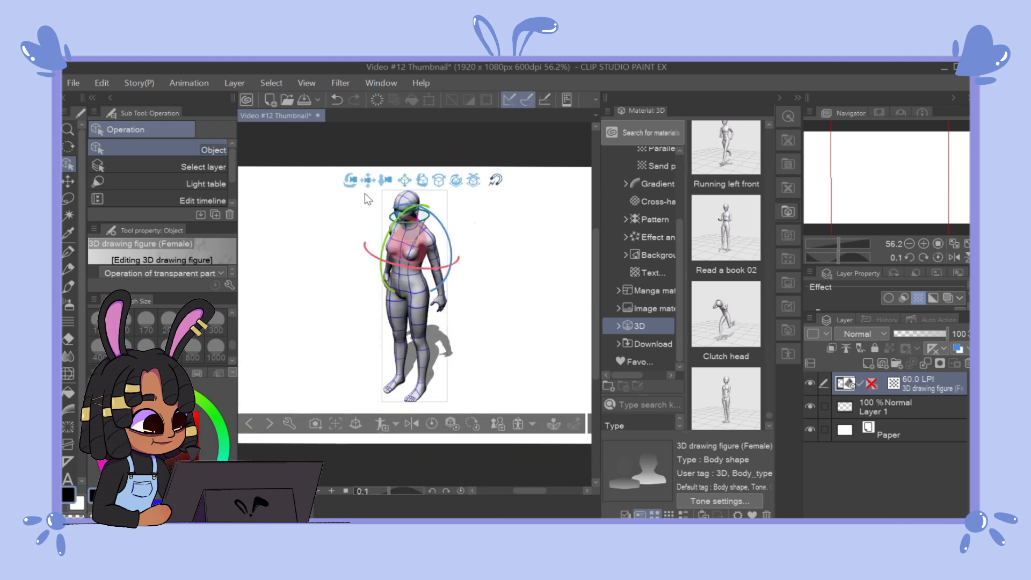
{"action": "left_click_drag", "start_coordinate": [405, 247], "coordinate": [390, 208]}
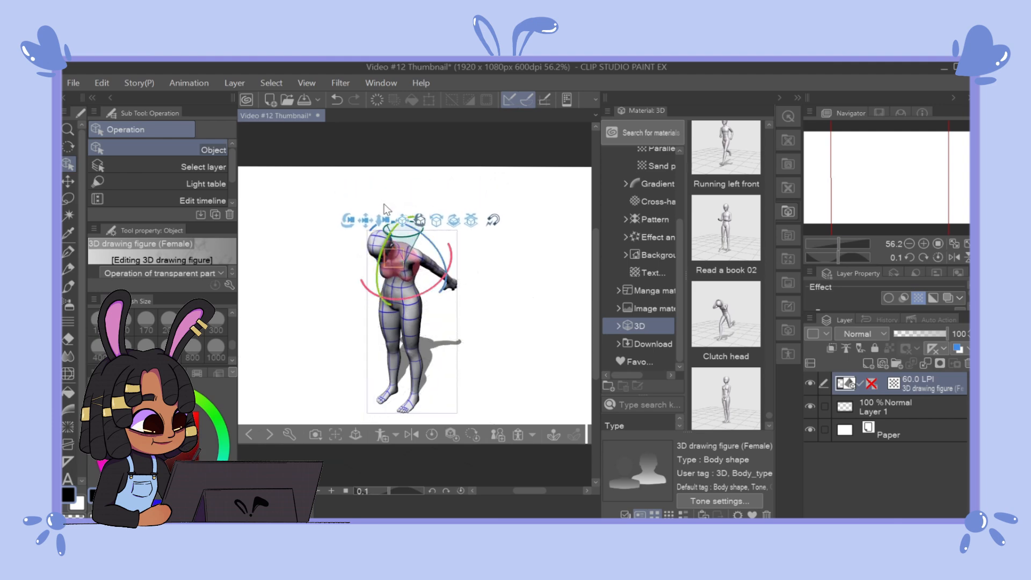
{"action": "left_click_drag", "start_coordinate": [380, 244], "coordinate": [404, 217]}
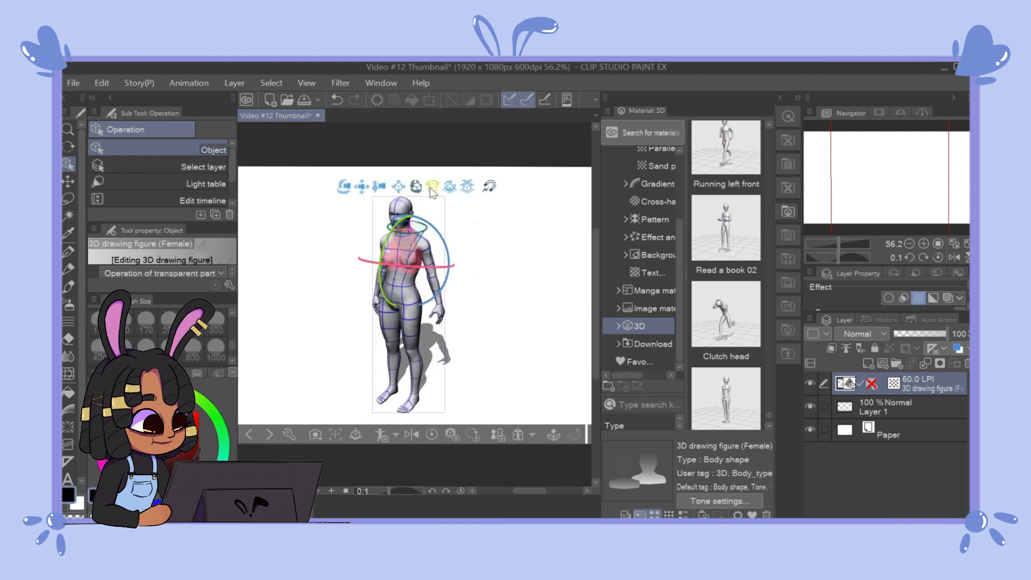
{"action": "mouse_move", "coordinate": [398, 232]}
{"action": "left_mouse_down"}
{"action": "mouse_move", "coordinate": [421, 253]}
{"action": "mouse_move", "coordinate": [408, 236]}
{"action": "mouse_move", "coordinate": [394, 239]}
{"action": "mouse_move", "coordinate": [404, 236]}
{"action": "left_mouse_up"}
{"action": "left_click_drag", "start_coordinate": [432, 192], "coordinate": [400, 428]}
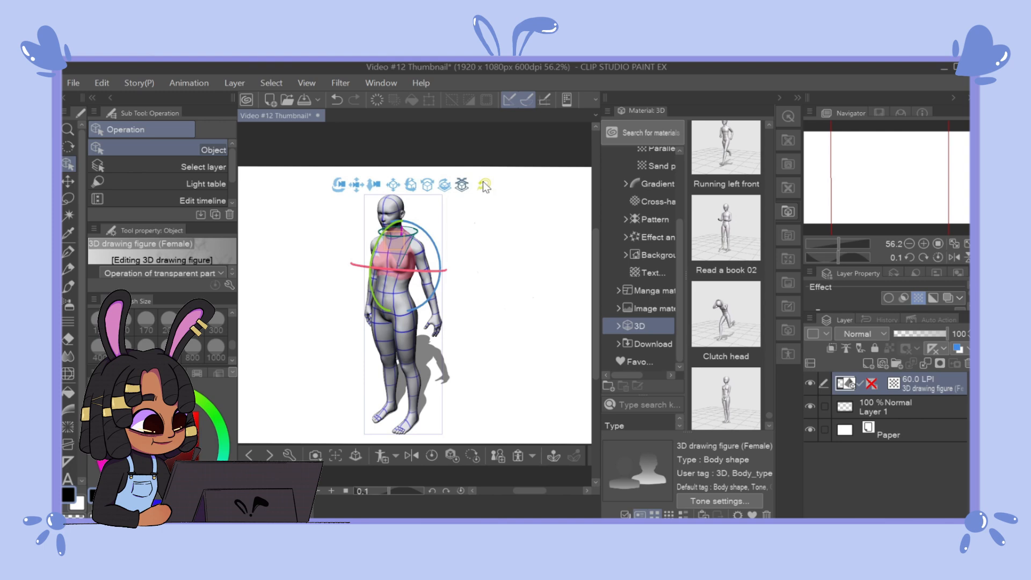
{"action": "mouse_move", "coordinate": [391, 241]}
{"action": "left_mouse_down"}
{"action": "mouse_move", "coordinate": [383, 262]}
{"action": "mouse_move", "coordinate": [391, 240]}
{"action": "left_mouse_up"}
Step: Pose the figure's arms and hands, resting the left hand on the hip and bending the right arm in front of the chest
{"action": "left_click_drag", "start_coordinate": [434, 322], "coordinate": [401, 262]}
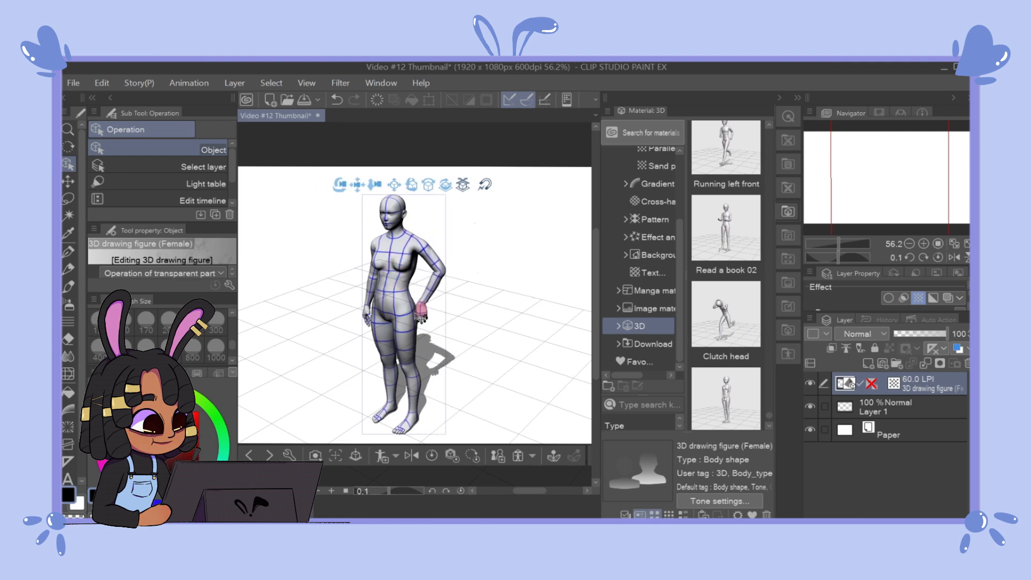
{"action": "left_click", "coordinate": [429, 333]}
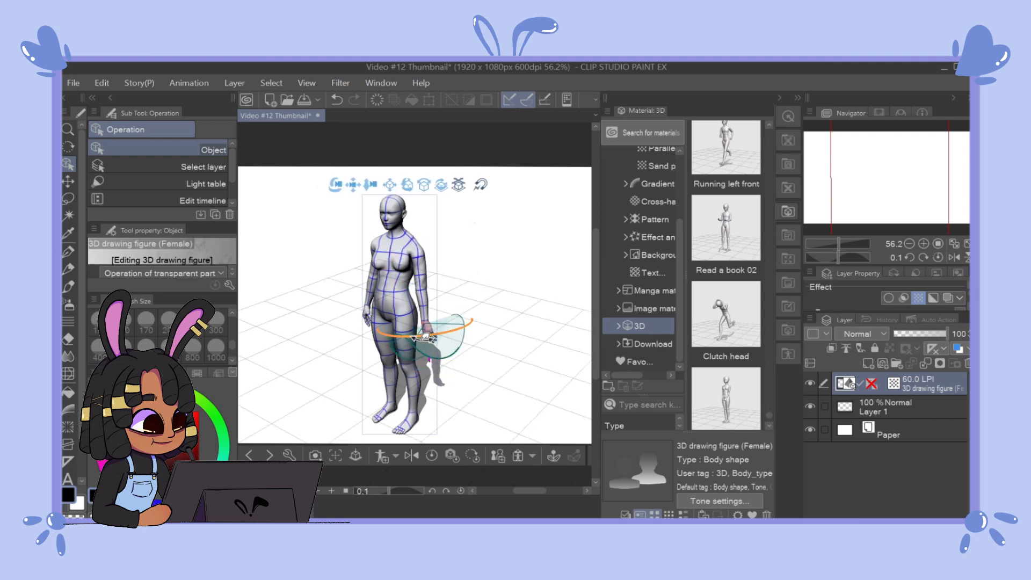
{"action": "left_click_drag", "start_coordinate": [412, 345], "coordinate": [440, 349]}
{"action": "left_click_drag", "start_coordinate": [373, 319], "coordinate": [329, 305]}
{"action": "left_click_drag", "start_coordinate": [375, 260], "coordinate": [371, 239]}
{"action": "left_click_drag", "start_coordinate": [308, 263], "coordinate": [347, 253]}
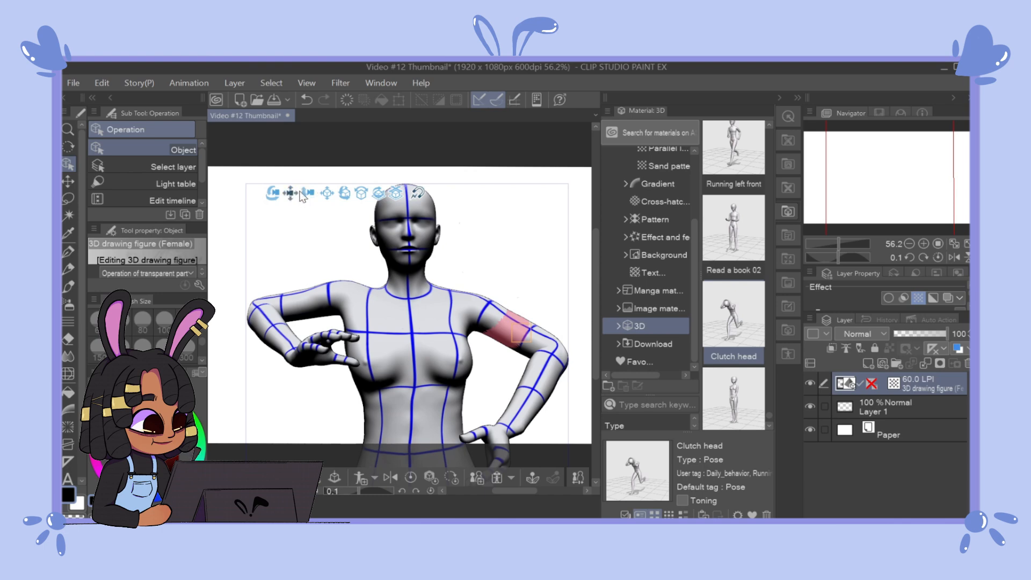
Step: Adjust the camera to frame the figure's upper body, and move Layer 1 above the 3D figure layer
{"action": "left_click_drag", "start_coordinate": [307, 201], "coordinate": [278, 193]}
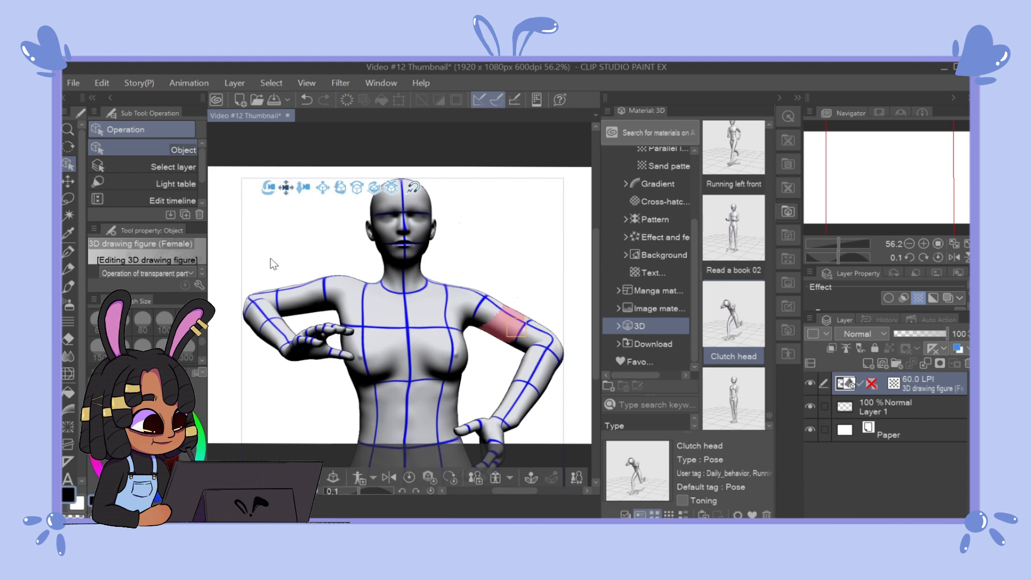
{"action": "mouse_move", "coordinate": [301, 185]}
{"action": "left_mouse_down"}
{"action": "mouse_move", "coordinate": [292, 207]}
{"action": "mouse_move", "coordinate": [312, 216]}
{"action": "mouse_move", "coordinate": [291, 188]}
{"action": "mouse_move", "coordinate": [304, 204]}
{"action": "mouse_move", "coordinate": [302, 190]}
{"action": "left_mouse_up"}
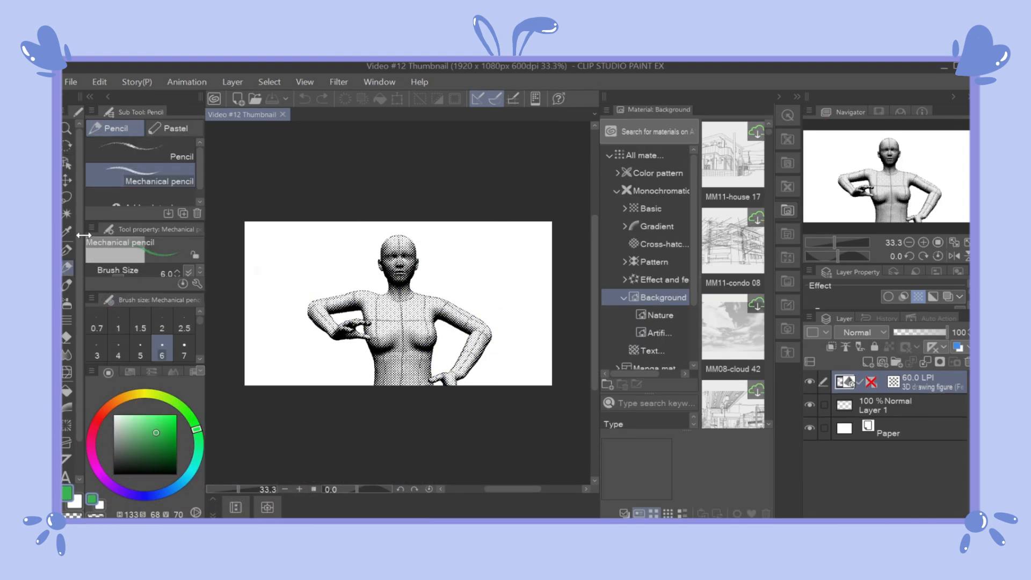
{"action": "left_click_drag", "start_coordinate": [859, 411], "coordinate": [859, 376]}
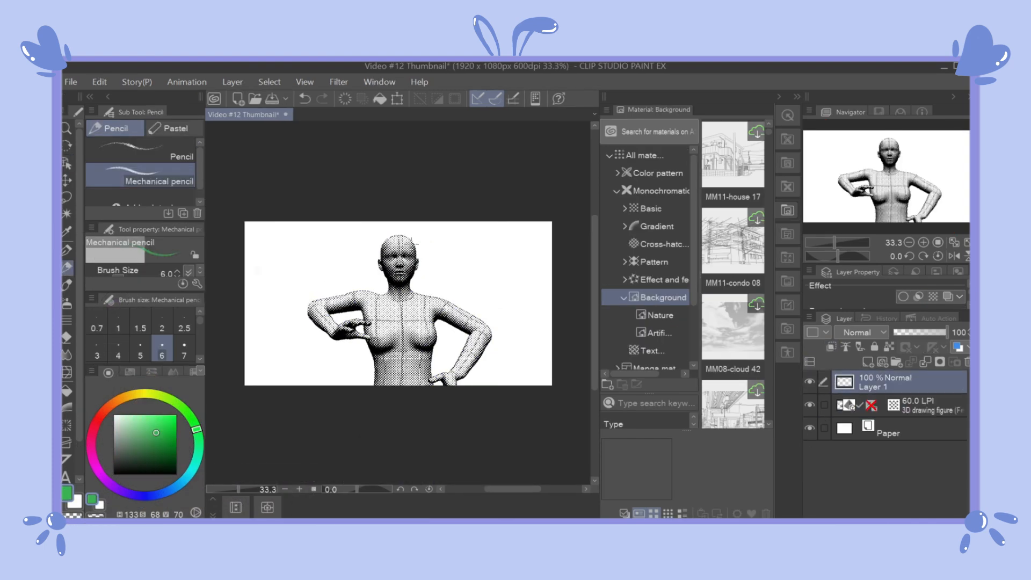
Step: Undo the last stroke, set the drawing colour to dark blue, and start a Mechanical pencil outline around the figure's head on Layer 1
{"action": "key", "text": "ctrl+z"}
{"action": "left_click", "coordinate": [167, 456]}
{"action": "left_click", "coordinate": [156, 495]}
{"action": "scroll", "coordinate": [417, 255], "scroll_direction": "up", "scroll_amount": 2}
{"action": "mouse_move", "coordinate": [398, 230]}
{"action": "left_mouse_down"}
{"action": "mouse_move", "coordinate": [419, 253]}
{"action": "mouse_move", "coordinate": [428, 290]}
{"action": "left_mouse_up"}
{"action": "left_click_drag", "start_coordinate": [433, 246], "coordinate": [405, 304]}
Step: Lower the 3D figure layer's opacity and continue sketching the rounded head and jaw outline on Layer 1
{"action": "left_click", "coordinate": [912, 414]}
{"action": "left_click", "coordinate": [927, 333]}
{"action": "left_click", "coordinate": [877, 384]}
{"action": "left_click_drag", "start_coordinate": [332, 236], "coordinate": [345, 307]}
{"action": "mouse_move", "coordinate": [433, 262]}
{"action": "left_mouse_down"}
{"action": "mouse_move", "coordinate": [428, 296]}
{"action": "mouse_move", "coordinate": [392, 311]}
{"action": "left_mouse_up"}
{"action": "left_click_drag", "start_coordinate": [329, 269], "coordinate": [382, 313]}
{"action": "left_click_drag", "start_coordinate": [436, 269], "coordinate": [403, 311]}
{"action": "left_click_drag", "start_coordinate": [436, 261], "coordinate": [406, 309]}
{"action": "left_click_drag", "start_coordinate": [328, 261], "coordinate": [345, 300]}
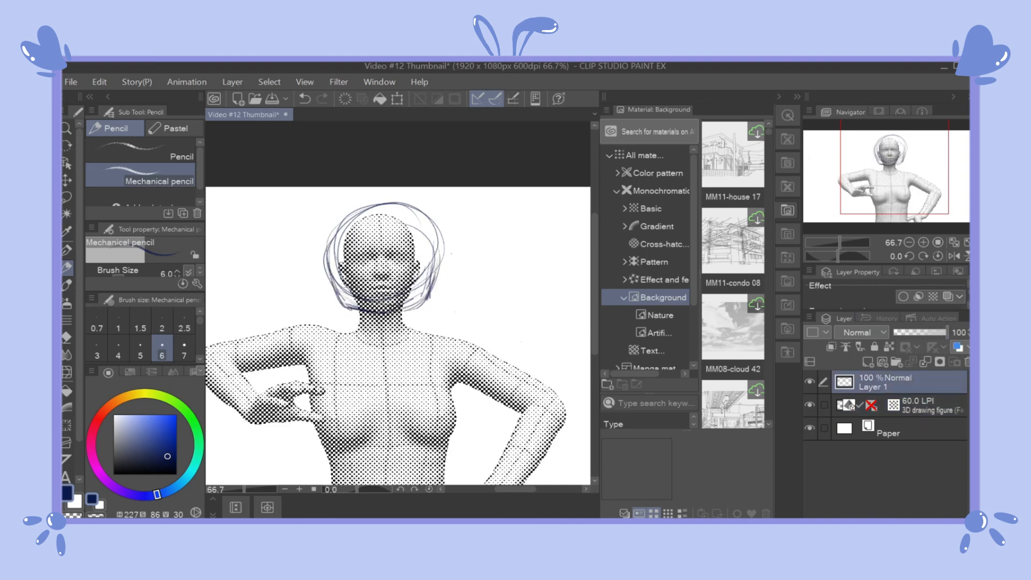
{"action": "left_click", "coordinate": [878, 112]}
{"action": "left_click", "coordinate": [916, 111]}
{"action": "left_click", "coordinate": [831, 112]}
Step: Sketch the neck, the figure's left shoulder and the outer line of that arm down to the elbow
{"action": "left_click_drag", "start_coordinate": [387, 308], "coordinate": [390, 326]}
{"action": "left_click_drag", "start_coordinate": [595, 321], "coordinate": [595, 346]}
{"action": "mouse_move", "coordinate": [400, 259]}
{"action": "left_mouse_down"}
{"action": "mouse_move", "coordinate": [476, 284]}
{"action": "mouse_move", "coordinate": [465, 309]}
{"action": "left_mouse_up"}
{"action": "mouse_move", "coordinate": [469, 279]}
{"action": "left_mouse_down"}
{"action": "mouse_move", "coordinate": [478, 305]}
{"action": "mouse_move", "coordinate": [561, 335]}
{"action": "left_mouse_up"}
{"action": "left_click_drag", "start_coordinate": [562, 336], "coordinate": [562, 357]}
{"action": "left_click_drag", "start_coordinate": [596, 346], "coordinate": [597, 369]}
Step: Sketch the inner line of the figure's left arm, the hand on the hip and the left side of the torso
{"action": "left_click_drag", "start_coordinate": [469, 262], "coordinate": [528, 294]}
{"action": "left_click_drag", "start_coordinate": [525, 297], "coordinate": [498, 372]}
{"action": "left_click_drag", "start_coordinate": [480, 265], "coordinate": [525, 294]}
{"action": "mouse_move", "coordinate": [455, 252]}
{"action": "left_mouse_down"}
{"action": "mouse_move", "coordinate": [520, 291]}
{"action": "mouse_move", "coordinate": [454, 298]}
{"action": "left_mouse_up"}
{"action": "left_click_drag", "start_coordinate": [453, 295], "coordinate": [441, 394]}
{"action": "left_click_drag", "start_coordinate": [491, 369], "coordinate": [453, 375]}
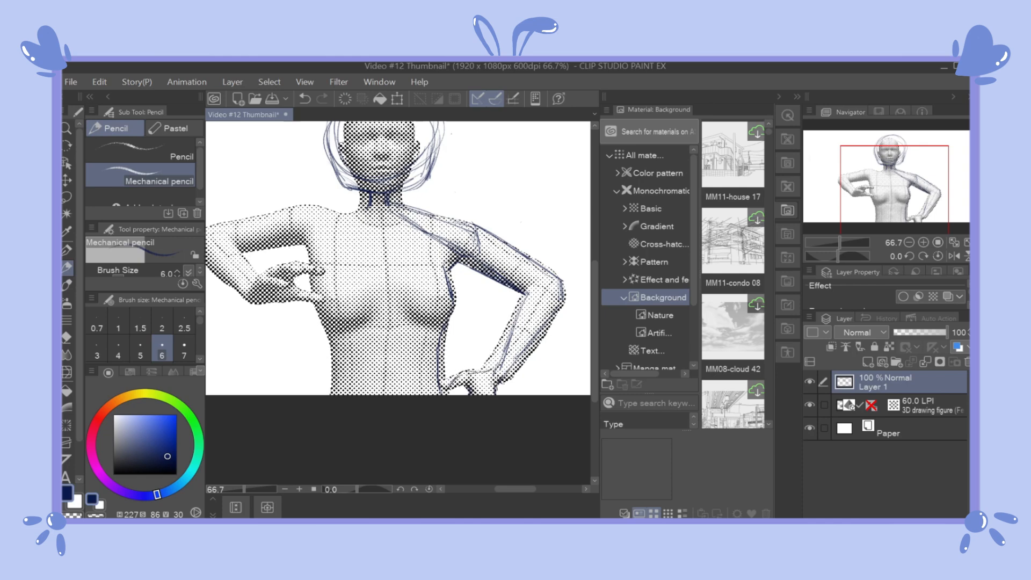
{"action": "left_click_drag", "start_coordinate": [429, 301], "coordinate": [436, 346]}
Step: Lower the 3D figure layer's opacity further and sketch the figure's right shoulder and bent right arm on Layer 1
{"action": "left_click", "coordinate": [912, 405]}
{"action": "left_click_drag", "start_coordinate": [924, 333], "coordinate": [910, 332]}
{"action": "left_click", "coordinate": [891, 383]}
{"action": "mouse_move", "coordinate": [374, 252]}
{"action": "left_mouse_down"}
{"action": "mouse_move", "coordinate": [297, 248]}
{"action": "mouse_move", "coordinate": [209, 277]}
{"action": "left_mouse_up"}
{"action": "left_click_drag", "start_coordinate": [514, 489], "coordinate": [508, 489]}
{"action": "left_click_drag", "start_coordinate": [261, 273], "coordinate": [251, 292]}
{"action": "left_click_drag", "start_coordinate": [252, 294], "coordinate": [304, 343]}
{"action": "left_click_drag", "start_coordinate": [303, 339], "coordinate": [379, 311]}
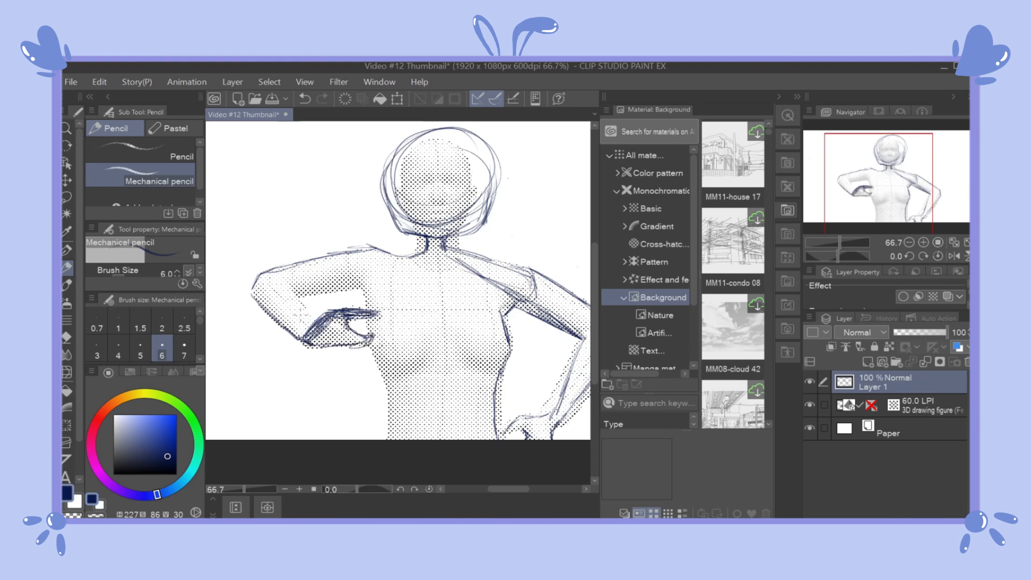
Step: Sketch the inner lines of the bent right arm and the right side of the torso
{"action": "left_click_drag", "start_coordinate": [375, 263], "coordinate": [377, 271]}
{"action": "left_click_drag", "start_coordinate": [292, 297], "coordinate": [342, 291]}
{"action": "left_click_drag", "start_coordinate": [293, 298], "coordinate": [316, 319]}
{"action": "left_click_drag", "start_coordinate": [359, 284], "coordinate": [391, 439]}
{"action": "scroll", "coordinate": [378, 410], "scroll_direction": "down", "scroll_amount": 1}
{"action": "left_click_drag", "start_coordinate": [503, 489], "coordinate": [508, 489]}
{"action": "left_click", "coordinate": [67, 198]}
{"action": "mouse_move", "coordinate": [317, 265]}
{"action": "left_mouse_down"}
{"action": "mouse_move", "coordinate": [279, 261]}
{"action": "mouse_move", "coordinate": [306, 262]}
{"action": "left_mouse_up"}
{"action": "key", "text": "ctrl+z"}
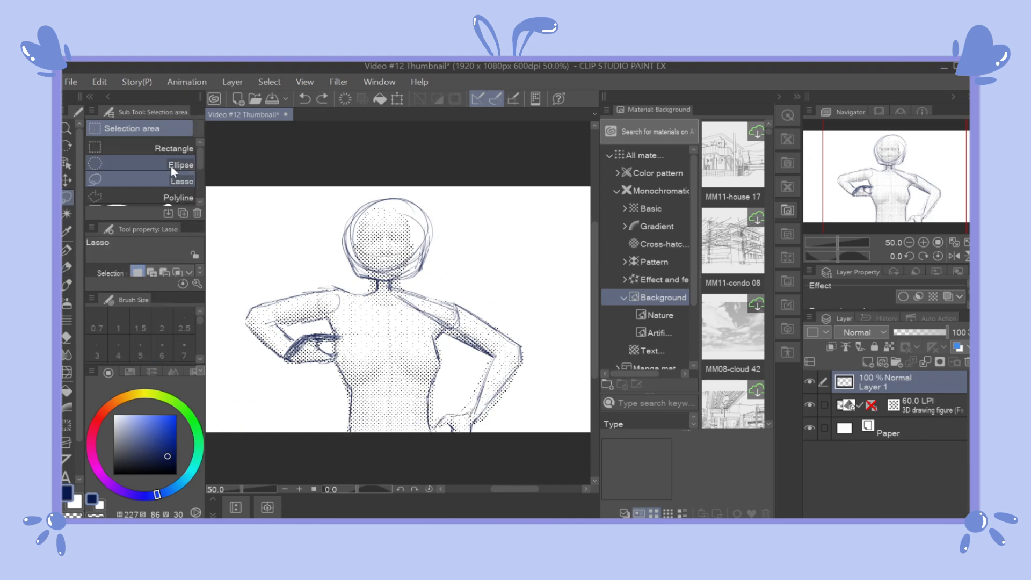
Step: Erase the sketched shoulders, arms and torso with the Hard eraser, keeping the head and neck
{"action": "left_click", "coordinate": [66, 337]}
{"action": "mouse_move", "coordinate": [268, 346]}
{"action": "left_mouse_down"}
{"action": "mouse_move", "coordinate": [458, 301]}
{"action": "mouse_move", "coordinate": [311, 340]}
{"action": "left_mouse_up"}
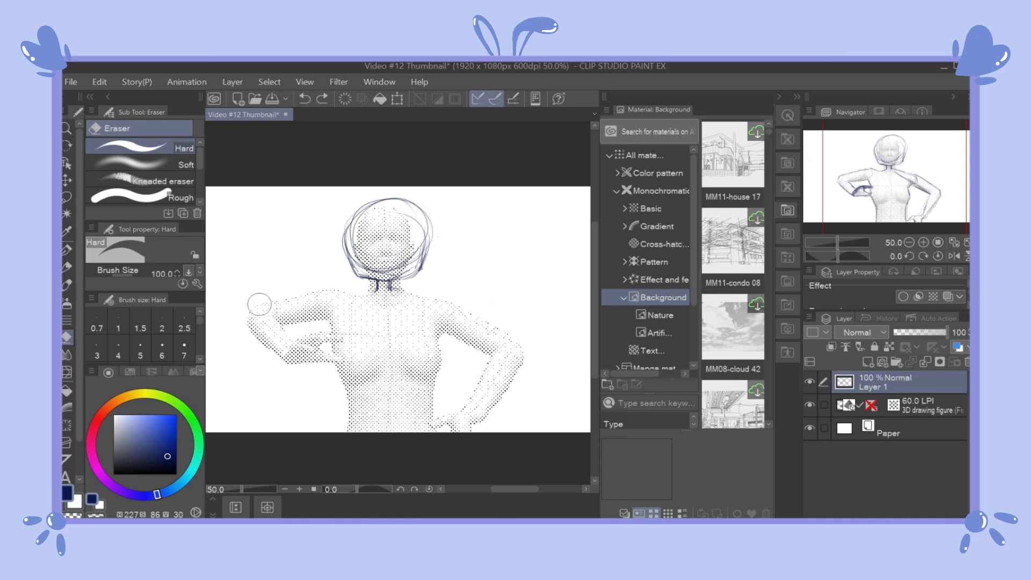
Step: Try new shoulder lines on both sides of the neck with the Mechanical pencil, and undo the last one
{"action": "left_click", "coordinate": [66, 267]}
{"action": "mouse_move", "coordinate": [392, 288]}
{"action": "left_mouse_down"}
{"action": "mouse_move", "coordinate": [432, 313]}
{"action": "mouse_move", "coordinate": [424, 422]}
{"action": "mouse_move", "coordinate": [436, 326]}
{"action": "left_mouse_up"}
{"action": "left_click", "coordinate": [66, 337]}
{"action": "left_click", "coordinate": [66, 267]}
{"action": "mouse_move", "coordinate": [376, 289]}
{"action": "left_mouse_down"}
{"action": "mouse_move", "coordinate": [358, 299]}
{"action": "mouse_move", "coordinate": [333, 291]}
{"action": "left_mouse_up"}
{"action": "key", "text": "ctrl+z"}
Step: Sketch the upper arm, elbow and forearm of the arm resting on the hip
{"action": "left_click_drag", "start_coordinate": [422, 301], "coordinate": [501, 353]}
{"action": "left_click_drag", "start_coordinate": [414, 319], "coordinate": [499, 359]}
{"action": "left_click_drag", "start_coordinate": [479, 357], "coordinate": [452, 413]}
{"action": "left_click_drag", "start_coordinate": [493, 341], "coordinate": [513, 363]}
{"action": "left_click_drag", "start_coordinate": [512, 363], "coordinate": [449, 424]}
{"action": "left_click_drag", "start_coordinate": [417, 322], "coordinate": [493, 360]}
{"action": "left_click_drag", "start_coordinate": [470, 370], "coordinate": [438, 425]}
Step: Erase the redrawn shoulder and arm lines
{"action": "left_click", "coordinate": [67, 337]}
{"action": "left_click_drag", "start_coordinate": [314, 319], "coordinate": [368, 295]}
{"action": "left_click_drag", "start_coordinate": [410, 300], "coordinate": [505, 357]}
{"action": "left_click_drag", "start_coordinate": [504, 362], "coordinate": [442, 421]}
Step: Sketch the shoulders, torso sides, hips and a hexagonal shape on the chest with the Mechanical pencil
{"action": "left_click", "coordinate": [67, 268]}
{"action": "mouse_move", "coordinate": [394, 286]}
{"action": "left_mouse_down"}
{"action": "mouse_move", "coordinate": [432, 289]}
{"action": "mouse_move", "coordinate": [460, 356]}
{"action": "left_mouse_up"}
{"action": "mouse_move", "coordinate": [353, 314]}
{"action": "left_mouse_down"}
{"action": "mouse_move", "coordinate": [431, 314]}
{"action": "mouse_move", "coordinate": [348, 377]}
{"action": "left_mouse_up"}
{"action": "left_click_drag", "start_coordinate": [429, 318], "coordinate": [425, 382]}
{"action": "left_click_drag", "start_coordinate": [357, 373], "coordinate": [351, 403]}
{"action": "left_click_drag", "start_coordinate": [357, 334], "coordinate": [413, 331]}
{"action": "left_click_drag", "start_coordinate": [354, 354], "coordinate": [340, 430]}
{"action": "left_click_drag", "start_coordinate": [422, 373], "coordinate": [446, 430]}
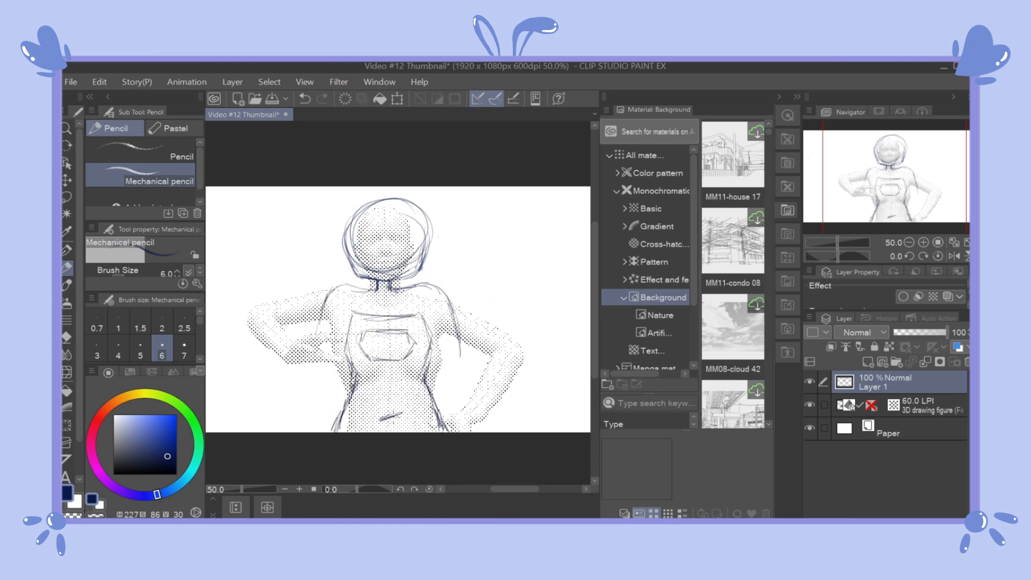
Step: Sketch a large rectangular screen in front of the torso with loose sleeve lines along both of its sides
{"action": "left_click_drag", "start_coordinate": [372, 318], "coordinate": [447, 321]}
{"action": "left_click_drag", "start_coordinate": [444, 322], "coordinate": [440, 382]}
{"action": "left_click_drag", "start_coordinate": [325, 317], "coordinate": [413, 317]}
{"action": "mouse_move", "coordinate": [330, 319]}
{"action": "left_mouse_down"}
{"action": "mouse_move", "coordinate": [330, 386]}
{"action": "mouse_move", "coordinate": [444, 384]}
{"action": "left_mouse_up"}
{"action": "left_click_drag", "start_coordinate": [445, 334], "coordinate": [452, 387]}
{"action": "left_click_drag", "start_coordinate": [361, 385], "coordinate": [450, 382]}
{"action": "left_click_drag", "start_coordinate": [350, 319], "coordinate": [325, 385]}
{"action": "left_click_drag", "start_coordinate": [365, 384], "coordinate": [397, 383]}
{"action": "left_click_drag", "start_coordinate": [317, 336], "coordinate": [311, 374]}
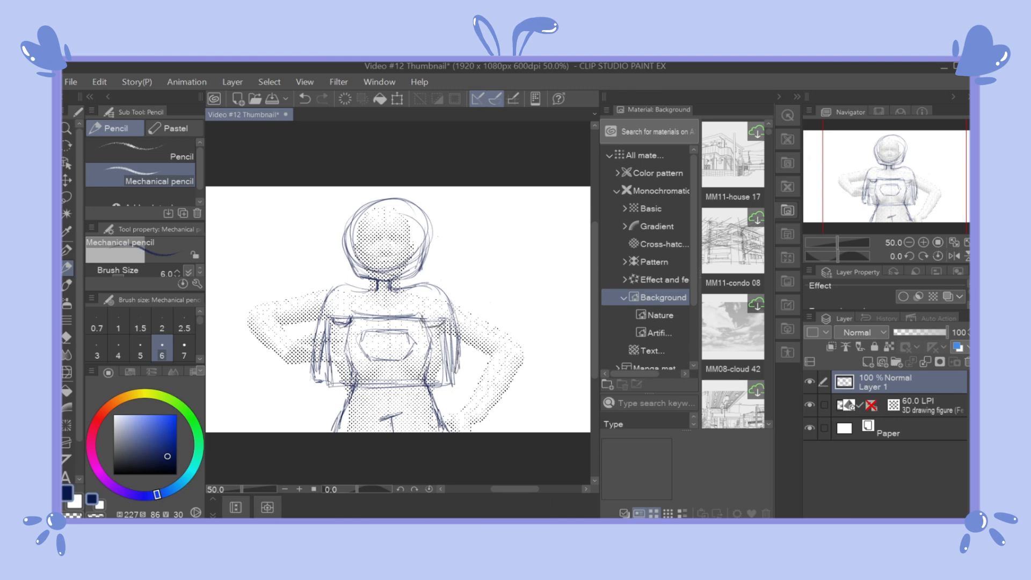
Step: Erase the chest and torso lines inside the rectangle, and sketch two shoulder straps above it with the Mechanical pencil
{"action": "left_click", "coordinate": [66, 337]}
{"action": "left_click_drag", "start_coordinate": [426, 332], "coordinate": [429, 379]}
{"action": "mouse_move", "coordinate": [352, 328]}
{"action": "left_mouse_down"}
{"action": "mouse_move", "coordinate": [352, 377]}
{"action": "mouse_move", "coordinate": [411, 343]}
{"action": "left_mouse_up"}
{"action": "left_click_drag", "start_coordinate": [365, 355], "coordinate": [405, 355]}
{"action": "left_click", "coordinate": [66, 267]}
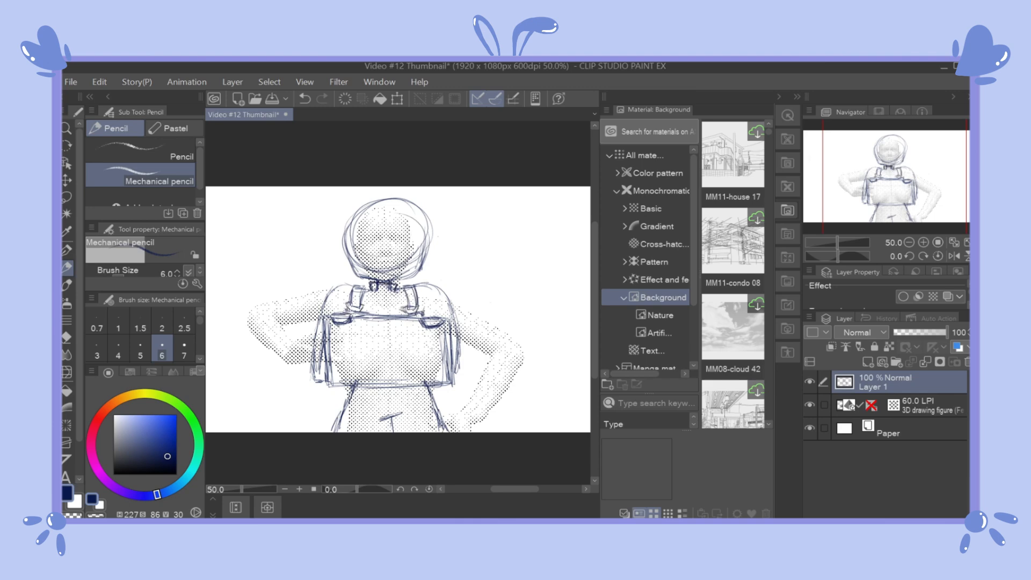
Step: Lower the opacity of the sketch on Layer 1 to 46% and add a new raster layer above it
{"action": "key", "text": "e"}
{"action": "left_click", "coordinate": [67, 267]}
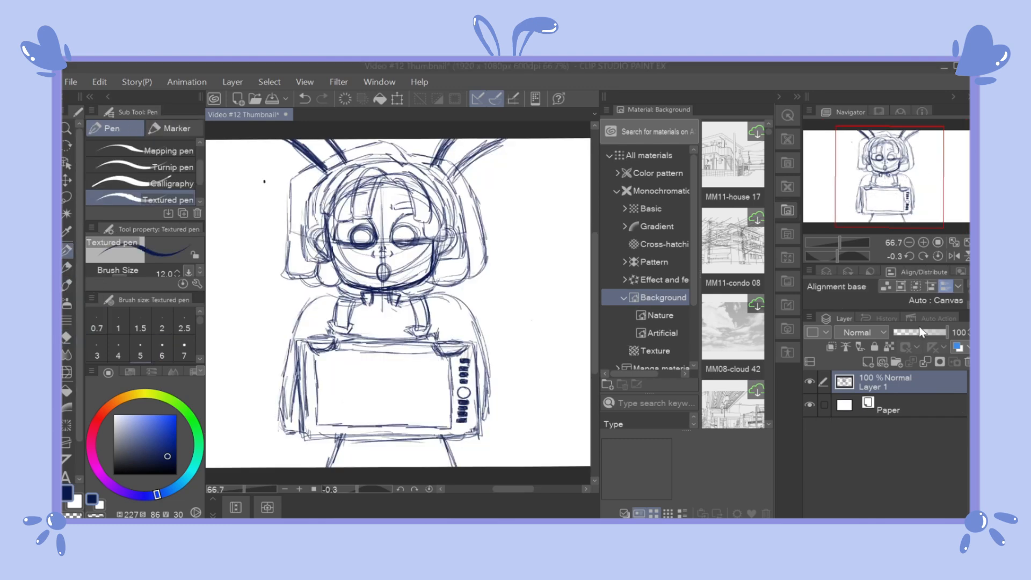
{"action": "left_click", "coordinate": [919, 331]}
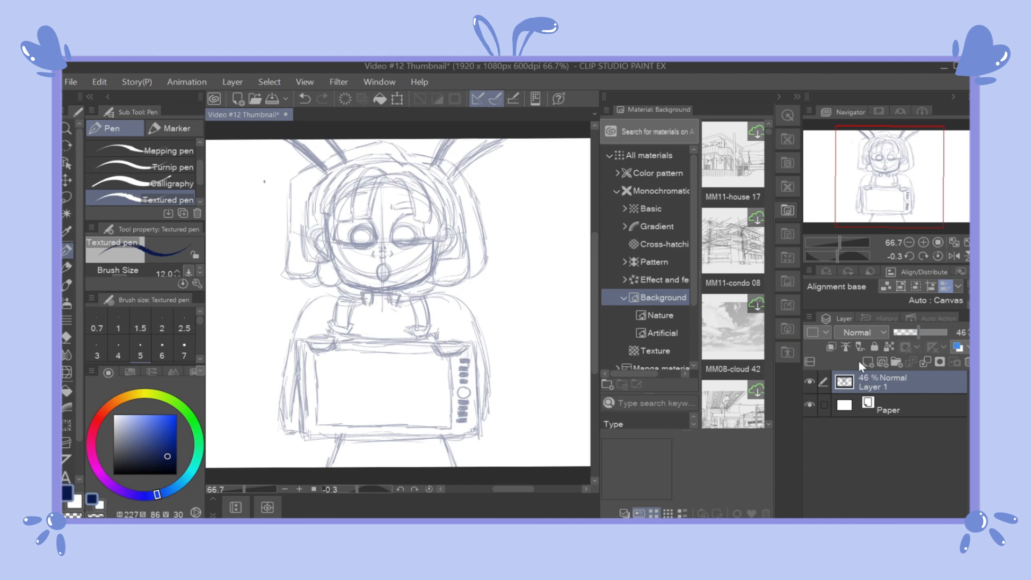
{"action": "left_click", "coordinate": [868, 361]}
Step: Try outlining the hair on the new layer with the India ink Brush pen and with the Pen tool
{"action": "left_click", "coordinate": [67, 285]}
{"action": "left_click", "coordinate": [66, 251]}
{"action": "left_click", "coordinate": [67, 285]}
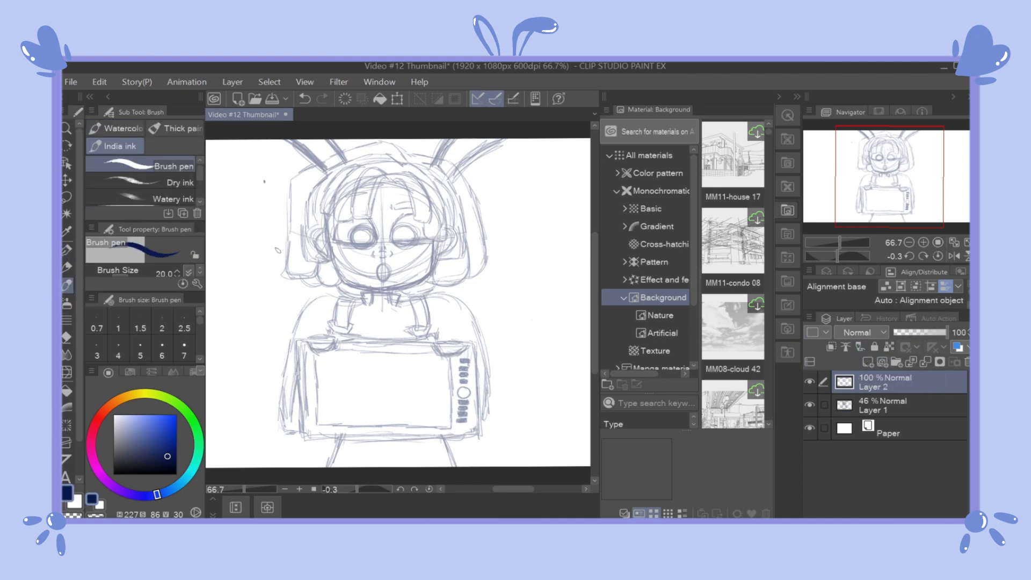
{"action": "left_click_drag", "start_coordinate": [278, 247], "coordinate": [255, 347]}
{"action": "scroll", "coordinate": [232, 329], "scroll_direction": "up", "scroll_amount": 3}
{"action": "left_click", "coordinate": [67, 250]}
{"action": "left_click_drag", "start_coordinate": [281, 217], "coordinate": [240, 371]}
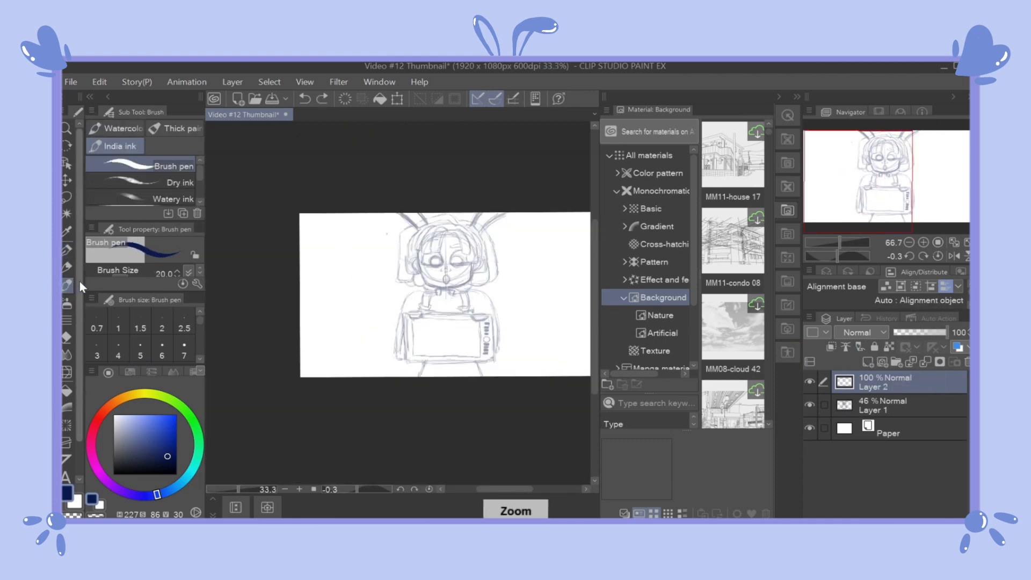
{"action": "scroll", "coordinate": [400, 300], "scroll_direction": "up", "scroll_amount": 2}
Step: Place a vertical two-line Symmetrical ruler through the centre of the face on Layer 2
{"action": "left_click", "coordinate": [66, 444]}
{"action": "left_click_drag", "start_coordinate": [395, 150], "coordinate": [395, 277]}
{"action": "scroll", "coordinate": [400, 300], "scroll_direction": "down", "scroll_amount": 1}
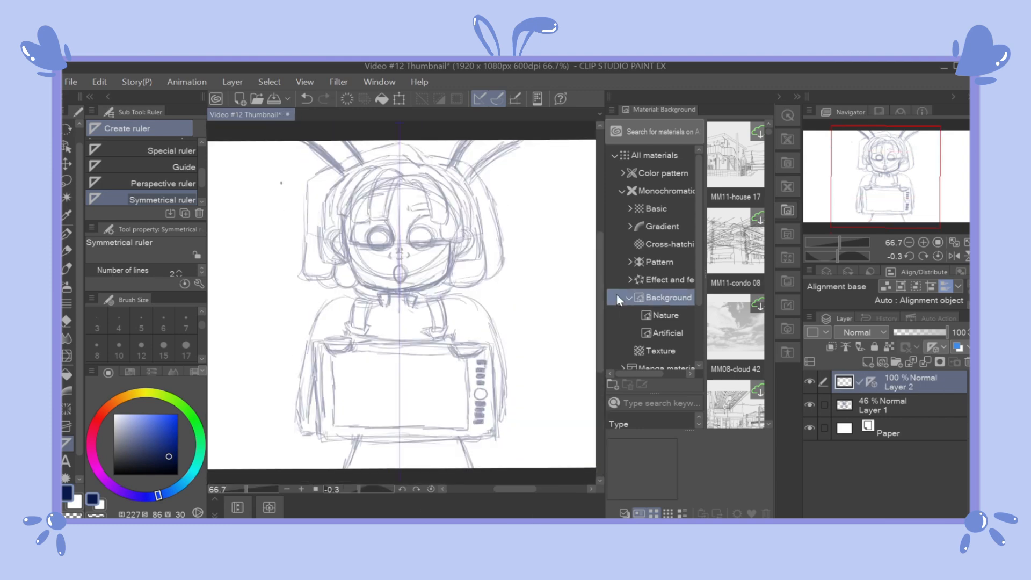
Step: Set the drawing colour to black and try mirrored face strokes with the Brush pen, undoing them
{"action": "left_click", "coordinate": [66, 269]}
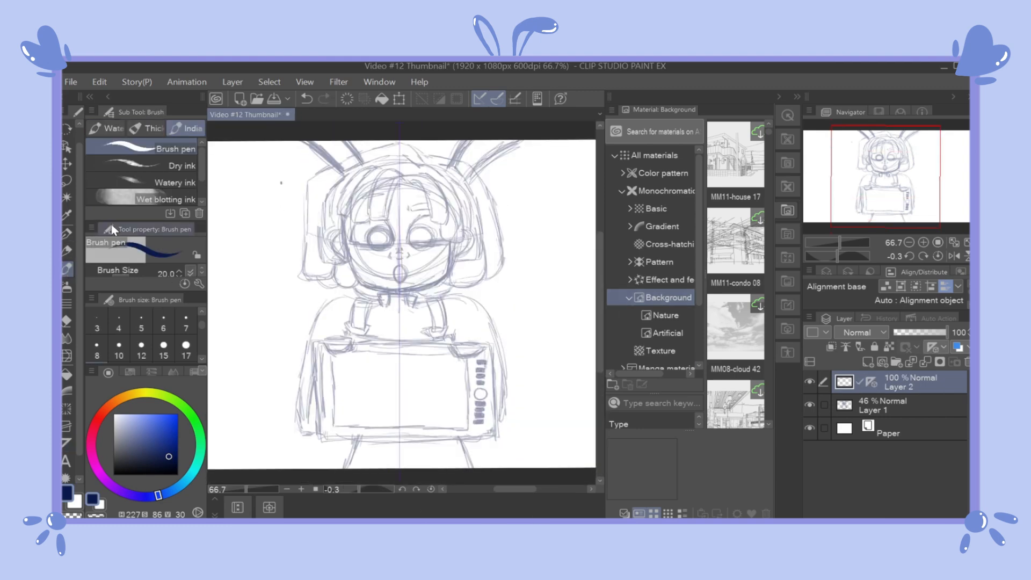
{"action": "left_click_drag", "start_coordinate": [450, 239], "coordinate": [447, 266]}
{"action": "key", "text": "ctrl+z"}
{"action": "scroll", "coordinate": [451, 262], "scroll_direction": "up", "scroll_amount": 1}
{"action": "left_click", "coordinate": [114, 474]}
{"action": "left_click_drag", "start_coordinate": [449, 230], "coordinate": [418, 299]}
{"action": "key", "text": "ctrl+z"}
Step: Try more mirrored Brush pen strokes across the face, and undo them
{"action": "mouse_move", "coordinate": [449, 231]}
{"action": "left_mouse_down"}
{"action": "mouse_move", "coordinate": [451, 266]}
{"action": "mouse_move", "coordinate": [383, 307]}
{"action": "mouse_move", "coordinate": [438, 283]}
{"action": "mouse_move", "coordinate": [370, 306]}
{"action": "mouse_move", "coordinate": [451, 253]}
{"action": "mouse_move", "coordinate": [454, 230]}
{"action": "mouse_move", "coordinate": [398, 236]}
{"action": "mouse_move", "coordinate": [450, 231]}
{"action": "left_mouse_up"}
{"action": "key", "text": "ctrl+z"}
{"action": "key", "text": "ctrl+z"}
Step: Ink the mirrored lower eye lines and brow curves with the Turnip pen at size 8, undoing unwanted strokes
{"action": "key", "text": "ctrl+z"}
{"action": "key", "text": "ctrl+z"}
Step: Ink the rounded eye outlines with the Turnip pen, undoing and redrawing the strokes
{"action": "key", "text": "ctrl+z"}
{"action": "left_click_drag", "start_coordinate": [387, 236], "coordinate": [451, 232]}
{"action": "key", "text": "ctrl+z"}
{"action": "left_click", "coordinate": [67, 235]}
{"action": "key", "text": "ctrl+z"}
{"action": "left_click", "coordinate": [171, 167]}
{"action": "scroll", "coordinate": [429, 230], "scroll_direction": "down", "scroll_amount": 1}
{"action": "scroll", "coordinate": [429, 230], "scroll_direction": "up", "scroll_amount": 3}
{"action": "left_click_drag", "start_coordinate": [335, 239], "coordinate": [462, 238]}
{"action": "mouse_move", "coordinate": [335, 238]}
{"action": "left_mouse_down"}
{"action": "mouse_move", "coordinate": [344, 208]}
{"action": "mouse_move", "coordinate": [411, 152]}
{"action": "left_mouse_up"}
{"action": "key", "text": "ctrl+z"}
{"action": "key", "text": "ctrl+z"}
{"action": "mouse_move", "coordinate": [354, 189]}
{"action": "left_mouse_down"}
{"action": "mouse_move", "coordinate": [400, 243]}
{"action": "mouse_move", "coordinate": [351, 192]}
{"action": "left_mouse_up"}
{"action": "key", "text": "ctrl+z"}
{"action": "mouse_move", "coordinate": [354, 190]}
{"action": "left_mouse_down"}
{"action": "mouse_move", "coordinate": [400, 243]}
{"action": "mouse_move", "coordinate": [413, 217]}
{"action": "mouse_move", "coordinate": [349, 197]}
{"action": "left_mouse_up"}
{"action": "key", "text": "ctrl+z"}
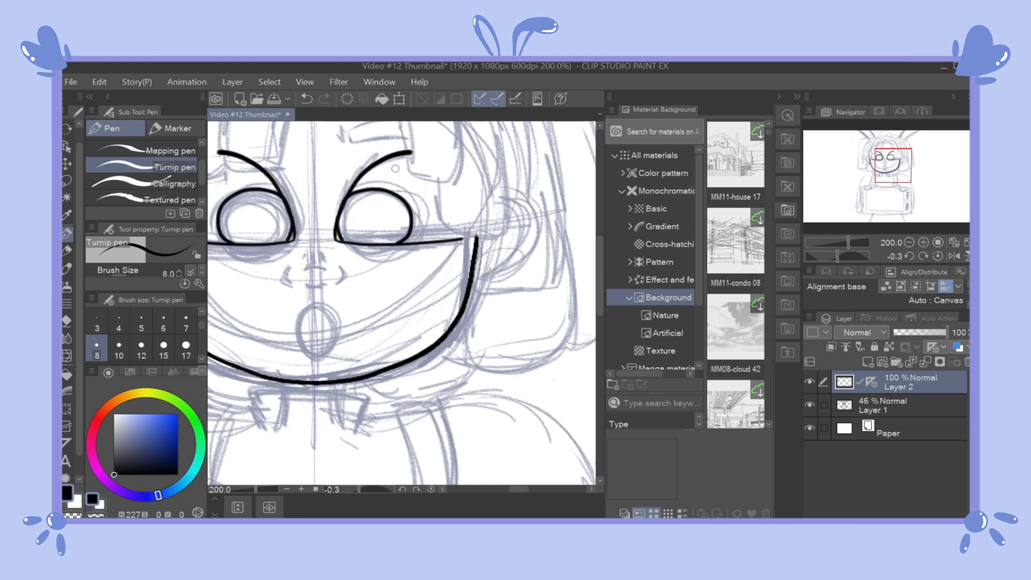
{"action": "left_click_drag", "start_coordinate": [241, 228], "coordinate": [287, 270]}
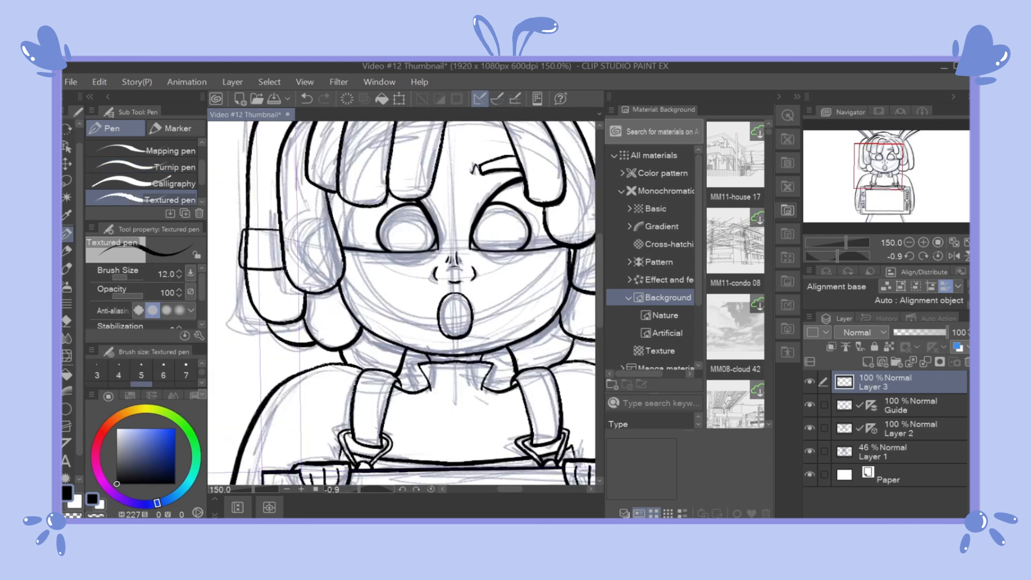
{"action": "key", "text": "ctrl+z"}
{"action": "scroll", "coordinate": [324, 205], "scroll_direction": "up", "scroll_amount": 2}
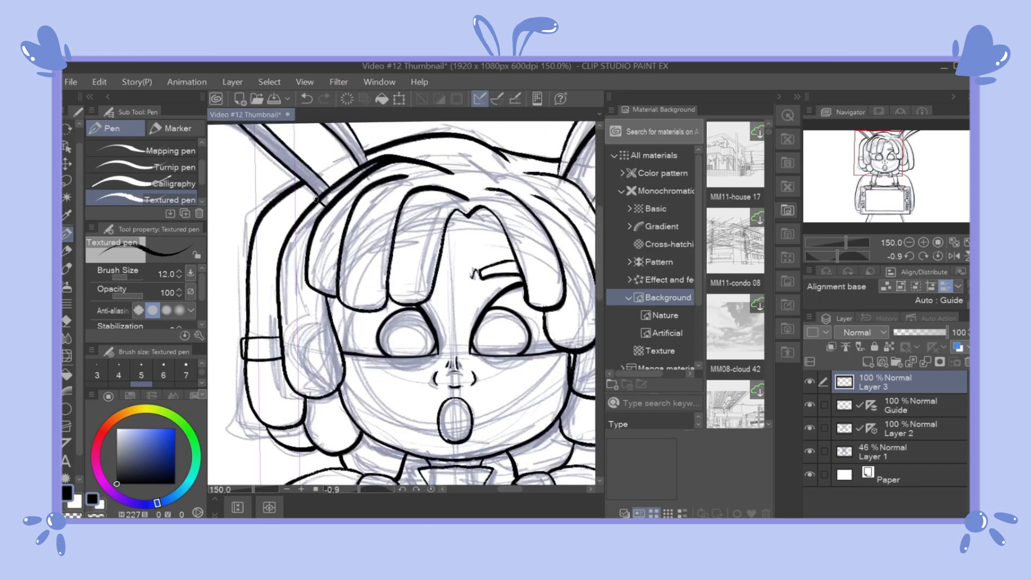
Step: Ink the hair tie lines on the left dreadlock and the curved stripes beside the neck with the Textured pen, undoing unwanted strokes
{"action": "key", "text": "ctrl+z"}
{"action": "left_click_drag", "start_coordinate": [297, 227], "coordinate": [309, 241]}
{"action": "left_click_drag", "start_coordinate": [290, 237], "coordinate": [307, 245]}
{"action": "key", "text": "ctrl+z"}
{"action": "left_click_drag", "start_coordinate": [598, 273], "coordinate": [597, 301]}
{"action": "left_click_drag", "start_coordinate": [358, 339], "coordinate": [402, 360]}
{"action": "left_click_drag", "start_coordinate": [509, 489], "coordinate": [518, 489]}
{"action": "key", "text": "ctrl+z"}
{"action": "mouse_move", "coordinate": [404, 354]}
{"action": "left_mouse_down"}
{"action": "mouse_move", "coordinate": [453, 323]}
{"action": "mouse_move", "coordinate": [407, 358]}
{"action": "left_mouse_up"}
{"action": "mouse_move", "coordinate": [464, 335]}
{"action": "left_mouse_down"}
{"action": "mouse_move", "coordinate": [418, 366]}
{"action": "mouse_move", "coordinate": [431, 368]}
{"action": "left_mouse_up"}
Step: Ink the hair bands across the dreadlocks on the right side of the head with the Textured pen at size 12
{"action": "left_click_drag", "start_coordinate": [598, 310], "coordinate": [598, 278]}
{"action": "left_click_drag", "start_coordinate": [445, 259], "coordinate": [408, 272]}
{"action": "key", "text": "ctrl+z"}
{"action": "left_click_drag", "start_coordinate": [453, 278], "coordinate": [412, 288]}
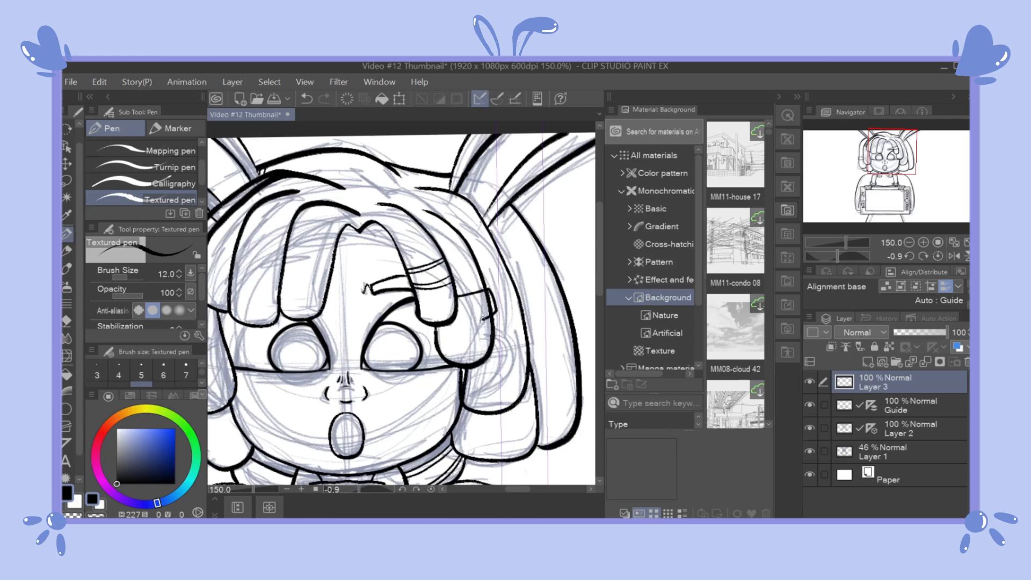
{"action": "left_click_drag", "start_coordinate": [503, 267], "coordinate": [485, 276]}
{"action": "key", "text": "ctrl+z"}
{"action": "left_click_drag", "start_coordinate": [505, 266], "coordinate": [485, 277]}
{"action": "left_click_drag", "start_coordinate": [506, 270], "coordinate": [486, 279]}
{"action": "left_click_drag", "start_coordinate": [558, 284], "coordinate": [520, 296]}
{"action": "left_click_drag", "start_coordinate": [561, 283], "coordinate": [573, 315]}
{"action": "mouse_move", "coordinate": [569, 318]}
{"action": "left_mouse_down"}
{"action": "mouse_move", "coordinate": [528, 334]}
{"action": "mouse_move", "coordinate": [559, 299]}
{"action": "left_mouse_up"}
Step: Erase the dreadlock outlines that cross the hair bands on Layer 2
{"action": "left_click", "coordinate": [886, 429]}
{"action": "key", "text": "e"}
{"action": "left_click_drag", "start_coordinate": [485, 293], "coordinate": [491, 310]}
{"action": "left_click_drag", "start_coordinate": [521, 490], "coordinate": [510, 490]}
{"action": "left_click_drag", "start_coordinate": [342, 226], "coordinate": [345, 223]}
{"action": "left_click_drag", "start_coordinate": [504, 490], "coordinate": [515, 489]}
{"action": "left_click", "coordinate": [68, 233]}
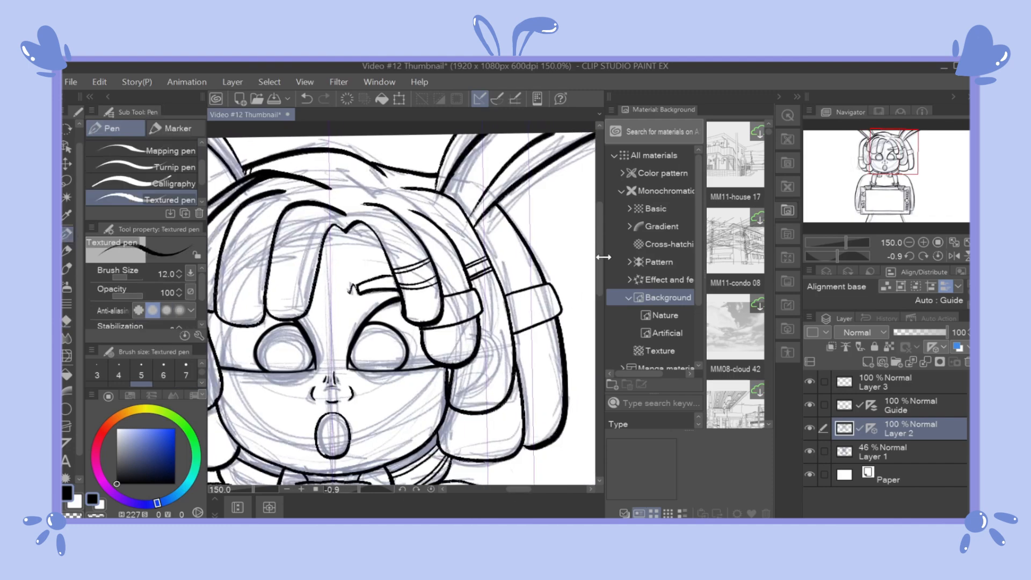
{"action": "left_click_drag", "start_coordinate": [603, 257], "coordinate": [602, 258]}
{"action": "left_click_drag", "start_coordinate": [599, 253], "coordinate": [599, 235]}
{"action": "left_click_drag", "start_coordinate": [513, 489], "coordinate": [520, 489]}
Step: Erase stray lines around the right hair bands, and merge Layer 3 with the inked layer beneath it
{"action": "left_click", "coordinate": [887, 380]}
{"action": "left_click", "coordinate": [902, 427]}
{"action": "left_click_drag", "start_coordinate": [493, 207], "coordinate": [494, 201]}
{"action": "key", "text": "e"}
{"action": "key", "text": "ctrl+minus"}
{"action": "key", "text": "ctrl+minus"}
{"action": "left_click_drag", "start_coordinate": [862, 379], "coordinate": [846, 407]}
{"action": "left_click", "coordinate": [925, 361]}
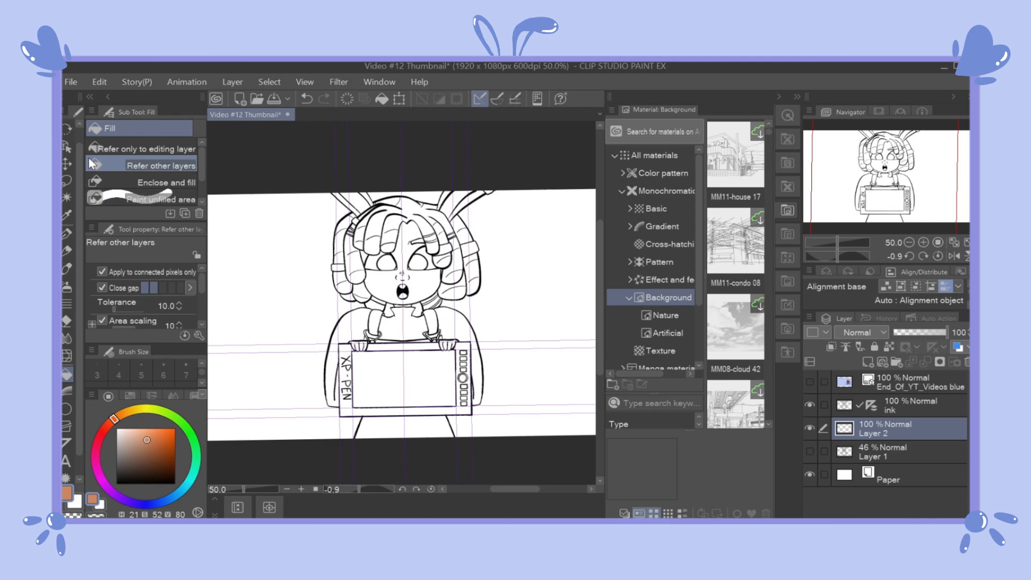
Step: Fill the face, neck and hands with brown skin colour on Layer 2, using fill that refers to other layers
{"action": "left_click", "coordinate": [403, 284]}
{"action": "key", "text": "ctrl+plus"}
{"action": "left_click_drag", "start_coordinate": [428, 321], "coordinate": [443, 351]}
{"action": "scroll", "coordinate": [473, 457], "scroll_direction": "up", "scroll_amount": 1}
{"action": "left_click", "coordinate": [456, 461]}
{"action": "scroll", "coordinate": [313, 338], "scroll_direction": "down", "scroll_amount": 1}
{"action": "left_click", "coordinate": [405, 440]}
{"action": "left_click", "coordinate": [228, 441]}
{"action": "scroll", "coordinate": [257, 413], "scroll_direction": "down", "scroll_amount": 2}
{"action": "scroll", "coordinate": [244, 370], "scroll_direction": "down", "scroll_amount": 1}
{"action": "left_click_drag", "start_coordinate": [245, 371], "coordinate": [429, 344]}
{"action": "scroll", "coordinate": [418, 398], "scroll_direction": "up", "scroll_amount": 2}
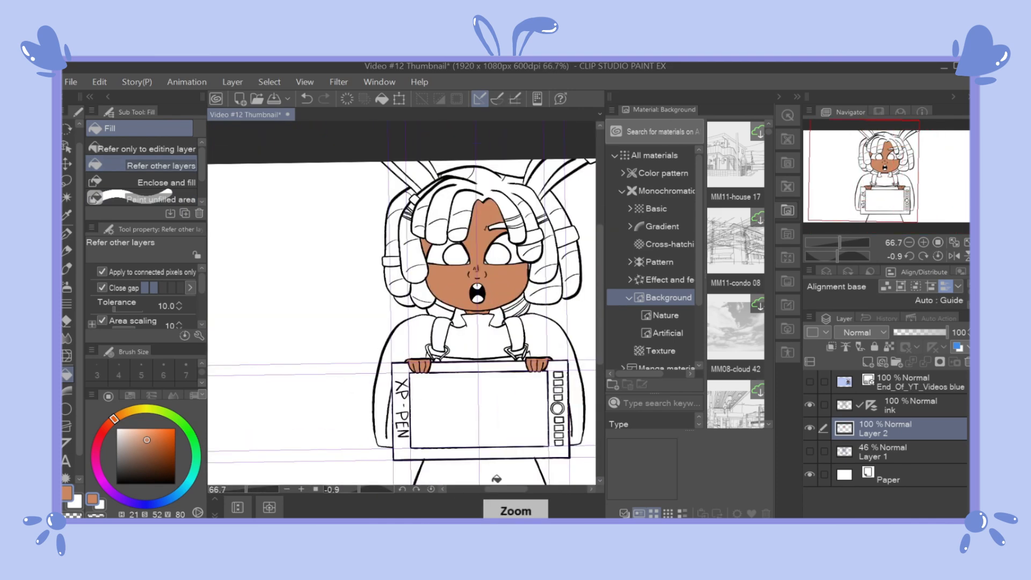
{"action": "left_click_drag", "start_coordinate": [418, 398], "coordinate": [357, 397]}
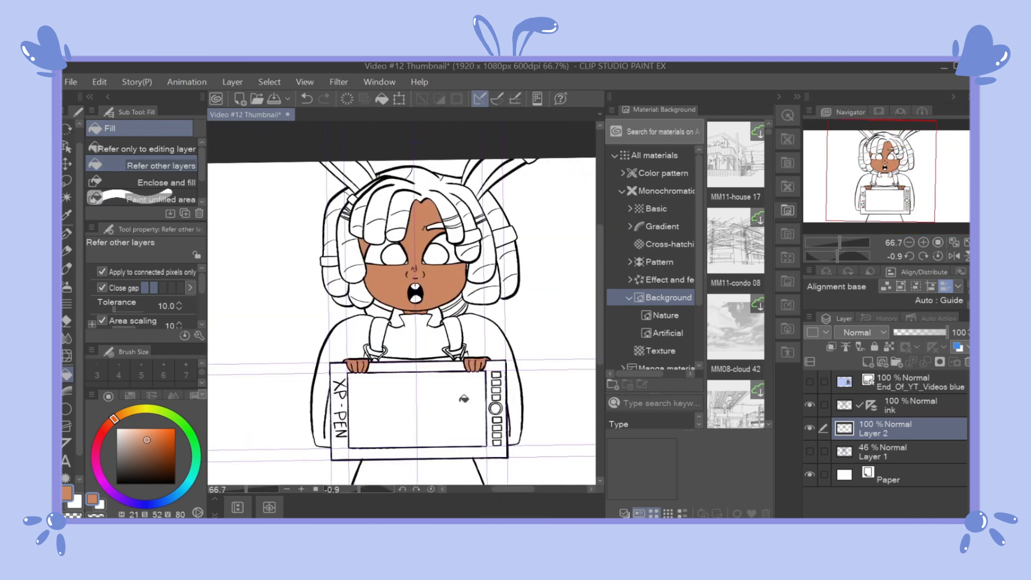
Step: Sample the dark charcoal colour from the End_Of_YT_Videos blue reference layer, showing it only while sampling
{"action": "left_click", "coordinate": [810, 381]}
{"action": "key", "text": "i"}
{"action": "left_click", "coordinate": [548, 375]}
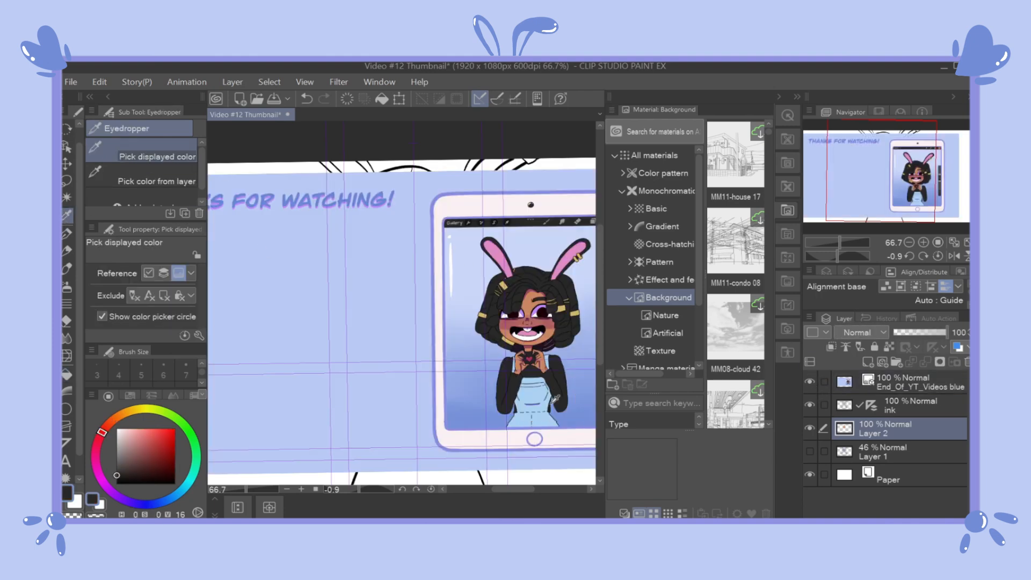
{"action": "left_click", "coordinate": [810, 381]}
Step: Fill the top hair, the jacket and the first dreadlocks with charcoal on Layer 2
{"action": "key", "text": "g"}
{"action": "left_click", "coordinate": [405, 197]}
{"action": "left_click", "coordinate": [415, 339]}
{"action": "left_click", "coordinate": [343, 343]}
{"action": "left_click", "coordinate": [489, 343]}
{"action": "left_click", "coordinate": [397, 320]}
{"action": "left_click", "coordinate": [434, 319]}
{"action": "scroll", "coordinate": [437, 292], "scroll_direction": "up", "scroll_amount": 2}
{"action": "left_click", "coordinate": [490, 330]}
{"action": "left_click", "coordinate": [535, 287]}
{"action": "left_click", "coordinate": [510, 218]}
Step: Touch up the line beside the right cheek, and fill the remaining right-side dreadlocks with charcoal on Layer 2
{"action": "left_click", "coordinate": [914, 405]}
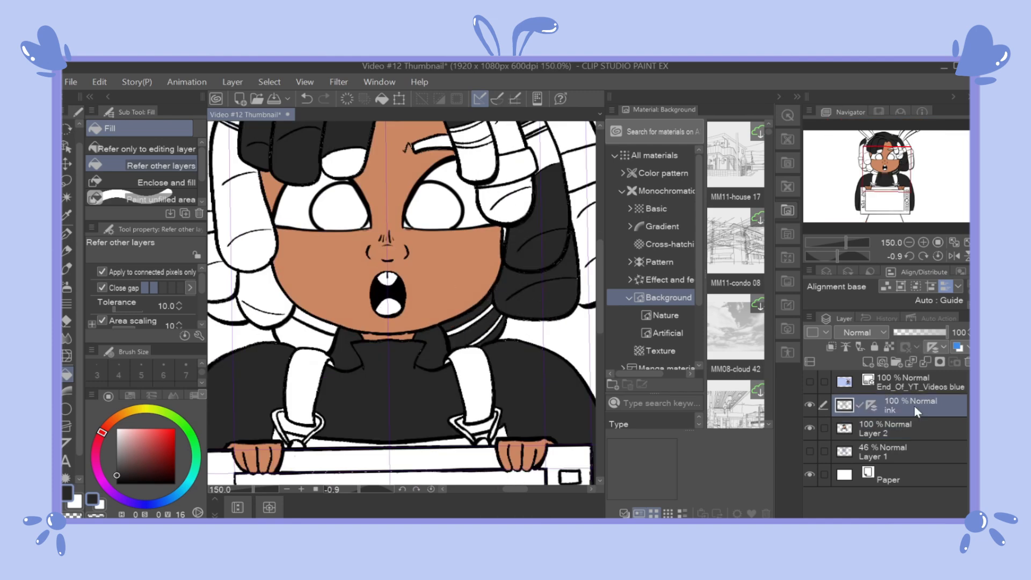
{"action": "key", "text": "e"}
{"action": "left_click", "coordinate": [894, 428]}
{"action": "key", "text": "g"}
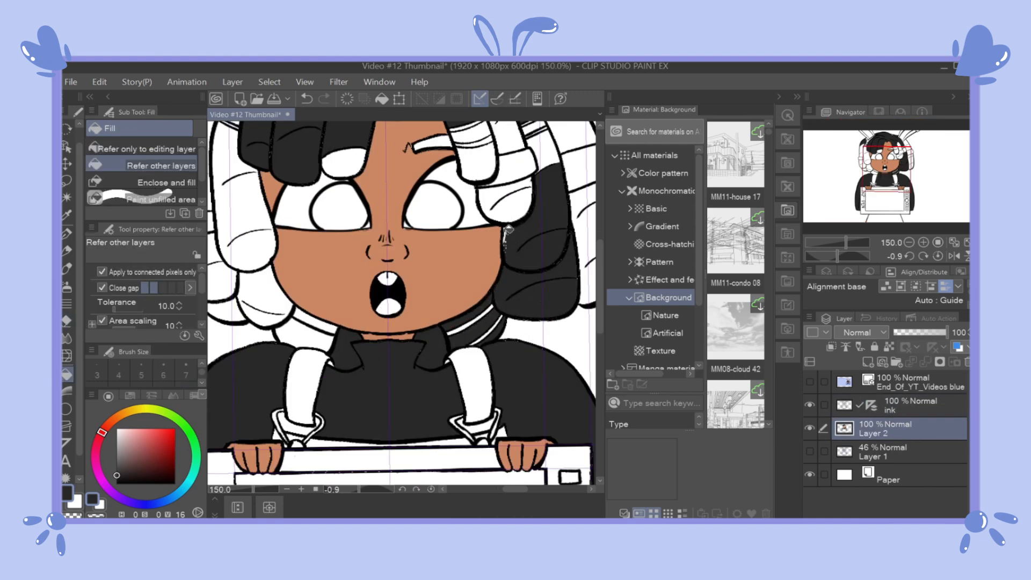
{"action": "left_click", "coordinate": [66, 269]}
{"action": "key", "text": "g"}
{"action": "left_click_drag", "start_coordinate": [599, 279], "coordinate": [612, 244]}
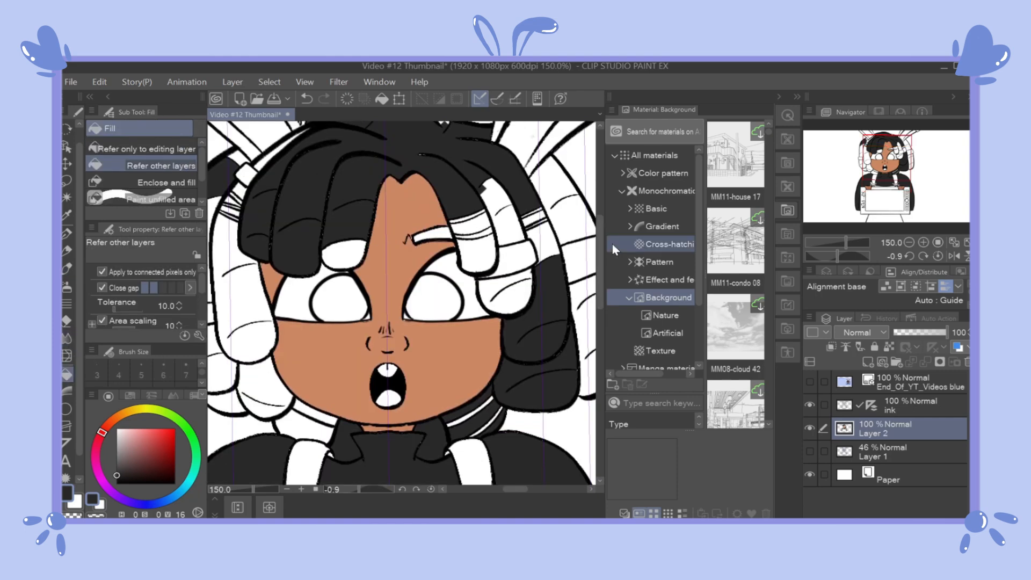
{"action": "left_click", "coordinate": [503, 215]}
{"action": "left_click", "coordinate": [504, 293]}
{"action": "left_click", "coordinate": [477, 253]}
{"action": "left_click_drag", "start_coordinate": [515, 489], "coordinate": [522, 489]}
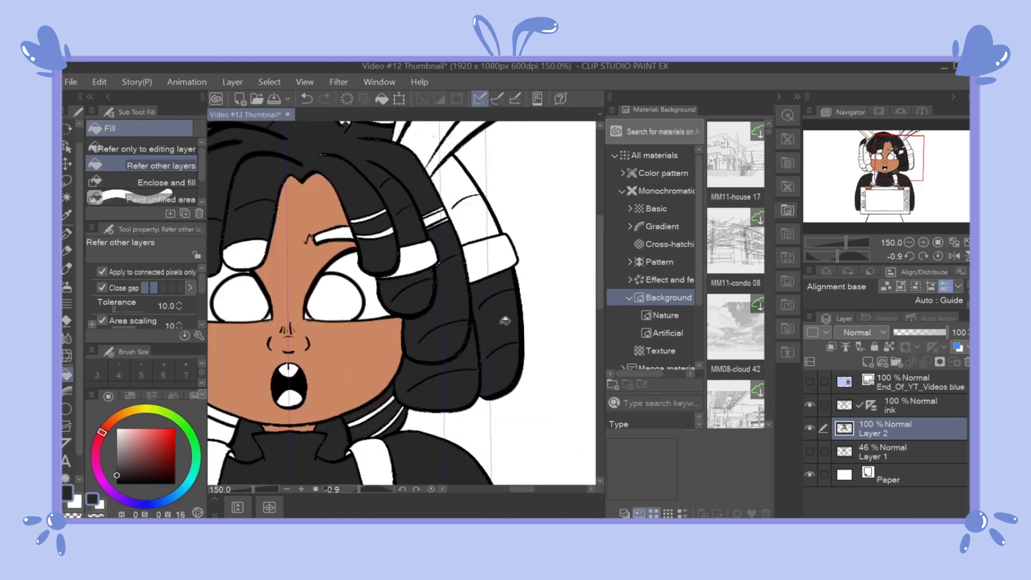
{"action": "left_click", "coordinate": [465, 201]}
Step: Fill the dreadlocks on the left side of the head with charcoal
{"action": "scroll", "coordinate": [472, 242], "scroll_direction": "down", "scroll_amount": 2}
{"action": "left_click", "coordinate": [334, 346]}
{"action": "scroll", "coordinate": [336, 371], "scroll_direction": "up", "scroll_amount": 1}
{"action": "left_click", "coordinate": [337, 371]}
{"action": "left_click", "coordinate": [371, 362]}
{"action": "left_click", "coordinate": [396, 383]}
{"action": "scroll", "coordinate": [367, 203], "scroll_direction": "up", "scroll_amount": 4}
{"action": "scroll", "coordinate": [428, 175], "scroll_direction": "down", "scroll_amount": 4}
{"action": "scroll", "coordinate": [528, 155], "scroll_direction": "up", "scroll_amount": 4}
{"action": "scroll", "coordinate": [570, 175], "scroll_direction": "down", "scroll_amount": 4}
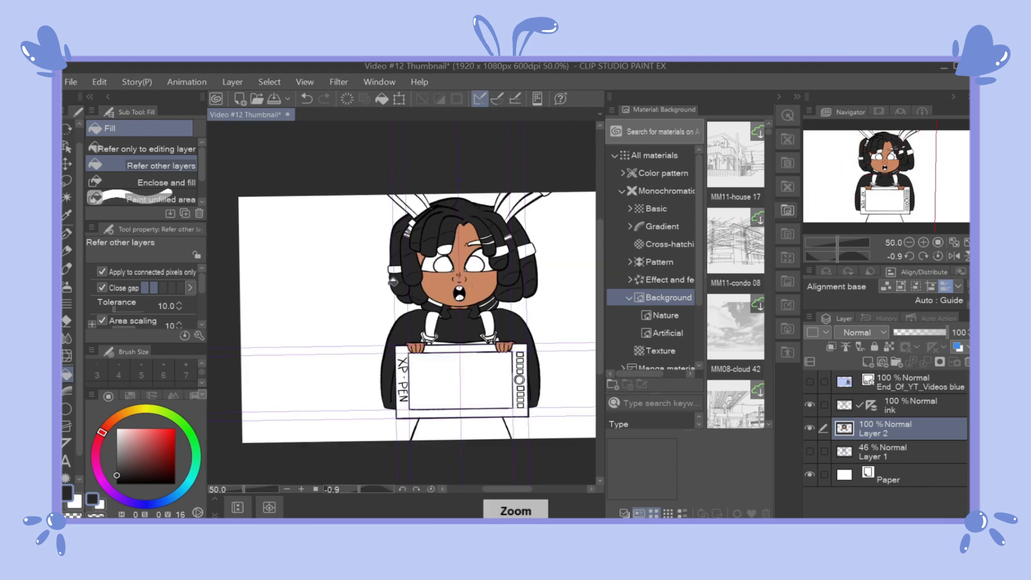
Step: Fill the outer rabbit ears and the eyebrow with charcoal
{"action": "scroll", "coordinate": [466, 425], "scroll_direction": "up", "scroll_amount": 2}
{"action": "left_click", "coordinate": [466, 427]}
{"action": "scroll", "coordinate": [441, 399], "scroll_direction": "down", "scroll_amount": 3}
{"action": "scroll", "coordinate": [292, 461], "scroll_direction": "up", "scroll_amount": 1}
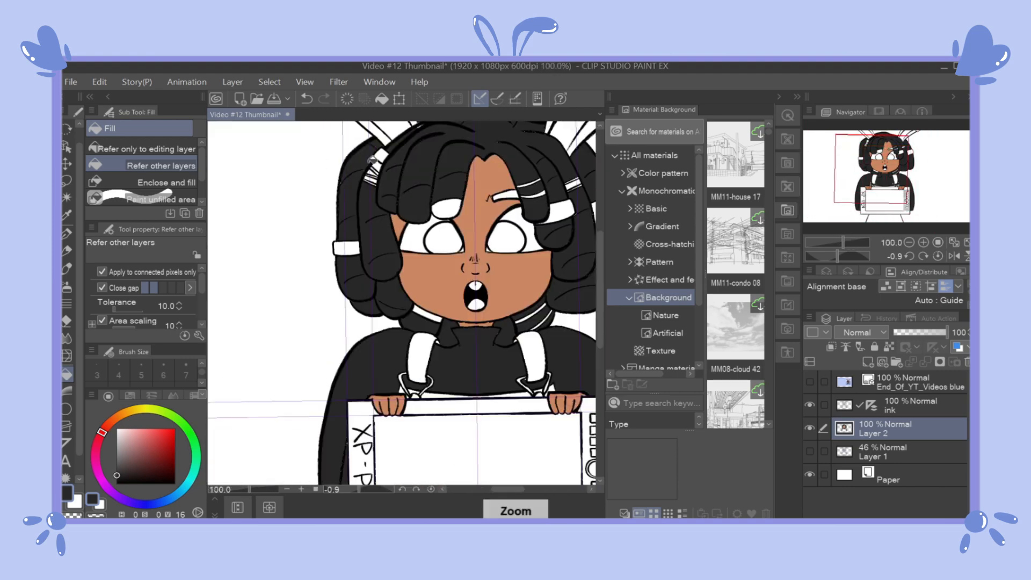
{"action": "scroll", "coordinate": [367, 369], "scroll_direction": "down", "scroll_amount": 1}
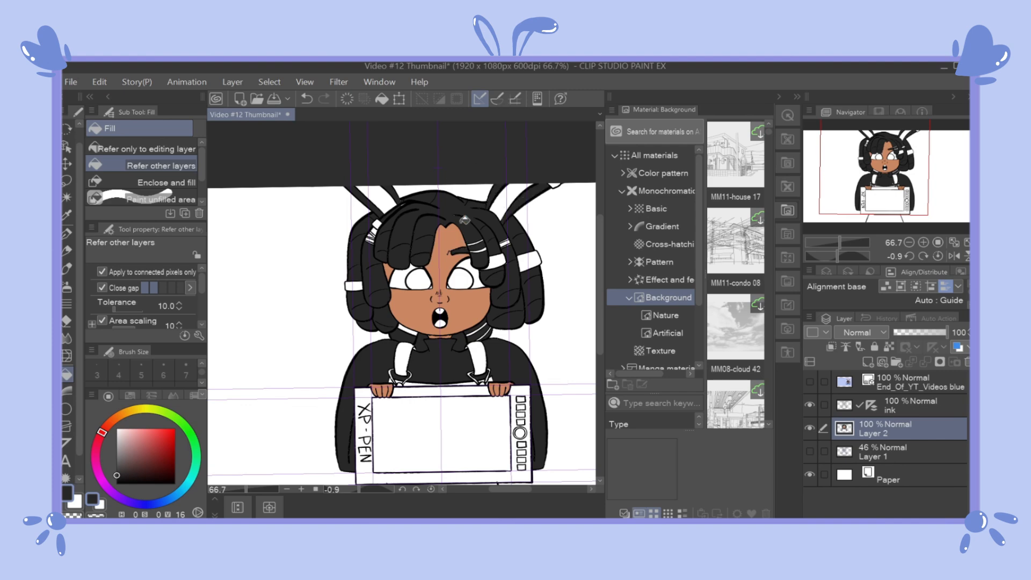
{"action": "scroll", "coordinate": [434, 379], "scroll_direction": "down", "scroll_amount": 2}
{"action": "scroll", "coordinate": [418, 436], "scroll_direction": "up", "scroll_amount": 2}
Step: Darken the colour to a value of 10, and fill the drawing tablet's frame, lettering gaps and buttons
{"action": "left_click_drag", "start_coordinate": [115, 476], "coordinate": [113, 476]}
{"action": "left_click", "coordinate": [382, 326]}
{"action": "scroll", "coordinate": [365, 324], "scroll_direction": "up", "scroll_amount": 3}
{"action": "scroll", "coordinate": [371, 333], "scroll_direction": "down", "scroll_amount": 1}
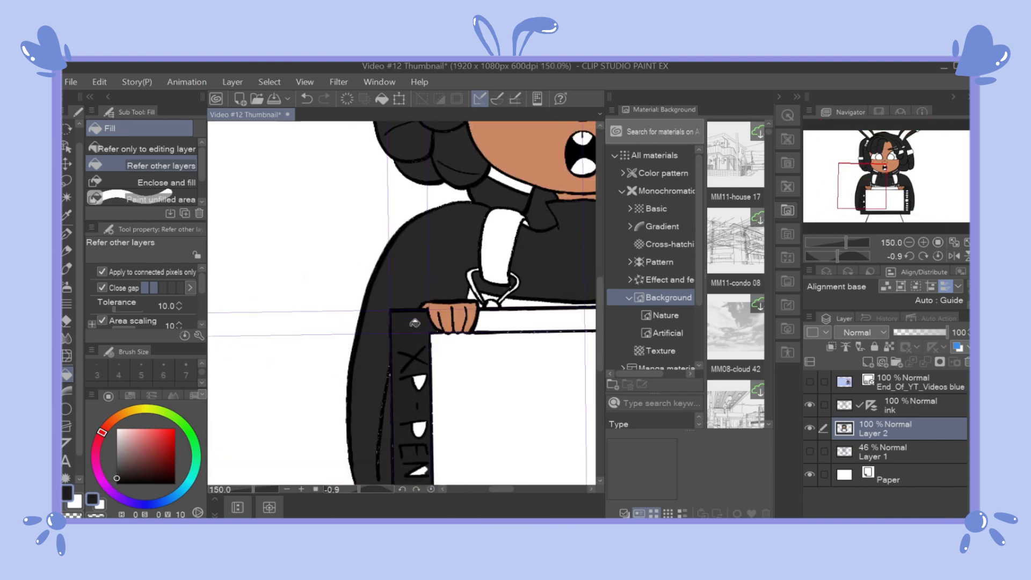
{"action": "scroll", "coordinate": [419, 376], "scroll_direction": "down", "scroll_amount": 2}
{"action": "scroll", "coordinate": [499, 483], "scroll_direction": "up", "scroll_amount": 2}
{"action": "left_click_drag", "start_coordinate": [600, 314], "coordinate": [600, 370]}
{"action": "left_click", "coordinate": [501, 247]}
{"action": "left_click", "coordinate": [501, 366]}
{"action": "left_click", "coordinate": [501, 382]}
Step: Set the colour to bright red (H 0, S 71, V 97) and fill the dial ring on the tablet
{"action": "left_click_drag", "start_coordinate": [154, 436], "coordinate": [158, 430]}
{"action": "scroll", "coordinate": [497, 287], "scroll_direction": "up", "scroll_amount": 4}
{"action": "left_click", "coordinate": [552, 441]}
{"action": "scroll", "coordinate": [567, 378], "scroll_direction": "down", "scroll_amount": 5}
{"action": "scroll", "coordinate": [591, 345], "scroll_direction": "down", "scroll_amount": 2}
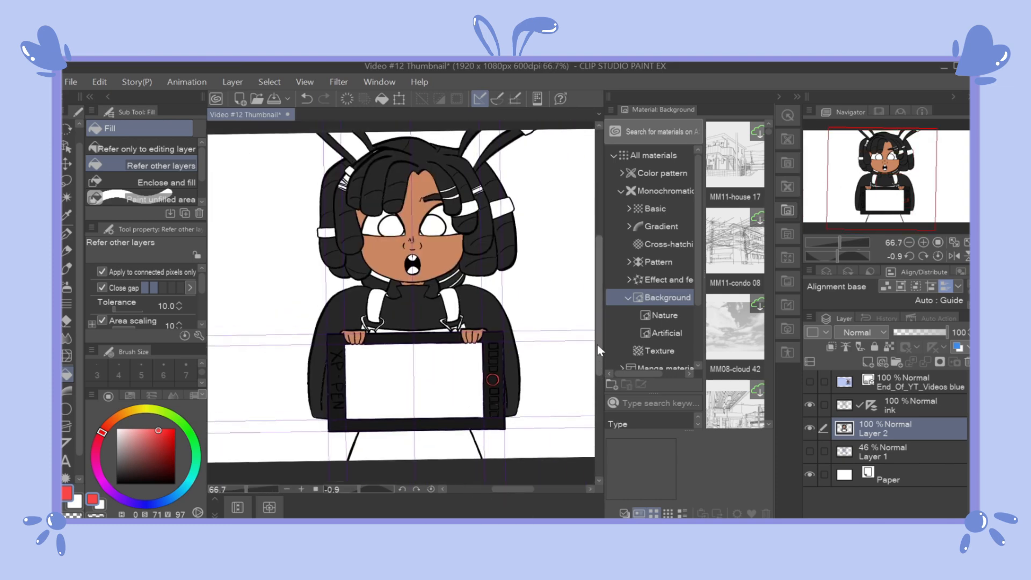
Step: Hide the Paper layer, and sample light blue from the overalls on the reference layer, hiding that layer again
{"action": "left_click", "coordinate": [809, 474]}
{"action": "left_click", "coordinate": [809, 381]}
{"action": "left_click", "coordinate": [67, 216]}
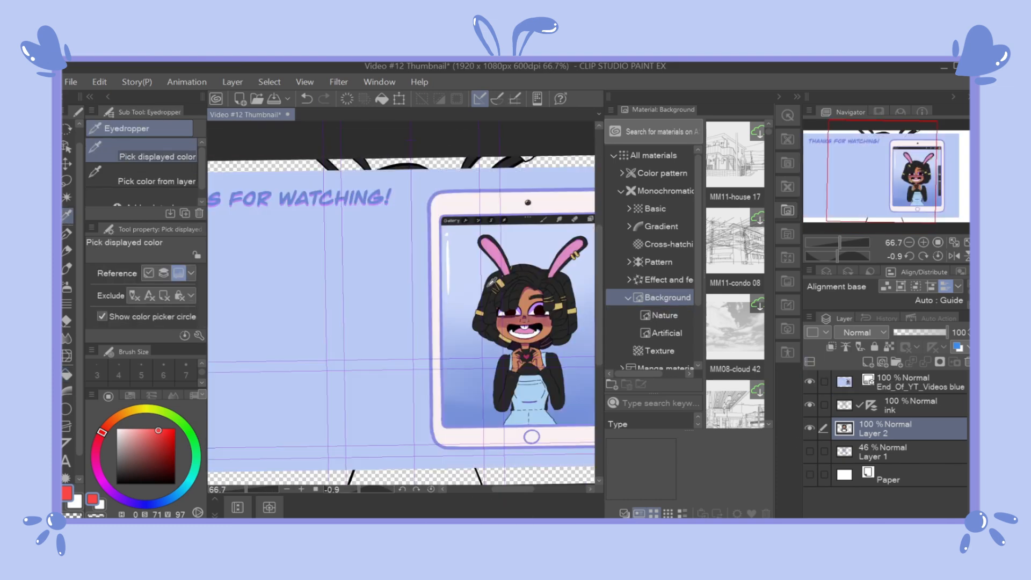
{"action": "left_click", "coordinate": [534, 382]}
{"action": "left_click", "coordinate": [809, 381]}
Step: Fill the overall straps, bib and skirt with light blue on Layer 2
{"action": "key", "text": "g"}
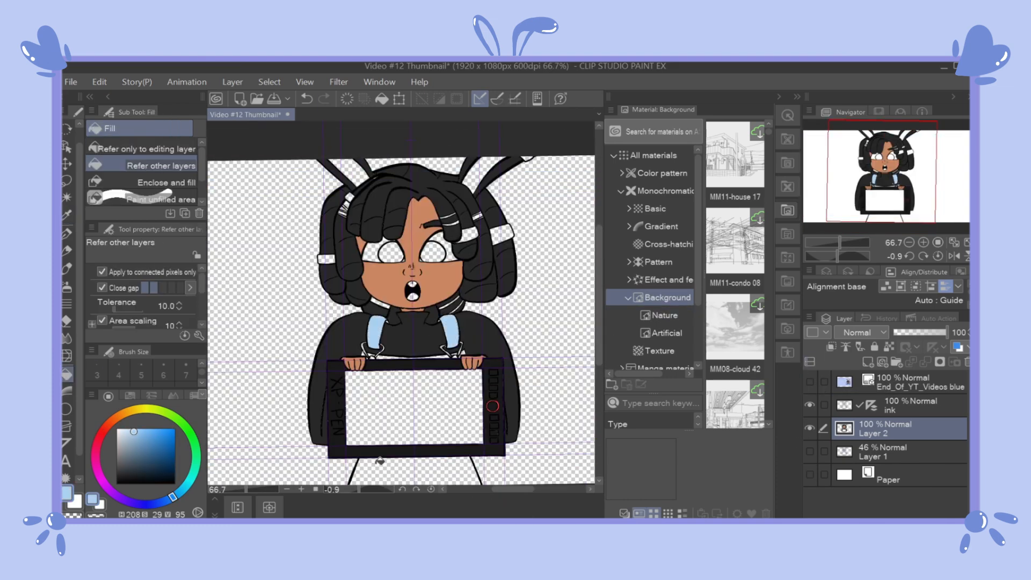
{"action": "scroll", "coordinate": [402, 300], "scroll_direction": "up", "scroll_amount": 2}
{"action": "scroll", "coordinate": [551, 328], "scroll_direction": "up", "scroll_amount": 10}
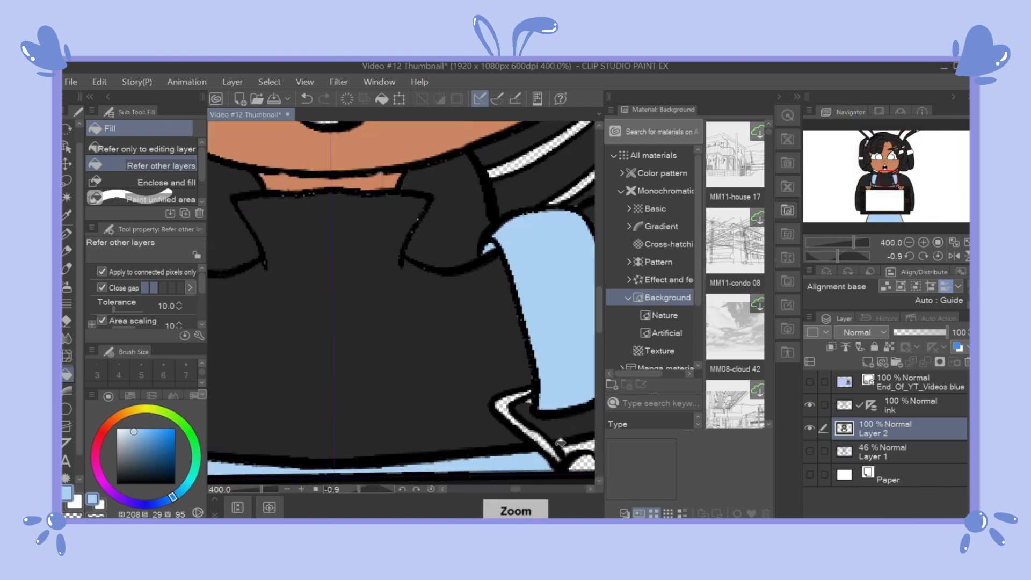
{"action": "scroll", "coordinate": [467, 363], "scroll_direction": "down", "scroll_amount": 9}
Step: Sample pink from the rabbit ear on the reference layer, showing it only while sampling
{"action": "left_click_drag", "start_coordinate": [599, 329], "coordinate": [599, 250]}
{"action": "left_click_drag", "start_coordinate": [500, 489], "coordinate": [526, 487]}
{"action": "left_click", "coordinate": [809, 381]}
{"action": "left_click_drag", "start_coordinate": [599, 263], "coordinate": [599, 292]}
{"action": "left_click", "coordinate": [66, 215]}
{"action": "left_click", "coordinate": [353, 188]}
{"action": "left_click", "coordinate": [809, 382]}
{"action": "left_click_drag", "start_coordinate": [526, 488], "coordinate": [512, 486]}
Step: Fill the tongue and both inner rabbit ears with pink
{"action": "left_click", "coordinate": [67, 374]}
{"action": "left_click", "coordinate": [374, 401]}
{"action": "left_click", "coordinate": [252, 131]}
{"action": "left_click", "coordinate": [522, 131]}
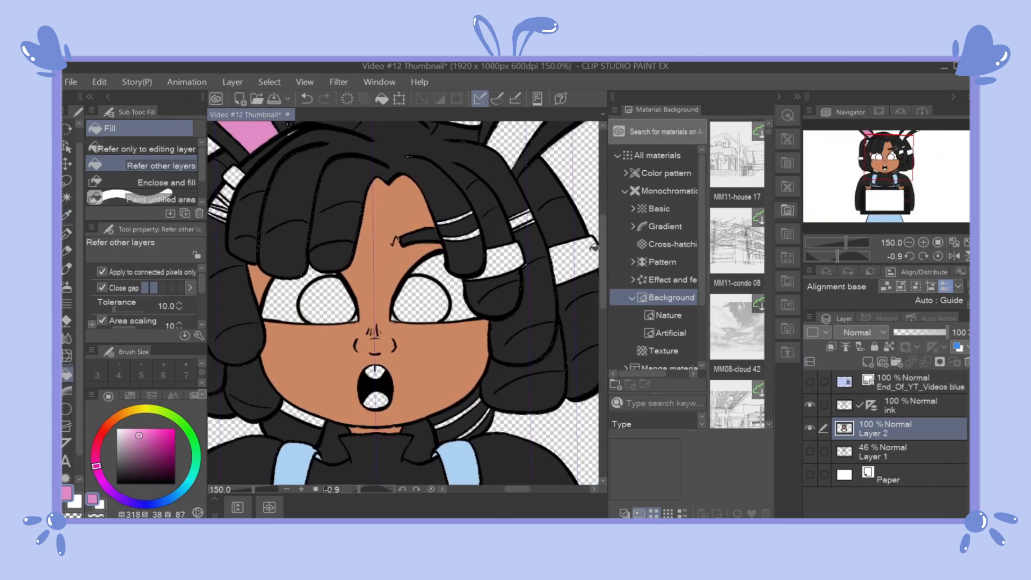
Step: Set the colour to white, and fill the teeth and the whites of the eyes
{"action": "scroll", "coordinate": [588, 251], "scroll_direction": "down", "scroll_amount": 2}
{"action": "left_click", "coordinate": [117, 429]}
{"action": "left_click", "coordinate": [452, 272]}
{"action": "scroll", "coordinate": [471, 237], "scroll_direction": "up", "scroll_amount": 3}
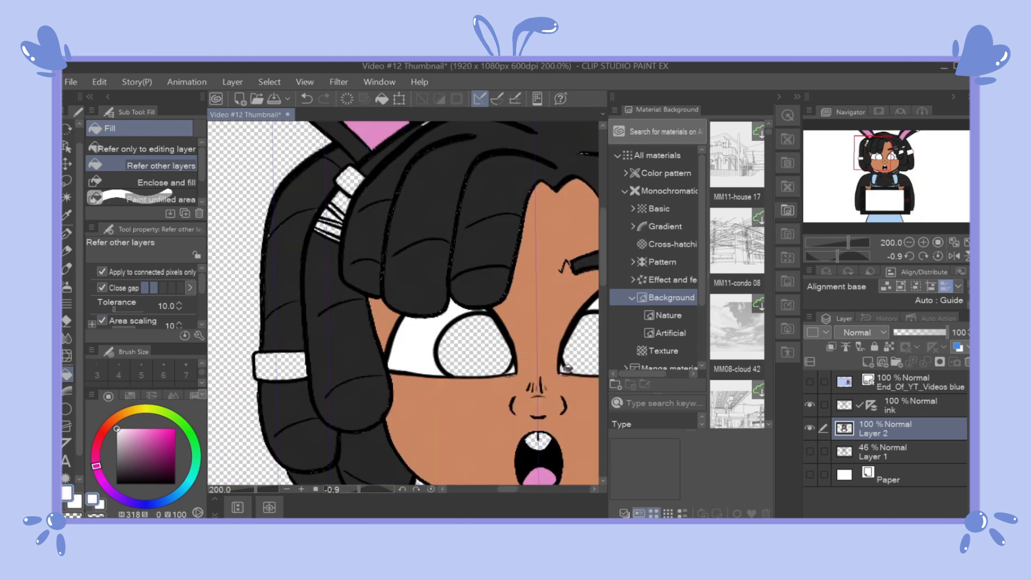
{"action": "scroll", "coordinate": [515, 367], "scroll_direction": "down", "scroll_amount": 3}
Step: Sample the dark brown eye colour from the reference layer and fill both irises with it
{"action": "left_click", "coordinate": [810, 383]}
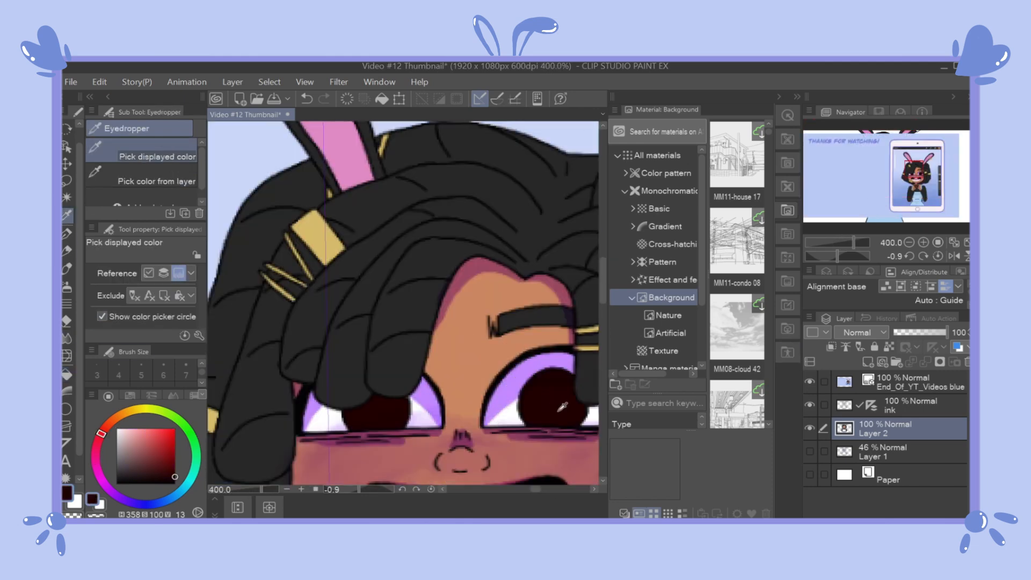
{"action": "scroll", "coordinate": [559, 412], "scroll_direction": "down", "scroll_amount": 6}
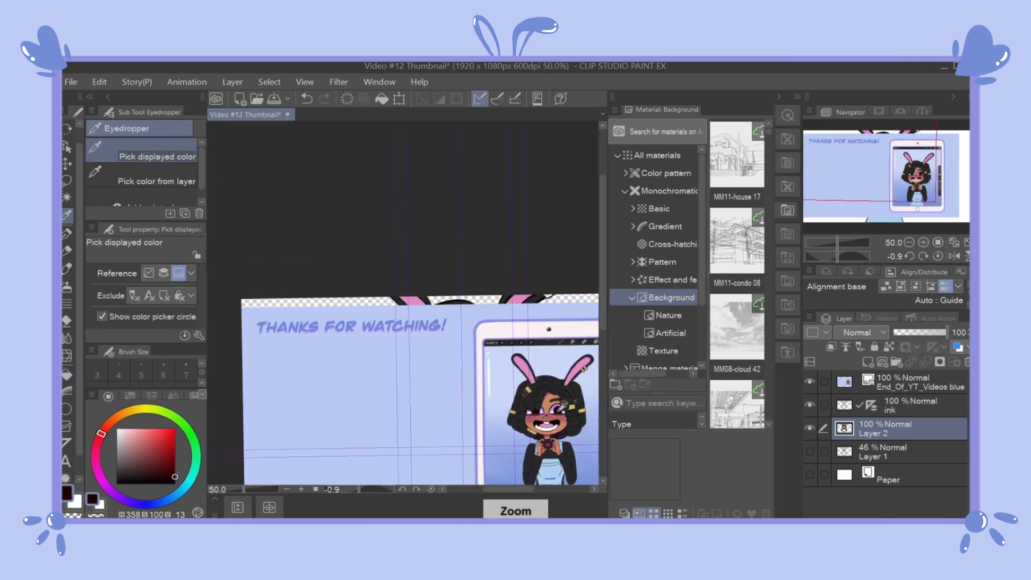
{"action": "left_click", "coordinate": [810, 382]}
{"action": "left_click", "coordinate": [67, 374]}
{"action": "left_click", "coordinate": [445, 368]}
{"action": "left_click", "coordinate": [477, 366]}
Step: Set the colour to white, and fill the hair clip and hair band on the left dreadlocks
{"action": "left_click", "coordinate": [117, 429]}
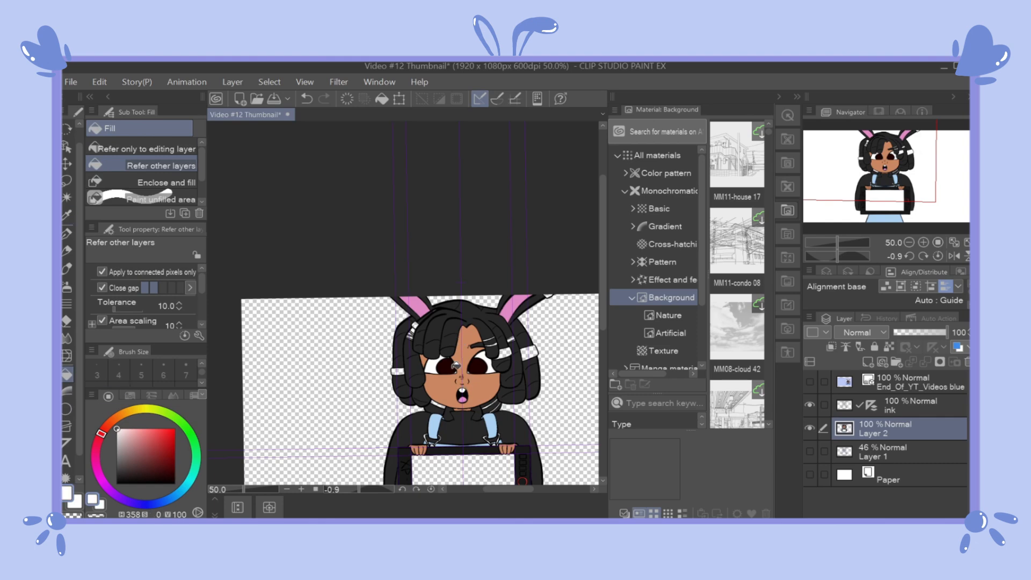
{"action": "left_click", "coordinate": [405, 328], "text": "alt"}
{"action": "scroll", "coordinate": [412, 317], "scroll_direction": "up", "scroll_amount": 4}
{"action": "left_click", "coordinate": [407, 392]}
{"action": "scroll", "coordinate": [311, 438], "scroll_direction": "down", "scroll_amount": 3}
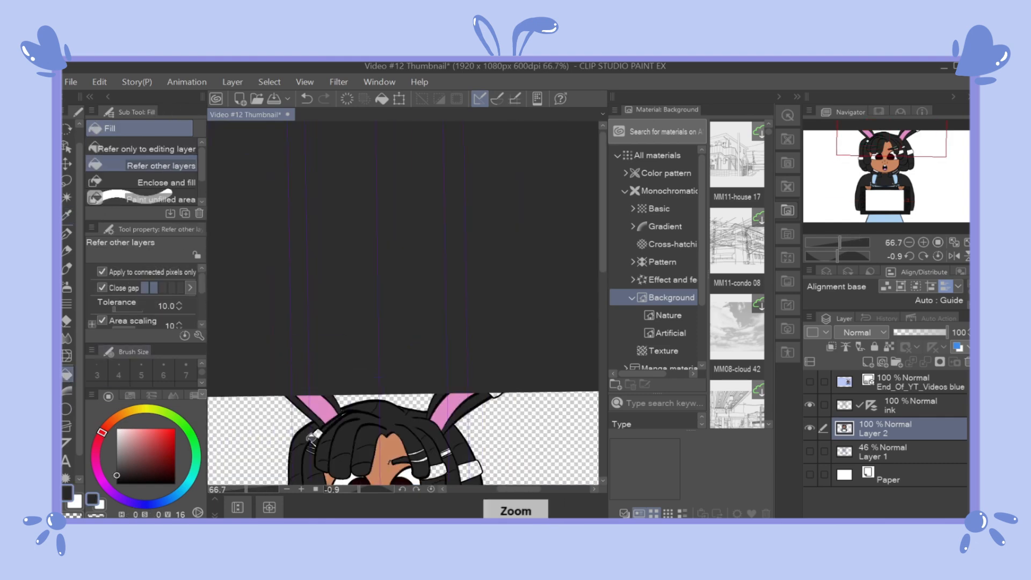
Step: Fill the drawing tablet's screen with black
{"action": "scroll", "coordinate": [419, 344], "scroll_direction": "up", "scroll_amount": 1}
{"action": "left_click_drag", "start_coordinate": [602, 215], "coordinate": [602, 285]}
{"action": "scroll", "coordinate": [537, 349], "scroll_direction": "down", "scroll_amount": 2}
{"action": "mouse_move", "coordinate": [505, 487]}
{"action": "left_mouse_down"}
{"action": "mouse_move", "coordinate": [522, 487]}
{"action": "mouse_move", "coordinate": [499, 487]}
{"action": "left_mouse_up"}
{"action": "left_click_drag", "start_coordinate": [603, 279], "coordinate": [603, 308]}
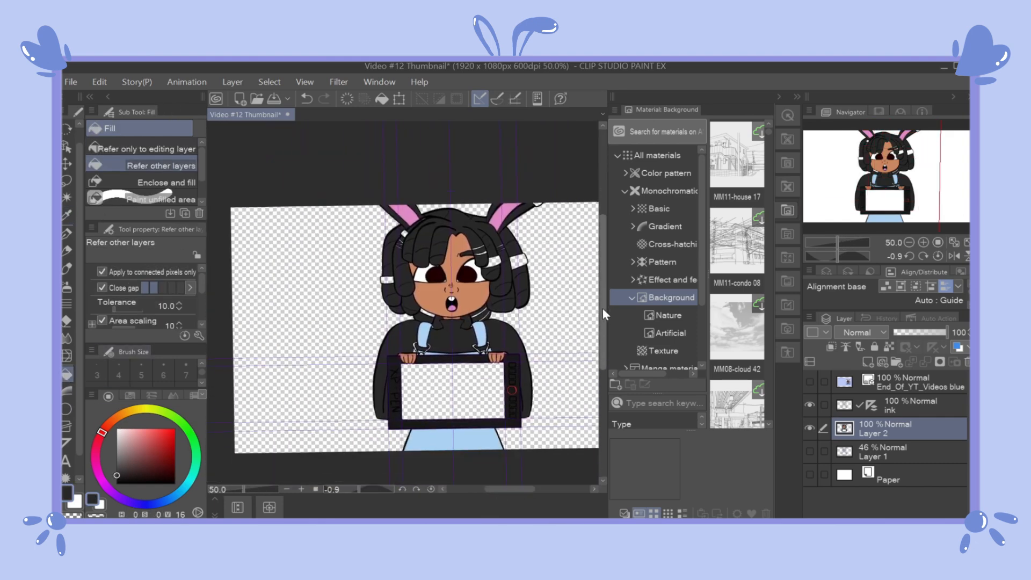
{"action": "left_click", "coordinate": [435, 373]}
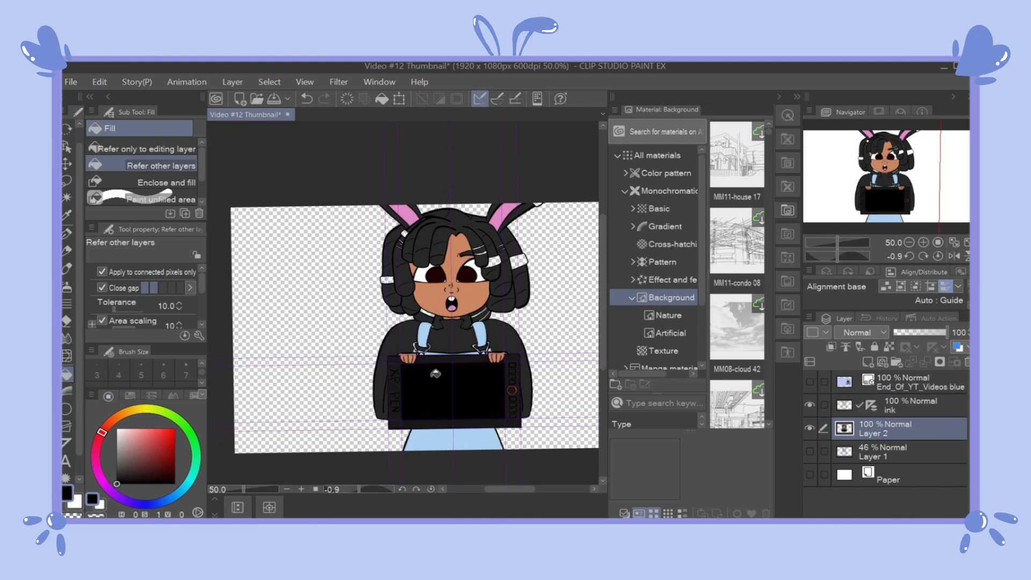
Step: Sample charcoal (H 0, S 0, V 16) from the reference layer, hide that layer and return to the Fill tool
{"action": "left_click", "coordinate": [810, 382]}
{"action": "left_click", "coordinate": [67, 215]}
{"action": "left_click", "coordinate": [559, 318]}
{"action": "left_click", "coordinate": [810, 381]}
{"action": "left_click", "coordinate": [67, 374]}
{"action": "scroll", "coordinate": [387, 245], "scroll_direction": "up", "scroll_amount": 3}
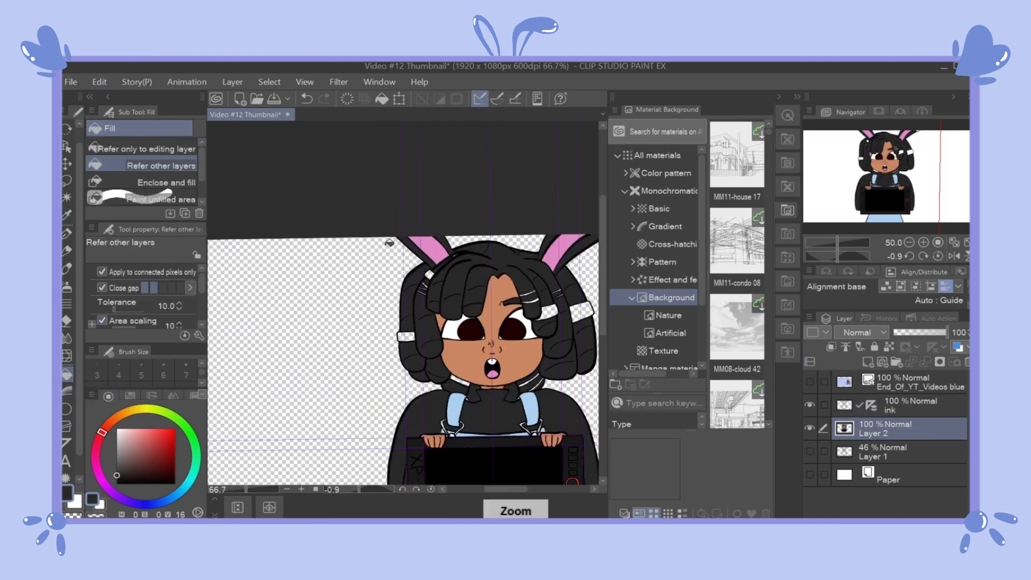
Step: Sample gold (H 45, S 50, V 84) from the reference layer's hair accessories, hide that layer and return to the Fill tool
{"action": "left_click", "coordinate": [427, 343]}
{"action": "key", "text": "ctrl+z"}
{"action": "left_click", "coordinate": [809, 382]}
{"action": "left_click_drag", "start_coordinate": [500, 488], "coordinate": [524, 488]}
{"action": "left_click", "coordinate": [67, 215]}
{"action": "left_click", "coordinate": [342, 464]}
{"action": "left_click", "coordinate": [809, 382]}
{"action": "left_click", "coordinate": [67, 374]}
Step: Fill the wide hair cuff and thin bands on the dreadlocks to the right of the face with gold
{"action": "left_click", "coordinate": [464, 289]}
{"action": "left_click", "coordinate": [396, 286]}
{"action": "left_click", "coordinate": [361, 263]}
{"action": "left_click", "coordinate": [359, 245]}
{"action": "scroll", "coordinate": [363, 238], "scroll_direction": "up", "scroll_amount": 3}
{"action": "left_click", "coordinate": [509, 244]}
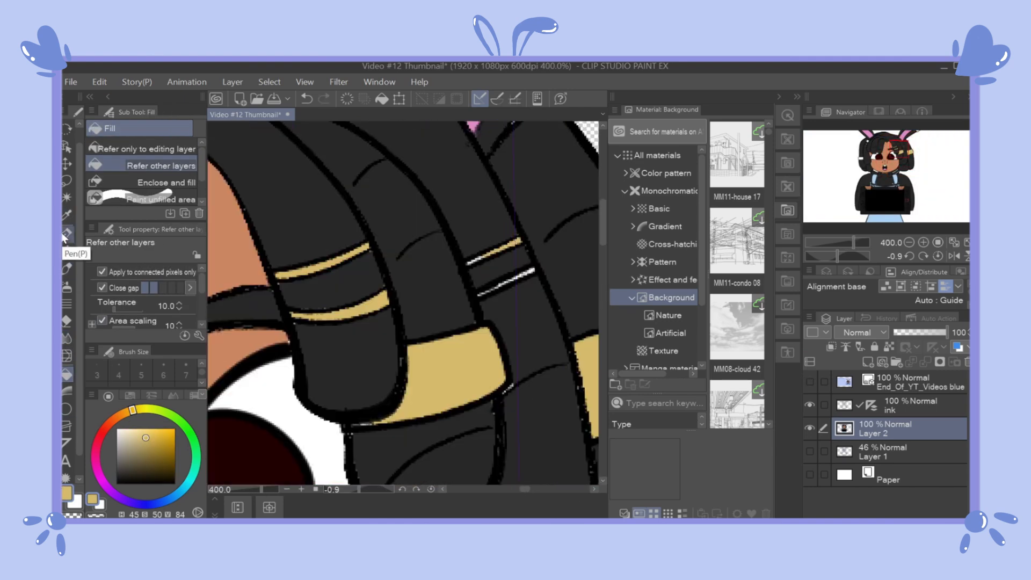
{"action": "left_click", "coordinate": [67, 234]}
Step: Fill the hair cuff and thin bands on the dreadlocks to the left of the face with gold
{"action": "left_click_drag", "start_coordinate": [525, 489], "coordinate": [501, 489]}
{"action": "left_click", "coordinate": [66, 374]}
{"action": "left_click", "coordinate": [428, 153]}
{"action": "left_click", "coordinate": [411, 216]}
{"action": "left_click", "coordinate": [400, 266]}
{"action": "left_click", "coordinate": [67, 234]}
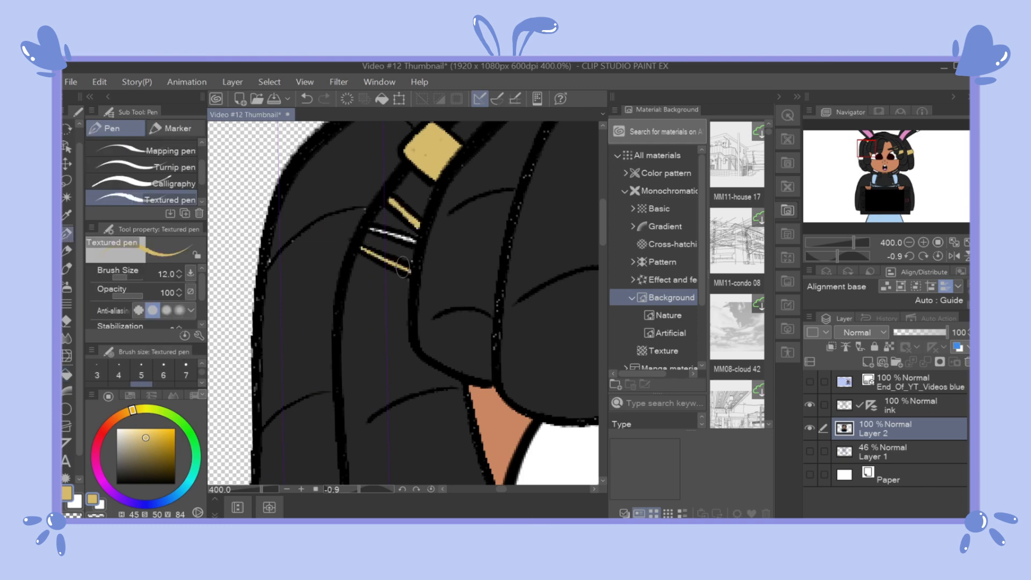
{"action": "scroll", "coordinate": [382, 245], "scroll_direction": "down", "scroll_amount": 3}
Step: Fill the gold bands at the dreadlock ends beside the neck
{"action": "left_click", "coordinate": [66, 374]}
{"action": "left_click_drag", "start_coordinate": [500, 489], "coordinate": [508, 488]}
{"action": "left_click", "coordinate": [511, 441]}
{"action": "scroll", "coordinate": [513, 438], "scroll_direction": "down", "scroll_amount": 2}
Step: Fill the metal clasps on both overall straps with gold
{"action": "left_click_drag", "start_coordinate": [603, 247], "coordinate": [602, 299]}
{"action": "scroll", "coordinate": [410, 350], "scroll_direction": "up", "scroll_amount": 5}
{"action": "left_click", "coordinate": [529, 406]}
{"action": "left_click", "coordinate": [485, 442]}
{"action": "left_click_drag", "start_coordinate": [506, 488], "coordinate": [519, 488]}
{"action": "left_click", "coordinate": [477, 411]}
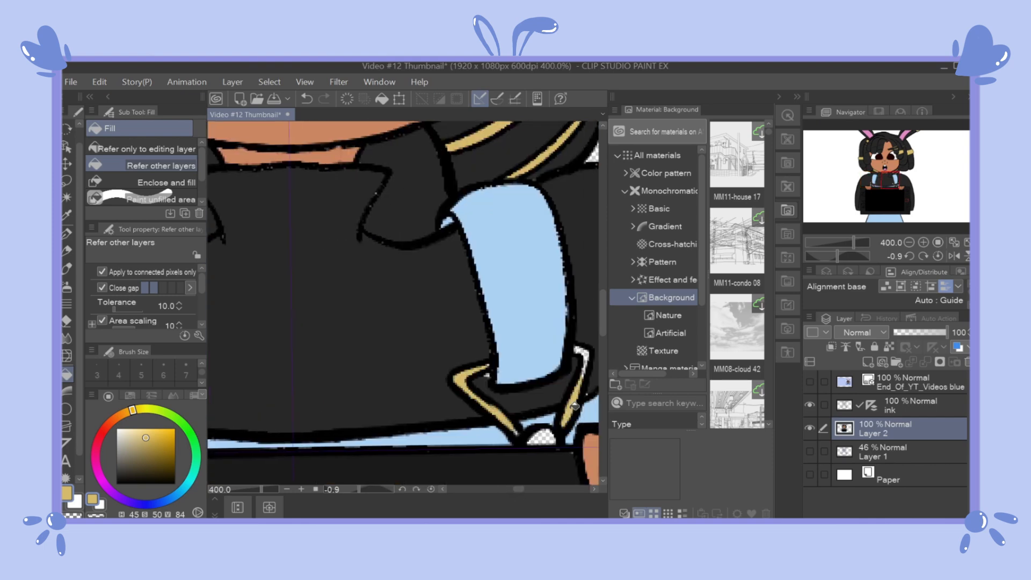
{"action": "left_click", "coordinate": [542, 440]}
{"action": "left_click", "coordinate": [574, 403]}
{"action": "left_click_drag", "start_coordinate": [602, 311], "coordinate": [601, 330]}
{"action": "key", "text": "ctrl+0"}
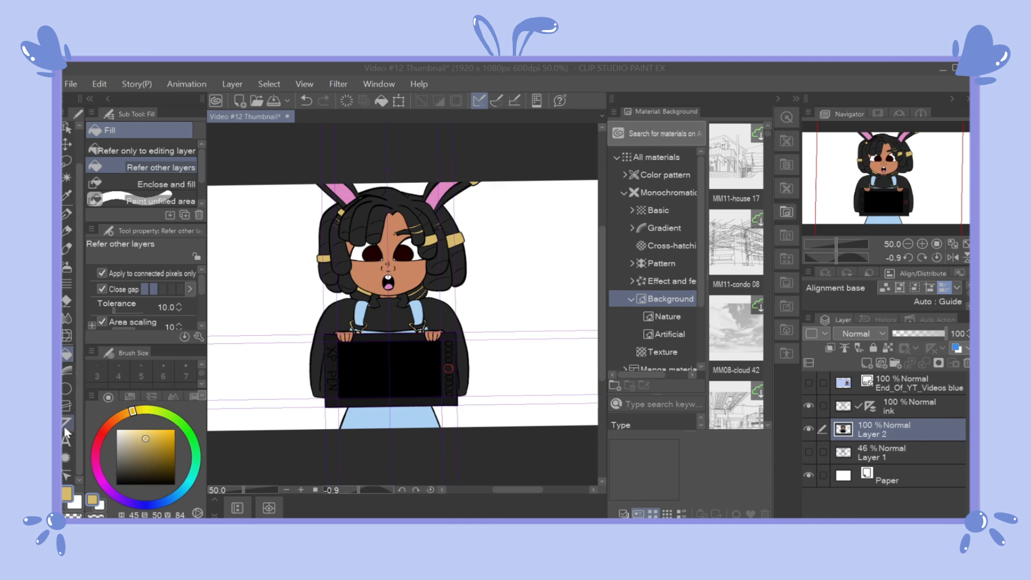
Step: Check the flat colours with the ink layer off and on, and choose the Adjust line width tool with Thicken 10.0
{"action": "left_click", "coordinate": [67, 475]}
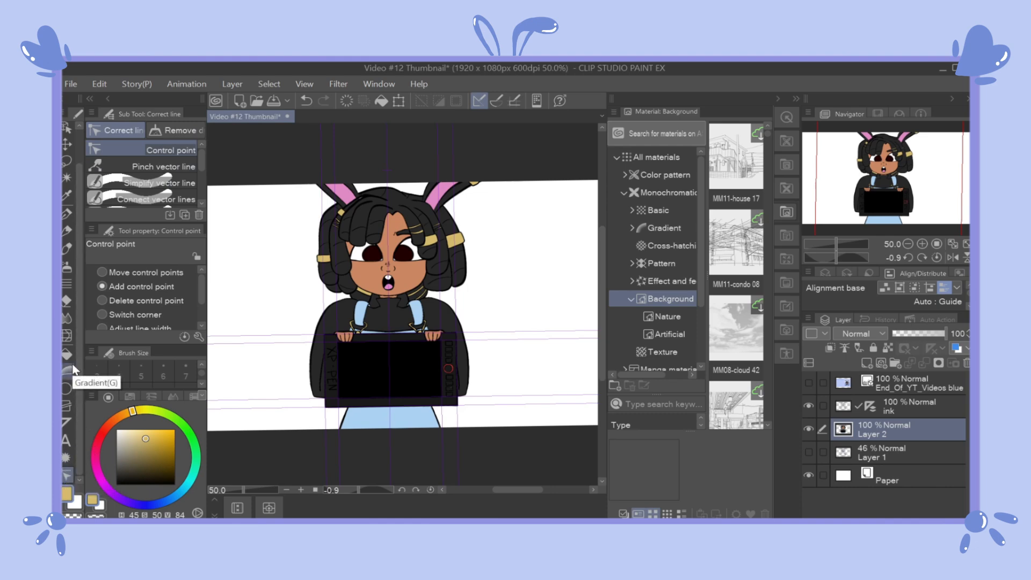
{"action": "left_click", "coordinate": [808, 406]}
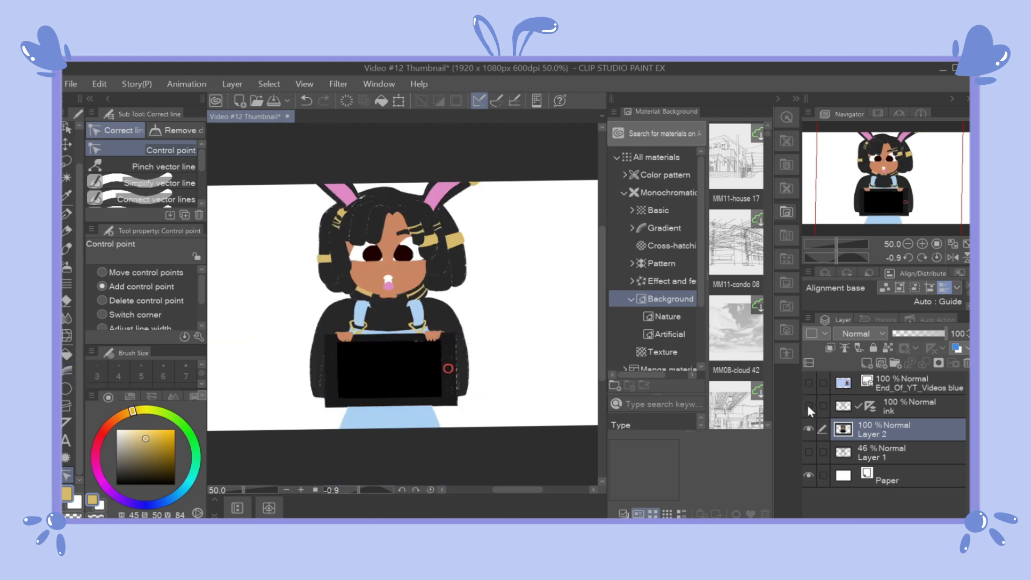
{"action": "left_click", "coordinate": [808, 406]}
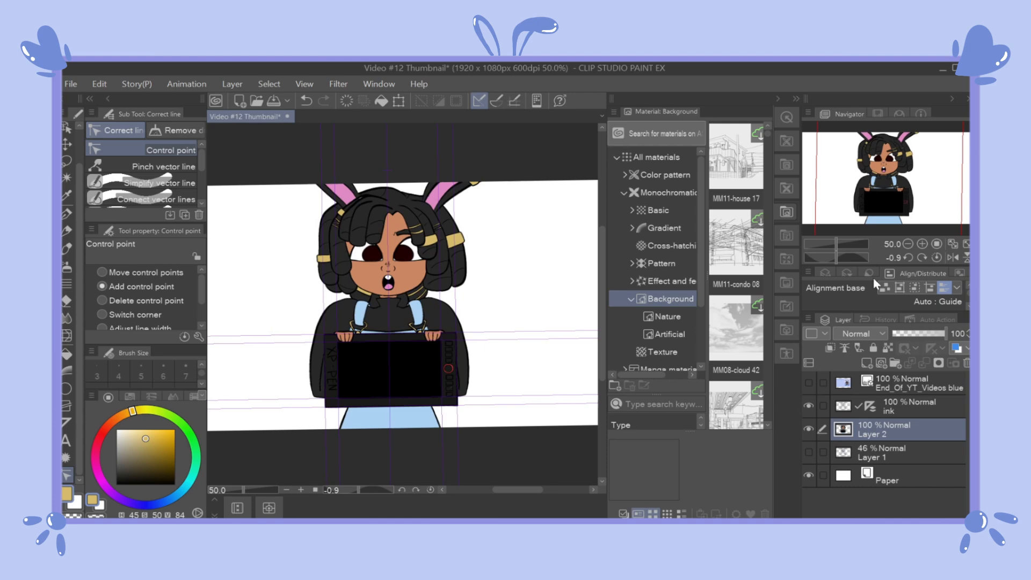
{"action": "scroll", "coordinate": [139, 169], "scroll_direction": "down", "scroll_amount": 3}
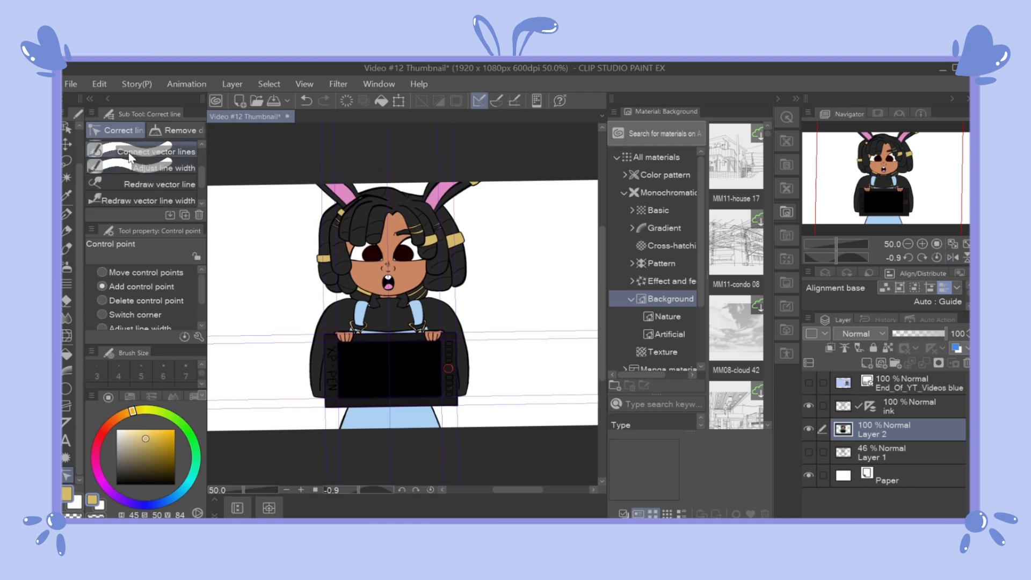
{"action": "left_click", "coordinate": [124, 167]}
{"action": "left_click_drag", "start_coordinate": [129, 280], "coordinate": [150, 275]}
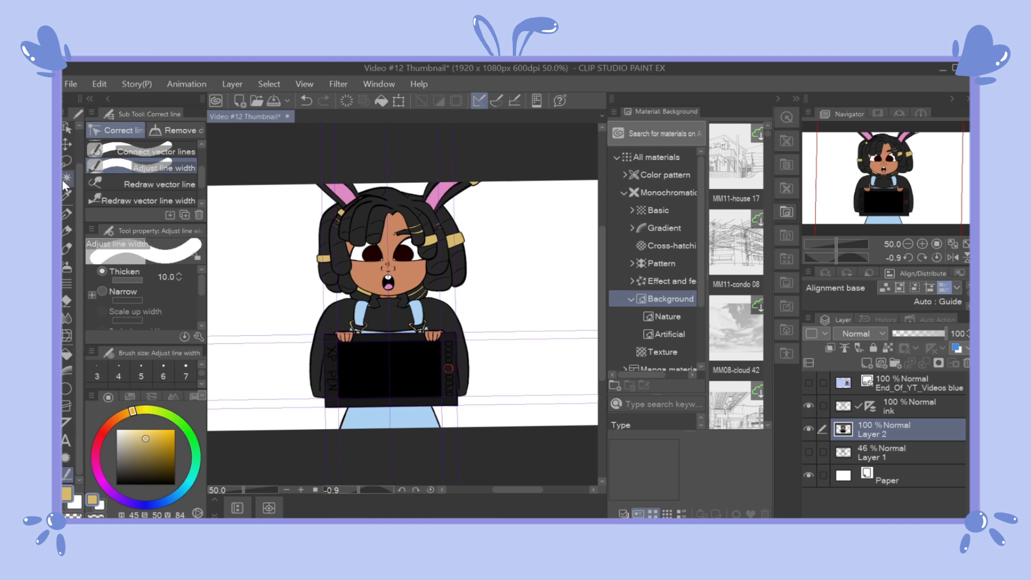
Step: Auto select the empty background on both sides of the character, hide the paper layer and invert the selection
{"action": "left_click", "coordinate": [64, 179]}
{"action": "scroll", "coordinate": [92, 168], "scroll_direction": "down", "scroll_amount": 1}
{"action": "left_click", "coordinate": [265, 258]}
{"action": "left_click", "coordinate": [153, 275]}
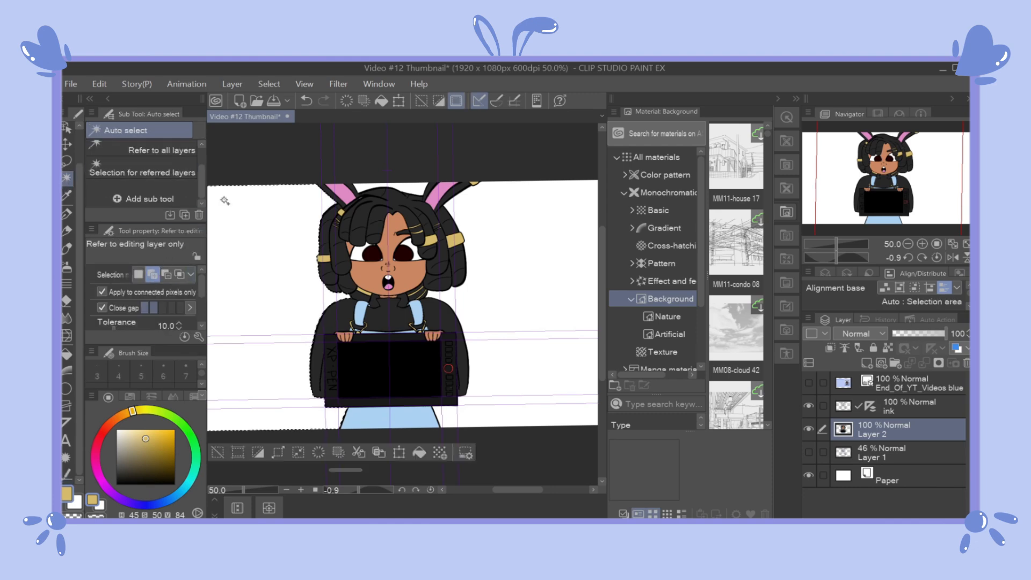
{"action": "left_click", "coordinate": [520, 270]}
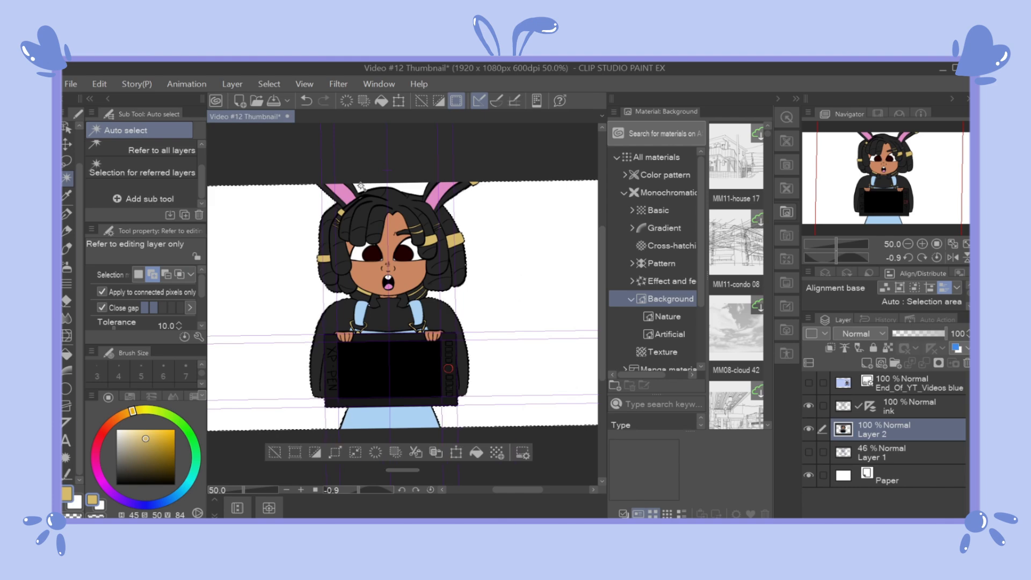
{"action": "key", "text": "Delete"}
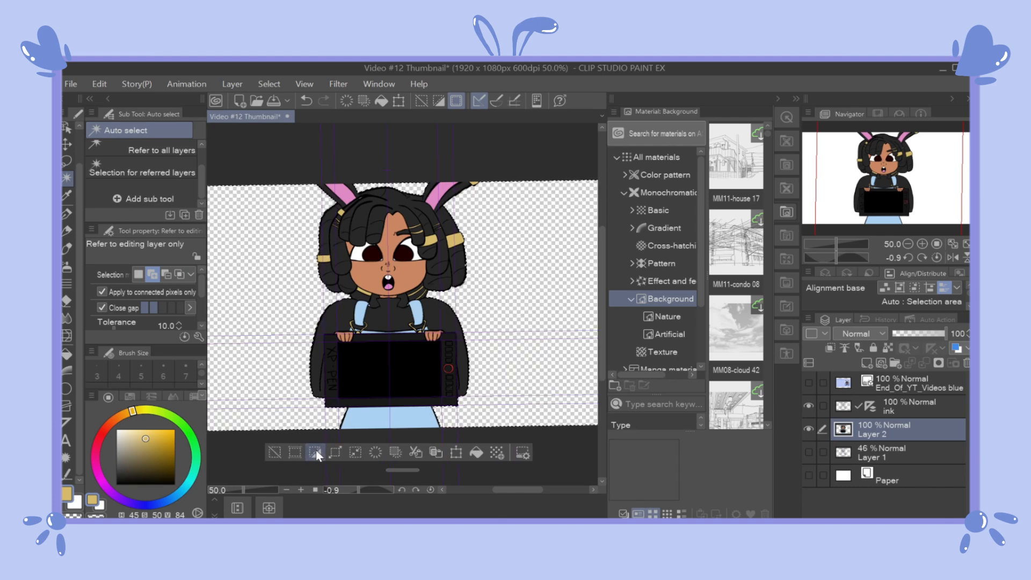
Step: Shrink the selected area by 2 px
{"action": "key", "text": "b"}
{"action": "left_click", "coordinate": [350, 449]}
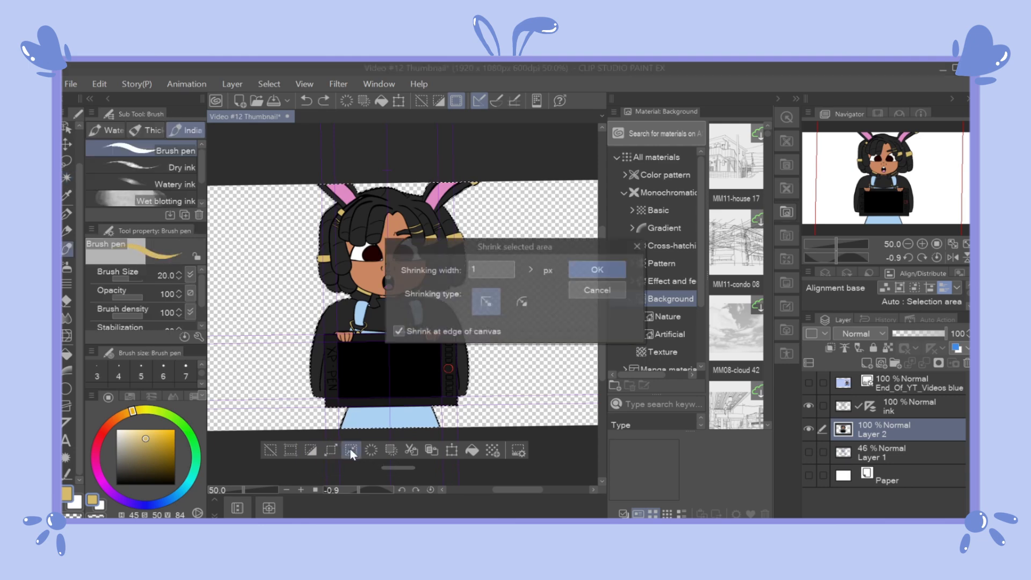
{"action": "type", "text": "2"}
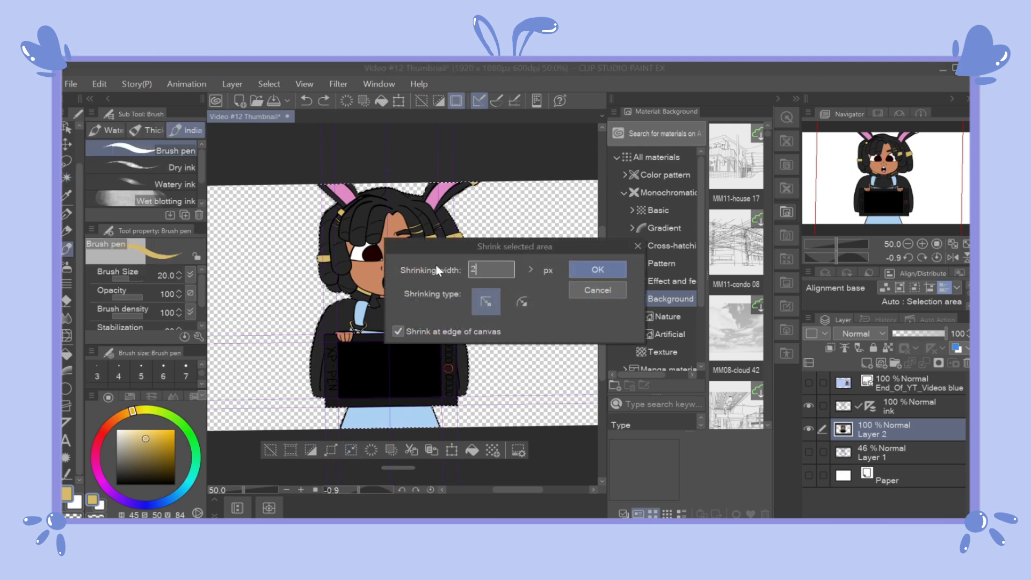
{"action": "left_click", "coordinate": [590, 270]}
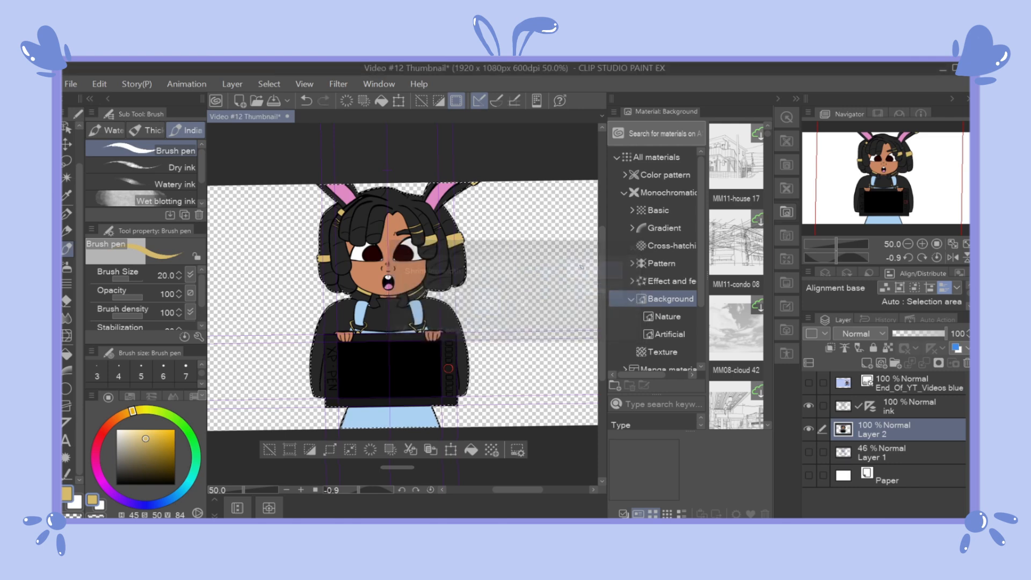
Step: Thicken the flat colours on Layer 2 inside the selection with Adjust line width at brush size 303.2, hiding the ink layer to check
{"action": "left_click", "coordinate": [67, 474]}
{"action": "scroll", "coordinate": [199, 314], "scroll_direction": "down", "scroll_amount": 4}
{"action": "left_click_drag", "start_coordinate": [131, 324], "coordinate": [137, 324]}
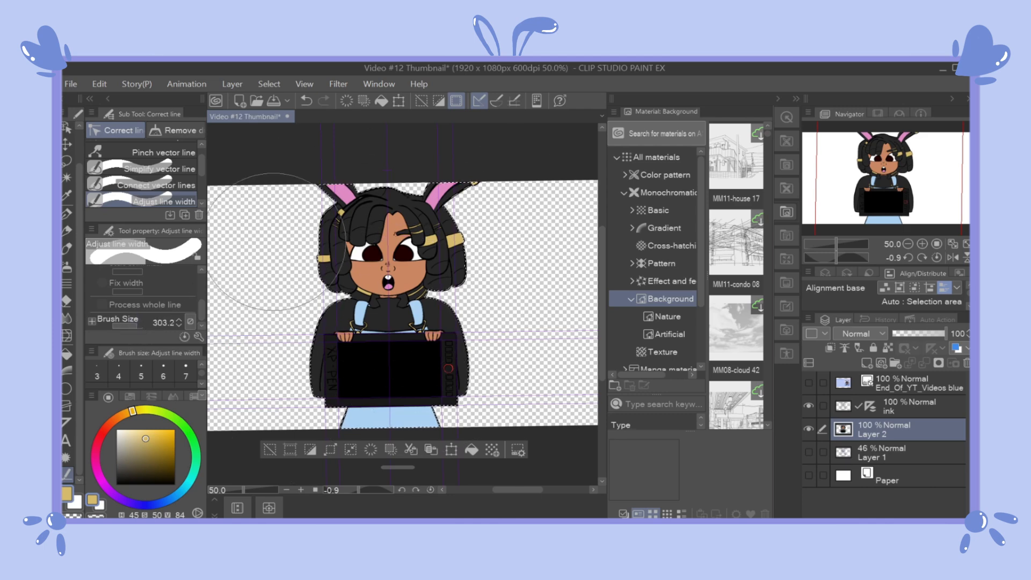
{"action": "left_click", "coordinate": [809, 406]}
{"action": "mouse_move", "coordinate": [281, 219]}
{"action": "left_mouse_down"}
{"action": "mouse_move", "coordinate": [265, 196]}
{"action": "mouse_move", "coordinate": [300, 217]}
{"action": "mouse_move", "coordinate": [456, 215]}
{"action": "left_mouse_up"}
{"action": "mouse_move", "coordinate": [311, 209]}
{"action": "left_mouse_down"}
{"action": "mouse_move", "coordinate": [326, 210]}
{"action": "mouse_move", "coordinate": [378, 320]}
{"action": "mouse_move", "coordinate": [449, 206]}
{"action": "left_mouse_up"}
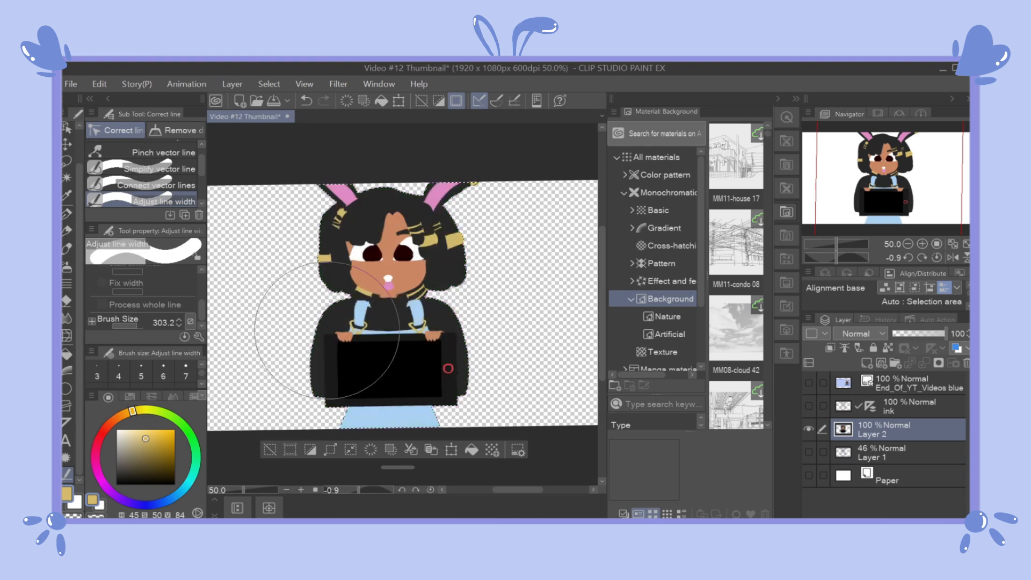
{"action": "left_click", "coordinate": [811, 405]}
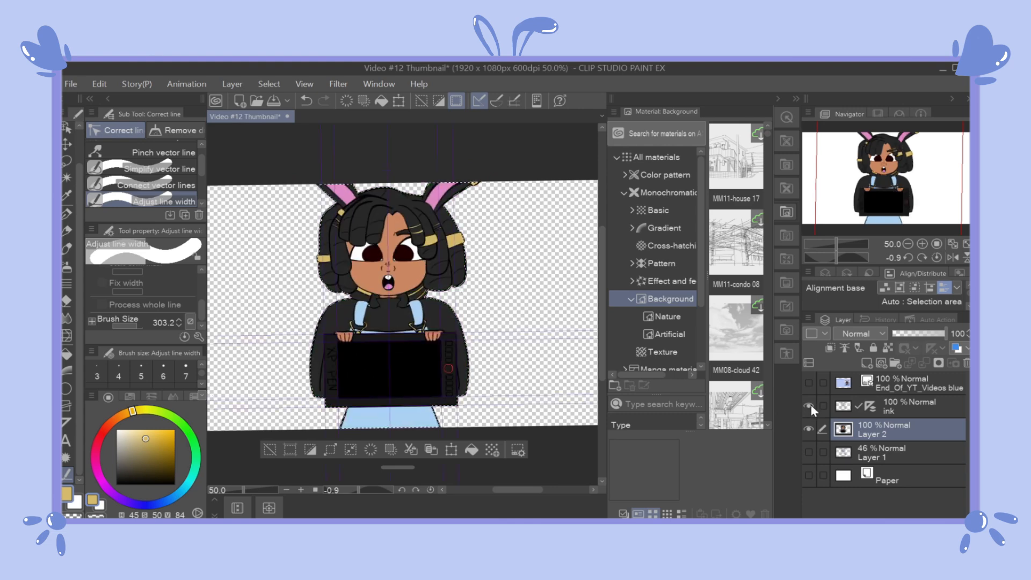
{"action": "mouse_move", "coordinate": [274, 156]}
{"action": "left_mouse_down"}
{"action": "mouse_move", "coordinate": [265, 215]}
{"action": "mouse_move", "coordinate": [305, 383]}
{"action": "mouse_move", "coordinate": [333, 391]}
{"action": "mouse_move", "coordinate": [499, 225]}
{"action": "left_mouse_up"}
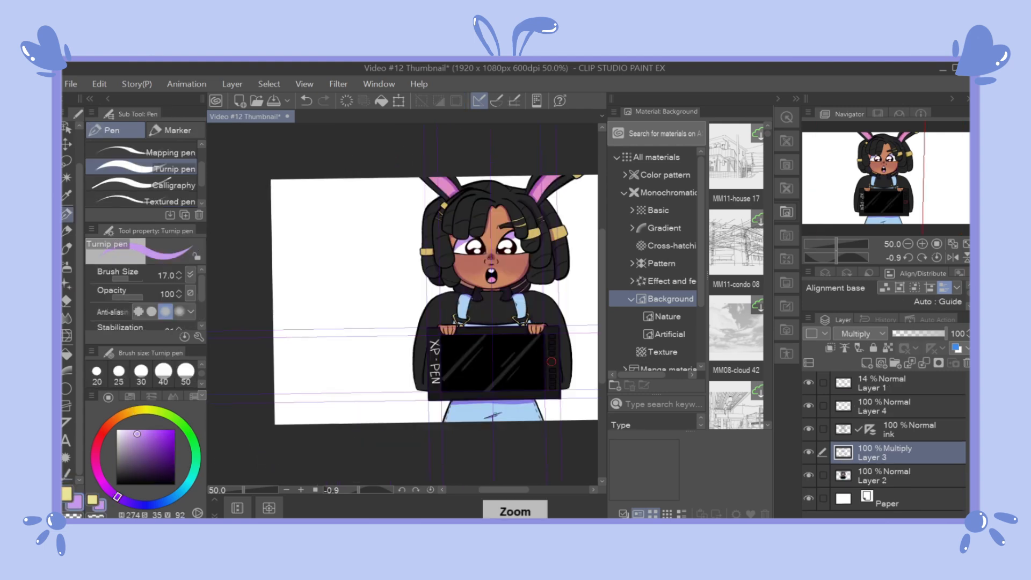
Step: Add a lilac shading touch to the overalls' lower edge on the Multiply layer and save the illustration
{"action": "key", "text": "ctrl+s"}
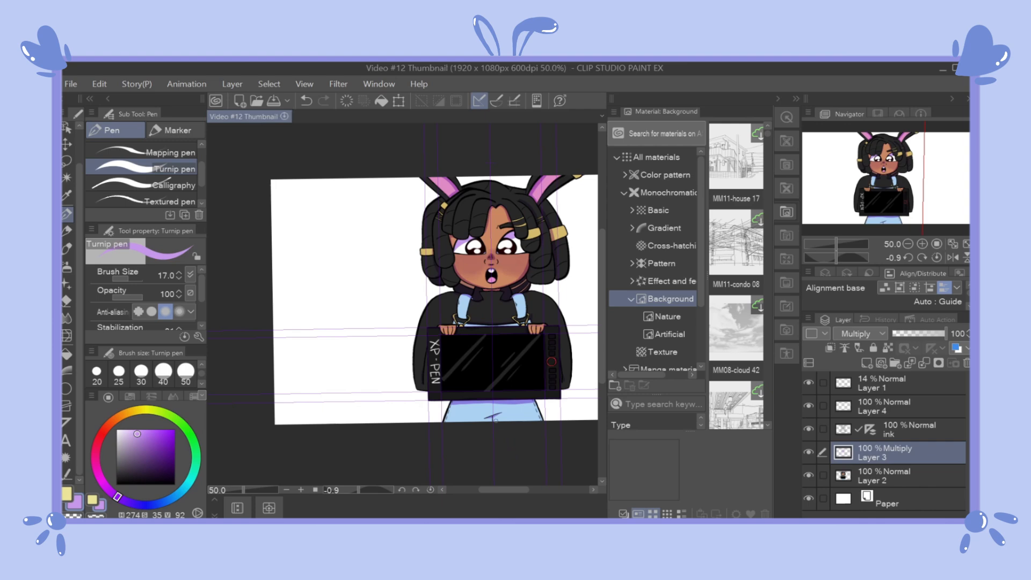
{"action": "left_click", "coordinate": [487, 422]}
{"action": "left_click_drag", "start_coordinate": [497, 487], "coordinate": [508, 489]}
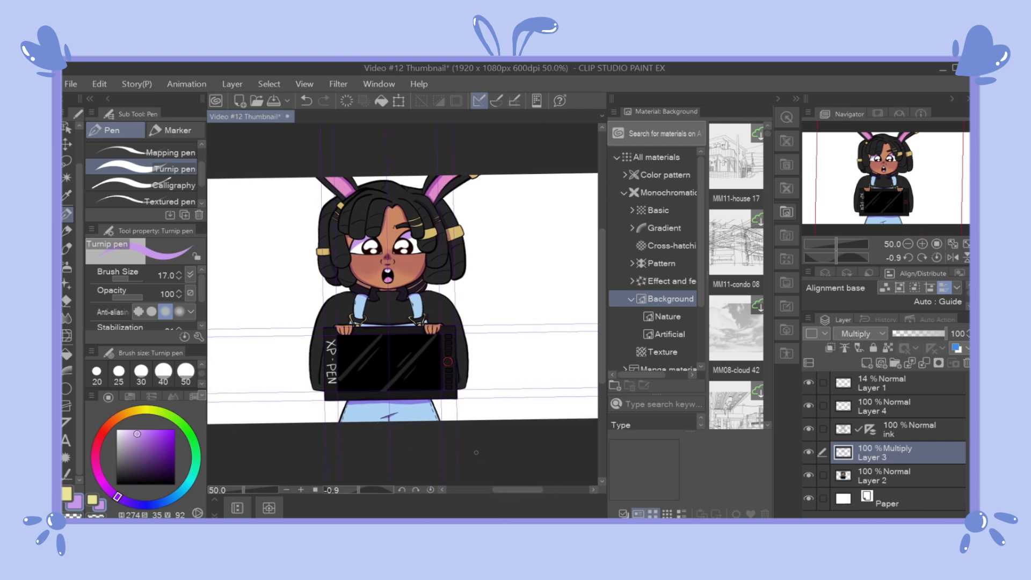
{"action": "key", "text": "ctrl+s"}
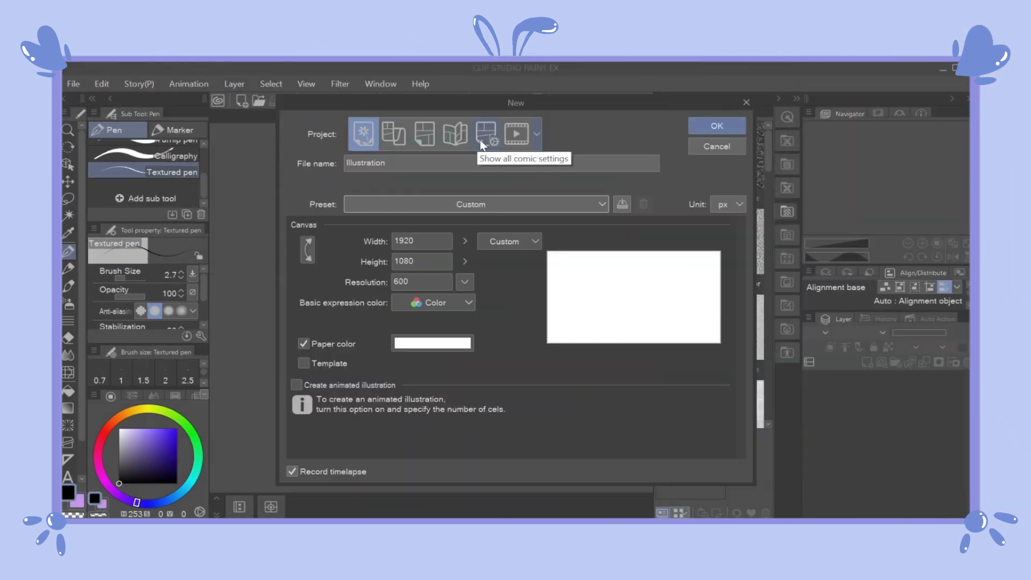
Step: Choose the project type that shows all comic settings for the new document
{"action": "left_click", "coordinate": [485, 137]}
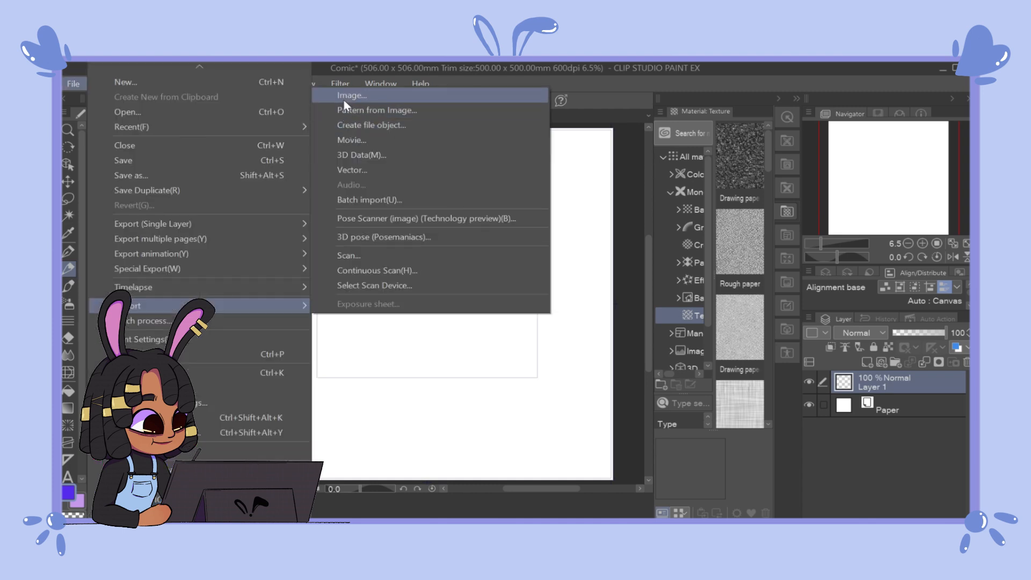
Step: Import the Chapter_5_Page_1 sketch image and scale it up to cover the comic page
{"action": "left_click", "coordinate": [342, 95]}
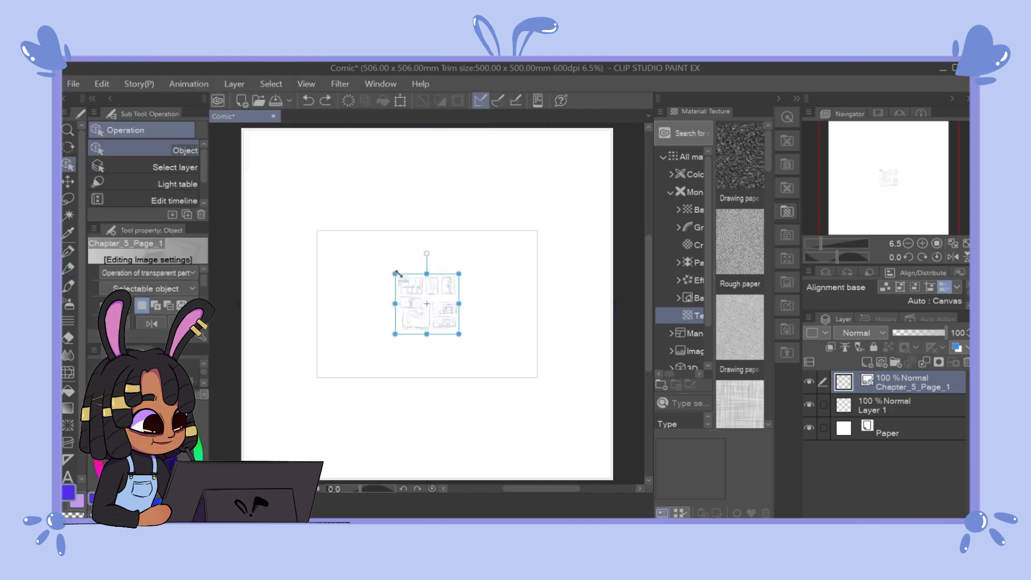
{"action": "left_click_drag", "start_coordinate": [398, 274], "coordinate": [242, 129]}
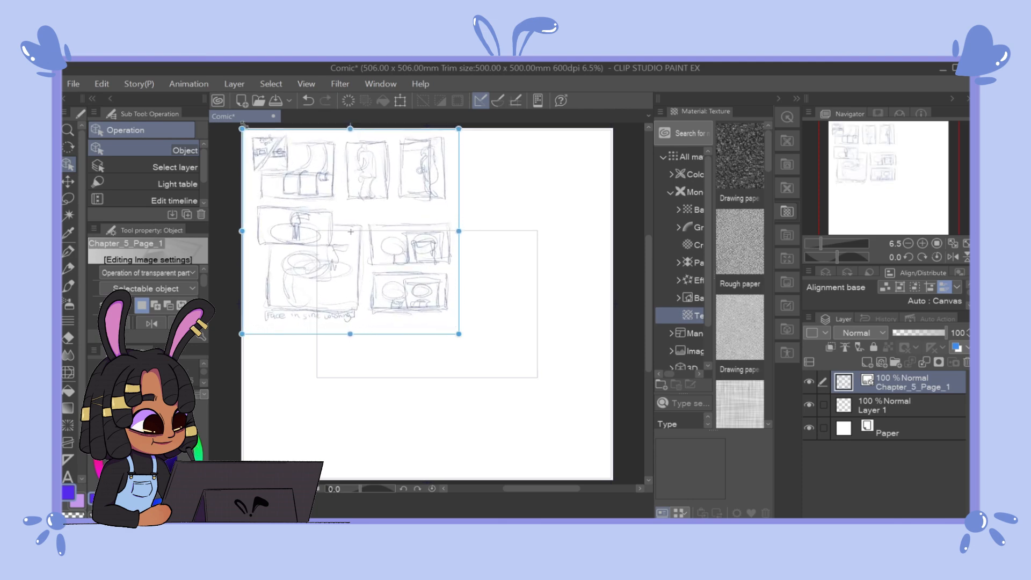
{"action": "left_click_drag", "start_coordinate": [242, 129], "coordinate": [240, 126]}
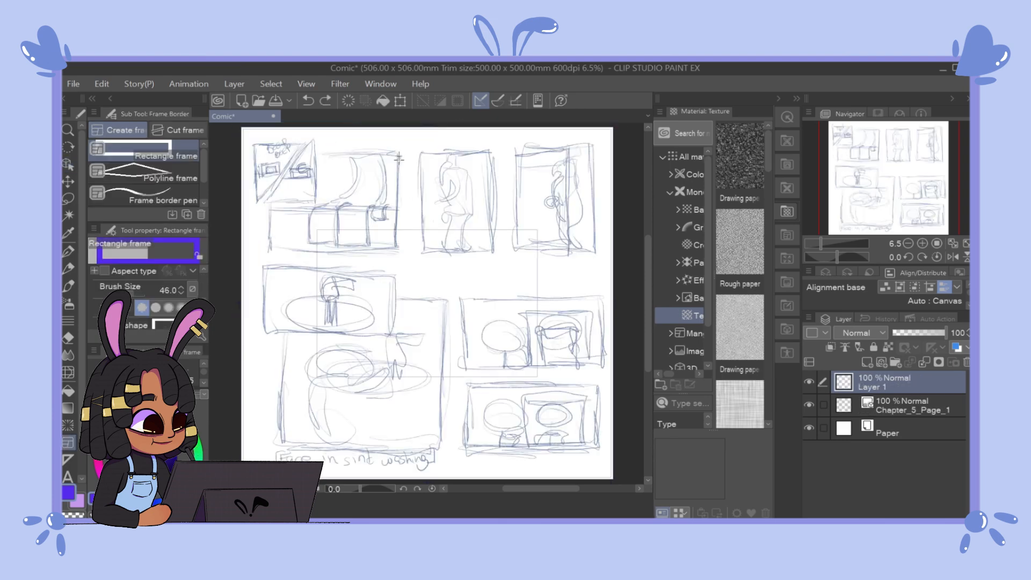
Step: Draw rectangle frames around the first sketched panel and the small inset panel overlapping its upper-left corner
{"action": "left_click_drag", "start_coordinate": [398, 153], "coordinate": [281, 247]}
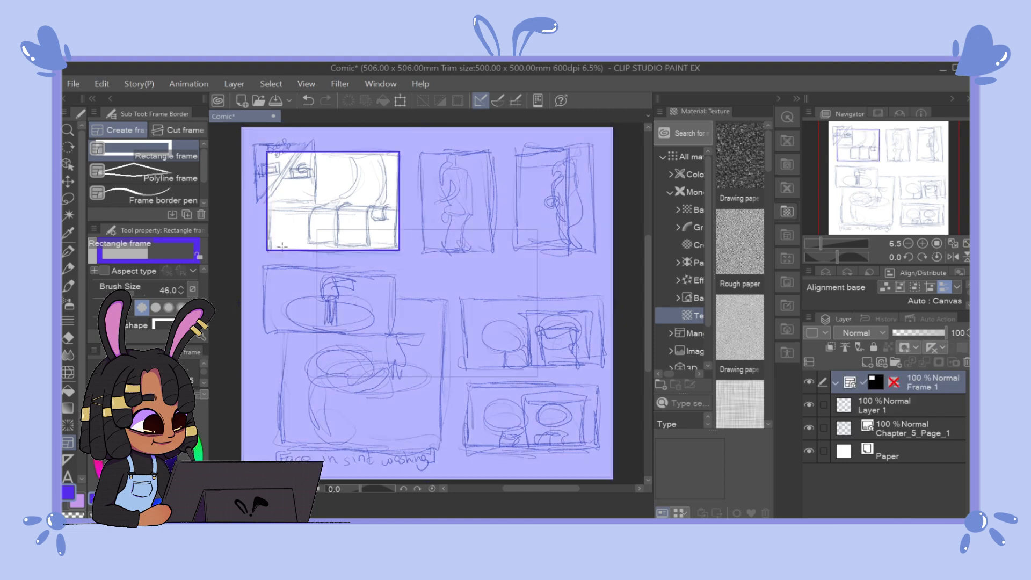
{"action": "left_click_drag", "start_coordinate": [315, 138], "coordinate": [252, 202]}
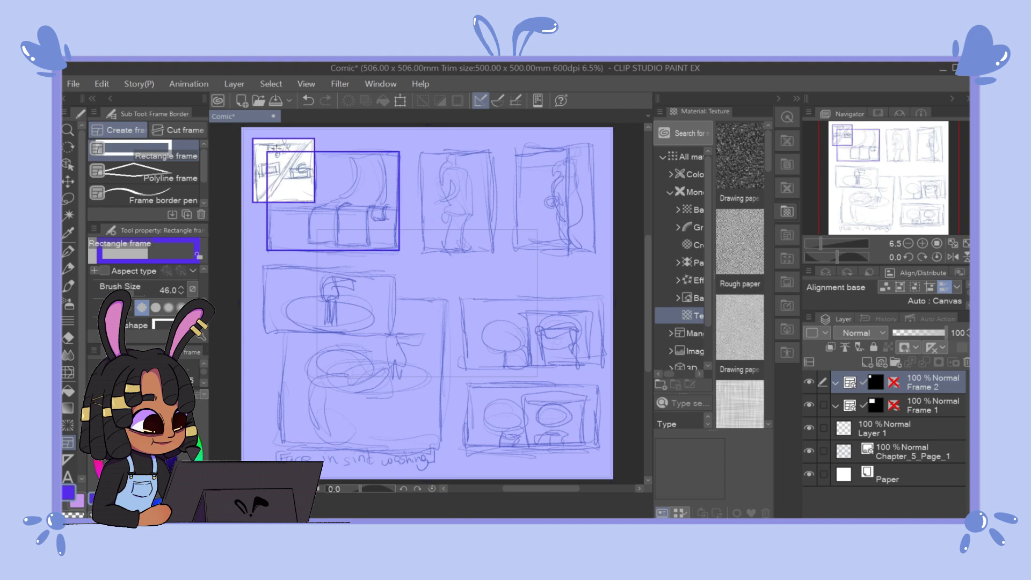
{"action": "left_click", "coordinate": [929, 408]}
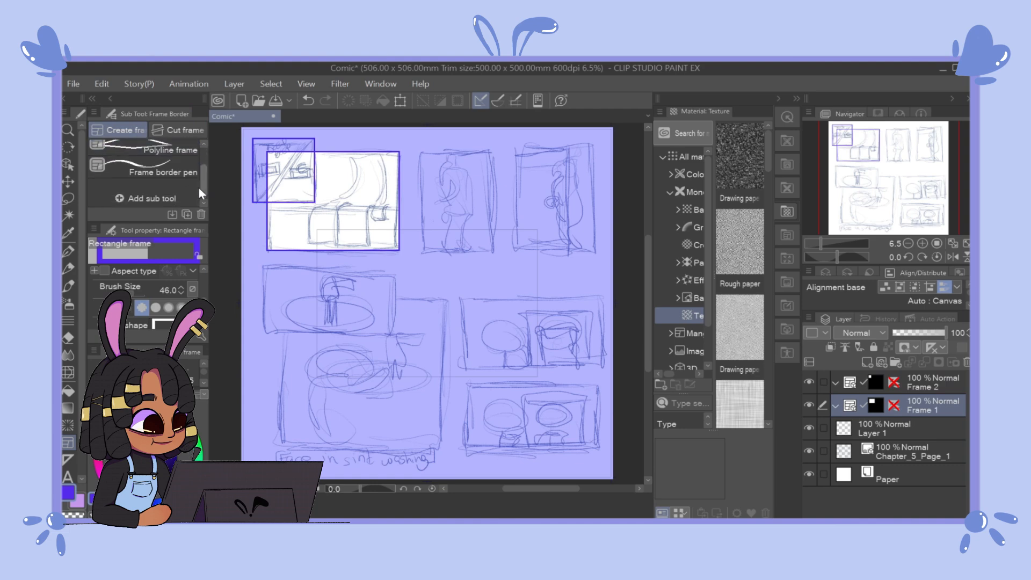
{"action": "left_click", "coordinate": [160, 126]}
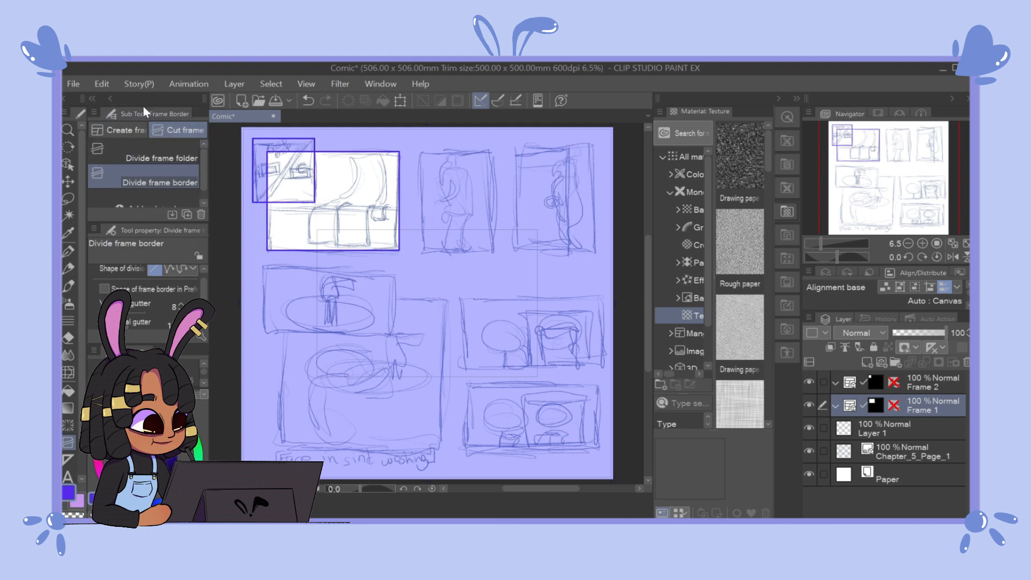
{"action": "left_click", "coordinate": [123, 130]}
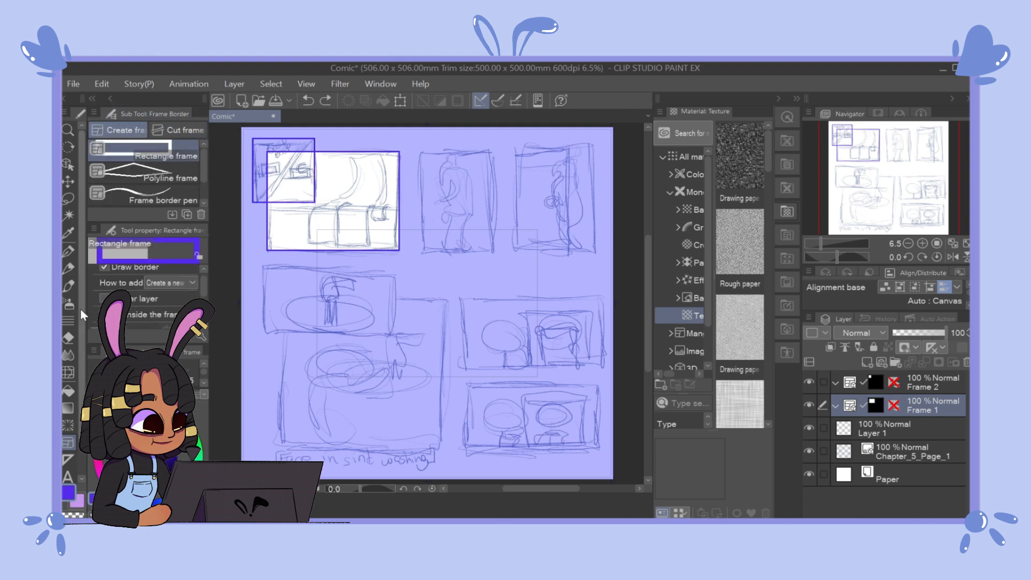
{"action": "left_click", "coordinate": [68, 337]}
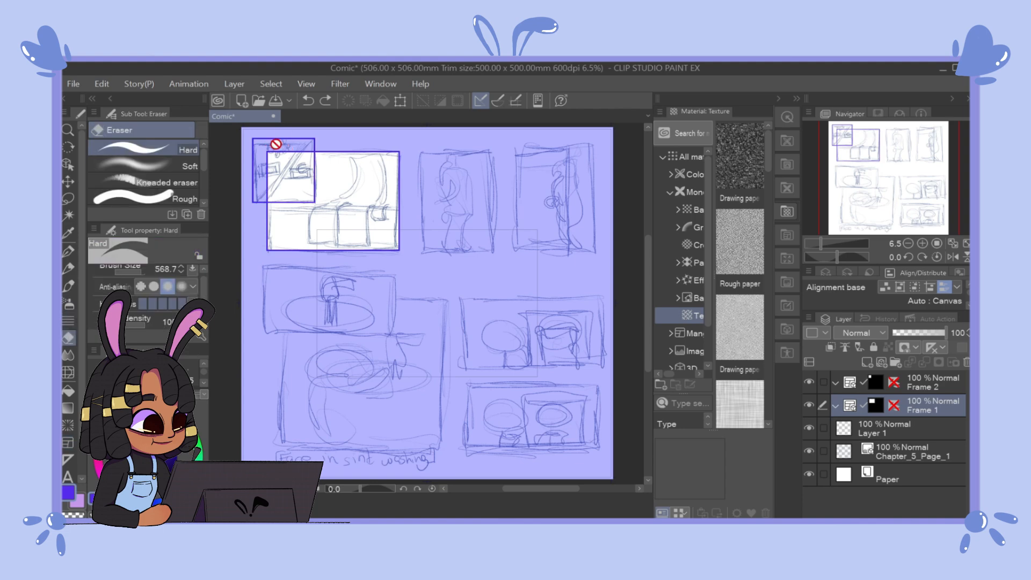
{"action": "left_click", "coordinate": [932, 382]}
{"action": "left_click", "coordinate": [69, 443]}
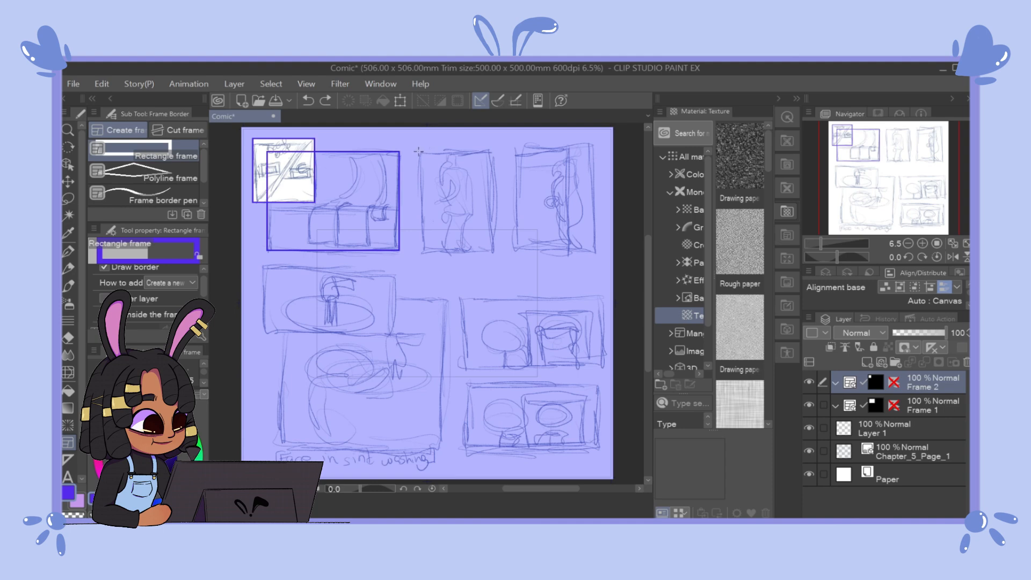
Step: Draw one rectangle frame across the two upper-right sketched panels and divide it vertically into two side-by-side frames
{"action": "mouse_move", "coordinate": [418, 154]}
{"action": "left_mouse_down"}
{"action": "mouse_move", "coordinate": [438, 218]}
{"action": "mouse_move", "coordinate": [493, 251]}
{"action": "left_mouse_up"}
{"action": "key", "text": "ctrl+z"}
{"action": "left_click_drag", "start_coordinate": [417, 150], "coordinate": [594, 251]}
{"action": "left_click", "coordinate": [179, 130]}
{"action": "key", "text": "ctrl+z"}
{"action": "key", "text": "ctrl+y"}
{"action": "left_click_drag", "start_coordinate": [504, 145], "coordinate": [505, 253]}
Step: Draw rectangle frames around the large lower-left sketched panel and the smaller panel overlapping its top
{"action": "left_click", "coordinate": [119, 127]}
{"action": "left_click_drag", "start_coordinate": [442, 298], "coordinate": [280, 451]}
{"action": "left_click_drag", "start_coordinate": [400, 272], "coordinate": [266, 333]}
Step: Draw one rectangle frame around the two lower-right sketched panels and divide it horizontally into two stacked frames
{"action": "mouse_move", "coordinate": [460, 298]}
{"action": "left_mouse_down"}
{"action": "mouse_move", "coordinate": [466, 377]}
{"action": "mouse_move", "coordinate": [602, 453]}
{"action": "left_mouse_up"}
{"action": "left_click", "coordinate": [178, 130]}
{"action": "left_click_drag", "start_coordinate": [457, 371], "coordinate": [606, 369]}
{"action": "key", "text": "ctrl+z"}
{"action": "key", "text": "ctrl+z"}
{"action": "left_click_drag", "start_coordinate": [456, 372], "coordinate": [605, 376]}
Step: Divide the small inset frame diagonally from its upper-right to its lower-left corner
{"action": "key", "text": "ctrl+z"}
{"action": "left_click_drag", "start_coordinate": [456, 374], "coordinate": [605, 374]}
{"action": "scroll", "coordinate": [885, 445], "scroll_direction": "down", "scroll_amount": 1}
{"action": "key", "text": "ctrl+z"}
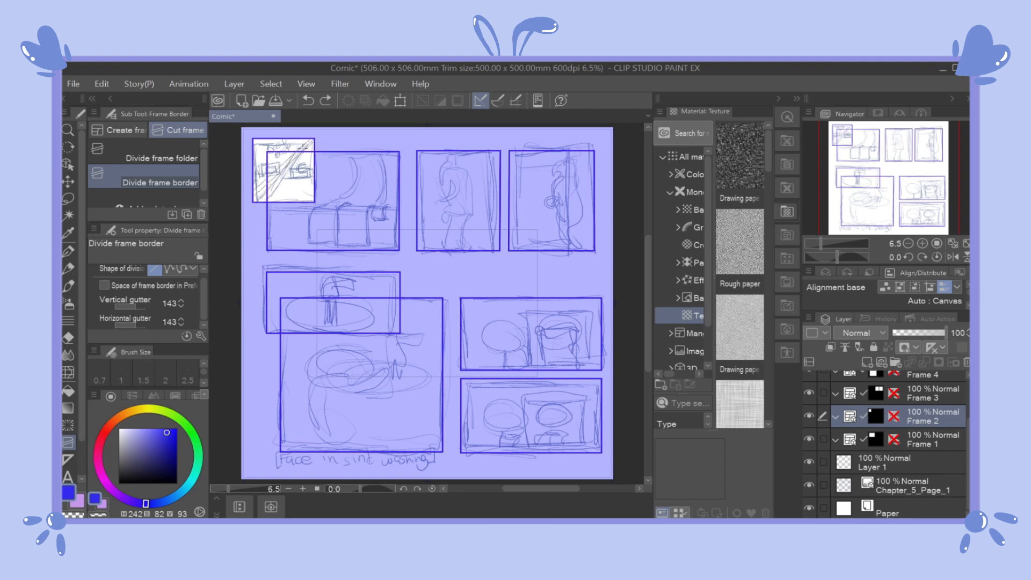
{"action": "left_click_drag", "start_coordinate": [317, 136], "coordinate": [251, 205]}
Step: Lower the Chapter_5_Page_1 layer's opacity to 36% and select Layer 1 for drawing with the Mechanical pencil
{"action": "left_click", "coordinate": [68, 269]}
{"action": "left_click", "coordinate": [891, 462]}
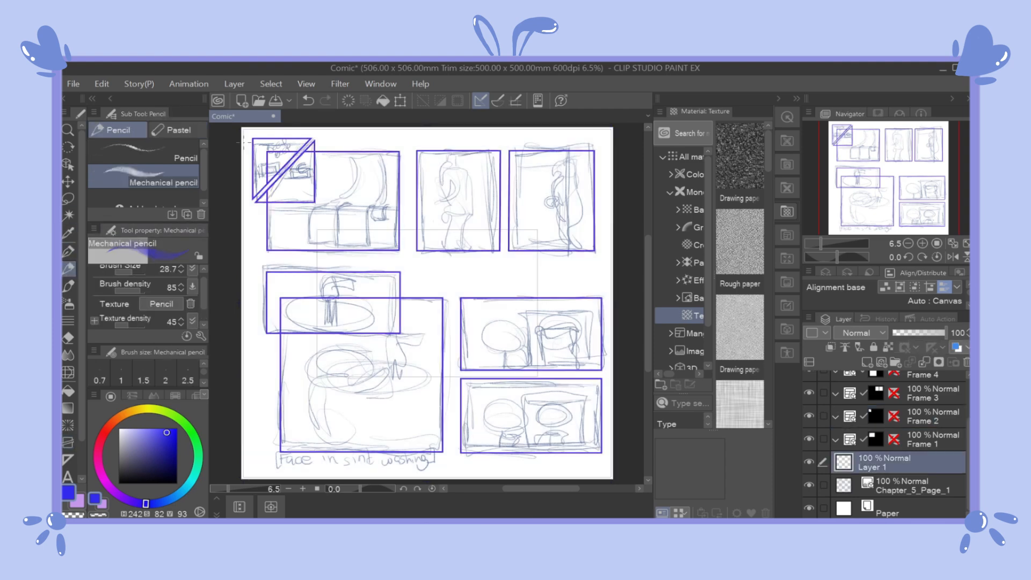
{"action": "left_click", "coordinate": [907, 490]}
{"action": "left_click_drag", "start_coordinate": [933, 334], "coordinate": [910, 334]}
{"action": "left_click", "coordinate": [918, 462]}
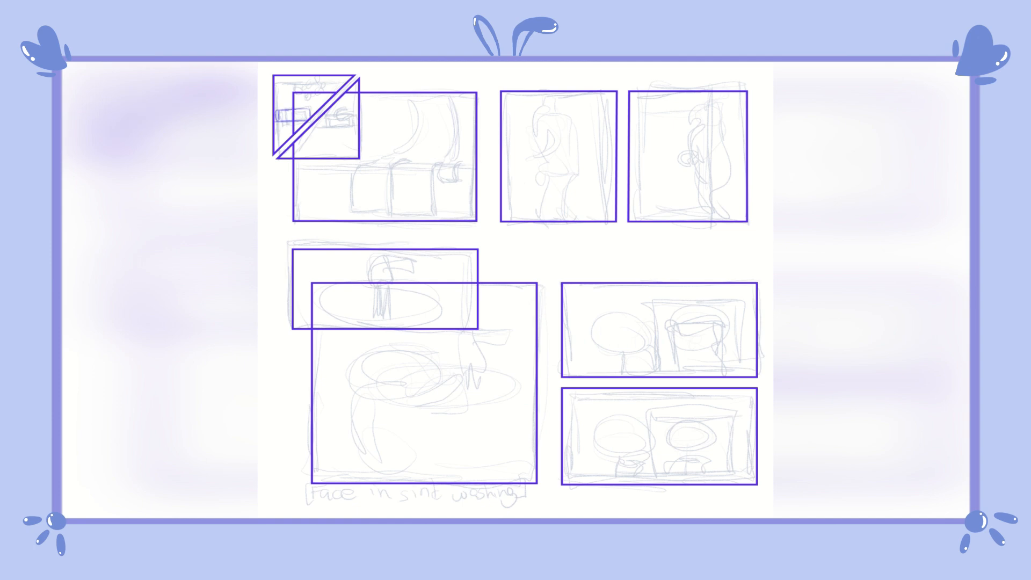
Step: Sketch the beeping alarm clock showing 07:00 on its shelf inside the two triangular inset frames
{"action": "mouse_move", "coordinate": [281, 110]}
{"action": "left_mouse_down"}
{"action": "mouse_move", "coordinate": [307, 119]}
{"action": "mouse_move", "coordinate": [294, 97]}
{"action": "mouse_move", "coordinate": [320, 96]}
{"action": "mouse_move", "coordinate": [302, 125]}
{"action": "left_mouse_up"}
{"action": "left_click_drag", "start_coordinate": [280, 126], "coordinate": [281, 144]}
{"action": "left_click_drag", "start_coordinate": [322, 116], "coordinate": [356, 127]}
{"action": "mouse_move", "coordinate": [322, 132]}
{"action": "left_mouse_down"}
{"action": "mouse_move", "coordinate": [322, 157]}
{"action": "mouse_move", "coordinate": [359, 134]}
{"action": "left_mouse_up"}
{"action": "mouse_move", "coordinate": [326, 140]}
{"action": "left_mouse_down"}
{"action": "mouse_move", "coordinate": [357, 140]}
{"action": "mouse_move", "coordinate": [352, 112]}
{"action": "left_mouse_up"}
Step: Sketch the bed's mattress and end outlines along the bottom of the first panel
{"action": "mouse_move", "coordinate": [296, 167]}
{"action": "left_mouse_down"}
{"action": "mouse_move", "coordinate": [474, 170]}
{"action": "mouse_move", "coordinate": [358, 164]}
{"action": "left_mouse_up"}
{"action": "left_click_drag", "start_coordinate": [311, 171], "coordinate": [309, 213]}
{"action": "mouse_move", "coordinate": [294, 196]}
{"action": "left_mouse_down"}
{"action": "mouse_move", "coordinate": [351, 199]}
{"action": "mouse_move", "coordinate": [331, 210]}
{"action": "left_mouse_up"}
{"action": "left_click_drag", "start_coordinate": [312, 216], "coordinate": [351, 199]}
{"action": "left_click_drag", "start_coordinate": [304, 163], "coordinate": [357, 162]}
{"action": "left_click_drag", "start_coordinate": [311, 216], "coordinate": [351, 198]}
{"action": "left_click_drag", "start_coordinate": [466, 170], "coordinate": [464, 210]}
{"action": "left_click_drag", "start_coordinate": [438, 204], "coordinate": [466, 210]}
Step: Rough out the seated figure's shirt, arm and bent legs on the edge of the bed
{"action": "mouse_move", "coordinate": [424, 102]}
{"action": "left_mouse_down"}
{"action": "mouse_move", "coordinate": [437, 110]}
{"action": "mouse_move", "coordinate": [402, 152]}
{"action": "left_mouse_up"}
{"action": "left_click_drag", "start_coordinate": [419, 165], "coordinate": [445, 158]}
{"action": "mouse_move", "coordinate": [418, 171]}
{"action": "left_mouse_down"}
{"action": "mouse_move", "coordinate": [424, 211]}
{"action": "mouse_move", "coordinate": [374, 167]}
{"action": "left_mouse_up"}
{"action": "left_click_drag", "start_coordinate": [374, 167], "coordinate": [381, 208]}
{"action": "left_click_drag", "start_coordinate": [379, 210], "coordinate": [362, 219]}
{"action": "left_click_drag", "start_coordinate": [435, 109], "coordinate": [455, 141]}
{"action": "left_click_drag", "start_coordinate": [454, 141], "coordinate": [444, 179]}
{"action": "mouse_move", "coordinate": [401, 109]}
{"action": "left_mouse_down"}
{"action": "mouse_move", "coordinate": [404, 153]}
{"action": "mouse_move", "coordinate": [430, 96]}
{"action": "mouse_move", "coordinate": [421, 116]}
{"action": "left_mouse_up"}
{"action": "key", "text": "ctrl+z"}
{"action": "key", "text": "ctrl+z"}
Step: Draw the seated figure's neck, shoulders, shirt front and sleeve, and redraw the bent leg on the left
{"action": "mouse_move", "coordinate": [424, 99]}
{"action": "left_mouse_down"}
{"action": "mouse_move", "coordinate": [433, 111]}
{"action": "mouse_move", "coordinate": [420, 123]}
{"action": "mouse_move", "coordinate": [425, 114]}
{"action": "left_mouse_up"}
{"action": "left_click_drag", "start_coordinate": [412, 103], "coordinate": [400, 115]}
{"action": "left_click_drag", "start_coordinate": [421, 123], "coordinate": [421, 150]}
{"action": "left_click_drag", "start_coordinate": [443, 104], "coordinate": [458, 132]}
{"action": "left_click_drag", "start_coordinate": [399, 114], "coordinate": [422, 210]}
{"action": "left_click_drag", "start_coordinate": [413, 154], "coordinate": [369, 167]}
{"action": "left_click_drag", "start_coordinate": [369, 166], "coordinate": [376, 208]}
{"action": "left_click_drag", "start_coordinate": [374, 168], "coordinate": [381, 205]}
Step: Complete the mattress edges and lower bed lines around the seated figure
{"action": "left_click_drag", "start_coordinate": [326, 161], "coordinate": [370, 165]}
{"action": "mouse_move", "coordinate": [300, 167]}
{"action": "left_mouse_down"}
{"action": "mouse_move", "coordinate": [297, 195]}
{"action": "mouse_move", "coordinate": [375, 198]}
{"action": "left_mouse_up"}
{"action": "left_click_drag", "start_coordinate": [392, 197], "coordinate": [476, 197]}
{"action": "left_click_drag", "start_coordinate": [455, 165], "coordinate": [475, 164]}
{"action": "left_click_drag", "start_coordinate": [316, 217], "coordinate": [362, 217]}
{"action": "key", "text": "ctrl+v"}
Step: Sketch the standing figure seen from behind, with head, short-sleeved shirt, arms and trousers, in the second panel
{"action": "left_click_drag", "start_coordinate": [541, 97], "coordinate": [531, 123]}
{"action": "left_click_drag", "start_coordinate": [573, 110], "coordinate": [566, 221]}
{"action": "left_click_drag", "start_coordinate": [576, 149], "coordinate": [566, 192]}
{"action": "mouse_move", "coordinate": [566, 233]}
{"action": "left_mouse_down"}
{"action": "mouse_move", "coordinate": [579, 219]}
{"action": "mouse_move", "coordinate": [550, 220]}
{"action": "left_mouse_up"}
{"action": "left_click_drag", "start_coordinate": [538, 98], "coordinate": [529, 152]}
{"action": "left_click_drag", "start_coordinate": [528, 153], "coordinate": [531, 166]}
{"action": "left_click_drag", "start_coordinate": [586, 127], "coordinate": [588, 167]}
{"action": "left_click_drag", "start_coordinate": [559, 150], "coordinate": [561, 182]}
{"action": "key", "text": "Delete"}
{"action": "left_click_drag", "start_coordinate": [550, 106], "coordinate": [576, 106]}
{"action": "left_click_drag", "start_coordinate": [573, 111], "coordinate": [551, 114]}
{"action": "left_click_drag", "start_coordinate": [549, 128], "coordinate": [570, 127]}
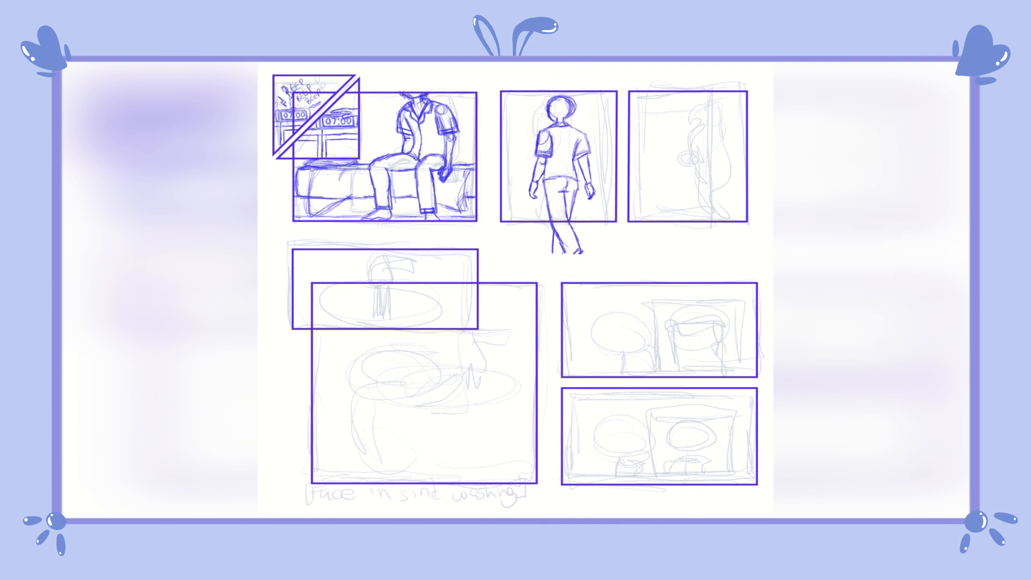
Step: Finish the standing figure's lower legs and add vertical wall lines beside the figure in the second panel
{"action": "left_click_drag", "start_coordinate": [553, 227], "coordinate": [580, 252]}
{"action": "left_click_drag", "start_coordinate": [504, 100], "coordinate": [504, 124]}
{"action": "left_click_drag", "start_coordinate": [504, 162], "coordinate": [505, 206]}
Step: Draw the open door with its vertical edges, hinges and round knob in the third panel
{"action": "left_click_drag", "start_coordinate": [637, 97], "coordinate": [638, 220]}
{"action": "left_click_drag", "start_coordinate": [637, 98], "coordinate": [709, 84]}
{"action": "left_click_drag", "start_coordinate": [711, 84], "coordinate": [714, 226]}
{"action": "left_click_drag", "start_coordinate": [671, 223], "coordinate": [715, 225]}
{"action": "left_click_drag", "start_coordinate": [706, 84], "coordinate": [708, 197]}
{"action": "left_click_drag", "start_coordinate": [663, 224], "coordinate": [716, 225]}
{"action": "left_click_drag", "start_coordinate": [713, 92], "coordinate": [714, 202]}
{"action": "left_click_drag", "start_coordinate": [669, 89], "coordinate": [712, 84]}
{"action": "left_click_drag", "start_coordinate": [693, 153], "coordinate": [702, 160]}
Step: Draw the dark-haired figure in shirt and trousers, partly hidden behind the door's edge, in the third panel
{"action": "key", "text": "ctrl+v"}
{"action": "left_click_drag", "start_coordinate": [712, 96], "coordinate": [736, 137]}
{"action": "left_click_drag", "start_coordinate": [714, 158], "coordinate": [728, 150]}
{"action": "left_click_drag", "start_coordinate": [715, 181], "coordinate": [730, 220]}
{"action": "left_click_drag", "start_coordinate": [728, 181], "coordinate": [740, 219]}
{"action": "left_click_drag", "start_coordinate": [734, 220], "coordinate": [741, 217]}
{"action": "left_click_drag", "start_coordinate": [713, 94], "coordinate": [729, 114]}
{"action": "key", "text": "Delete"}
{"action": "left_click_drag", "start_coordinate": [722, 196], "coordinate": [723, 220]}
{"action": "left_click_drag", "start_coordinate": [727, 151], "coordinate": [729, 186]}
Step: Rough out the tap and the curved basin in the wide panel below the bed scene
{"action": "left_click_drag", "start_coordinate": [368, 280], "coordinate": [389, 285]}
{"action": "mouse_move", "coordinate": [369, 279]}
{"action": "left_mouse_down"}
{"action": "mouse_move", "coordinate": [371, 255]}
{"action": "mouse_move", "coordinate": [417, 261]}
{"action": "left_mouse_up"}
{"action": "left_click_drag", "start_coordinate": [394, 251], "coordinate": [477, 270]}
{"action": "left_click_drag", "start_coordinate": [389, 279], "coordinate": [404, 264]}
{"action": "mouse_move", "coordinate": [402, 264]}
{"action": "left_mouse_down"}
{"action": "mouse_move", "coordinate": [459, 275]}
{"action": "mouse_move", "coordinate": [476, 299]}
{"action": "left_mouse_up"}
{"action": "left_click_drag", "start_coordinate": [402, 305], "coordinate": [476, 303]}
{"action": "mouse_move", "coordinate": [413, 268]}
{"action": "left_mouse_down"}
{"action": "mouse_move", "coordinate": [376, 269]}
{"action": "mouse_move", "coordinate": [392, 278]}
{"action": "left_mouse_up"}
{"action": "mouse_move", "coordinate": [379, 290]}
{"action": "left_mouse_down"}
{"action": "mouse_move", "coordinate": [402, 304]}
{"action": "mouse_move", "coordinate": [405, 295]}
{"action": "left_mouse_up"}
{"action": "left_click_drag", "start_coordinate": [379, 306], "coordinate": [475, 313]}
{"action": "mouse_move", "coordinate": [371, 307]}
{"action": "left_mouse_down"}
{"action": "mouse_move", "coordinate": [371, 324]}
{"action": "mouse_move", "coordinate": [475, 326]}
{"action": "left_mouse_up"}
{"action": "mouse_move", "coordinate": [295, 307]}
{"action": "left_mouse_down"}
{"action": "mouse_move", "coordinate": [371, 308]}
{"action": "mouse_move", "coordinate": [330, 286]}
{"action": "mouse_move", "coordinate": [355, 280]}
{"action": "left_mouse_up"}
{"action": "mouse_move", "coordinate": [325, 280]}
{"action": "left_mouse_down"}
{"action": "mouse_move", "coordinate": [326, 296]}
{"action": "mouse_move", "coordinate": [423, 326]}
{"action": "left_mouse_up"}
{"action": "key", "text": "Delete"}
Step: Refine the tap's handle and spout outline in the wide sink panel
{"action": "mouse_move", "coordinate": [367, 284]}
{"action": "left_mouse_down"}
{"action": "mouse_move", "coordinate": [387, 286]}
{"action": "mouse_move", "coordinate": [391, 276]}
{"action": "left_mouse_up"}
{"action": "left_click_drag", "start_coordinate": [390, 284], "coordinate": [408, 308]}
{"action": "left_click_drag", "start_coordinate": [412, 288], "coordinate": [441, 319]}
{"action": "left_click_drag", "start_coordinate": [363, 276], "coordinate": [399, 269]}
{"action": "mouse_move", "coordinate": [397, 269]}
{"action": "left_mouse_down"}
{"action": "mouse_move", "coordinate": [418, 275]}
{"action": "mouse_move", "coordinate": [406, 305]}
{"action": "left_mouse_up"}
{"action": "left_click_drag", "start_coordinate": [441, 319], "coordinate": [467, 325]}
{"action": "left_click_drag", "start_coordinate": [436, 266], "coordinate": [466, 323]}
{"action": "left_click_drag", "start_coordinate": [394, 262], "coordinate": [440, 263]}
Step: Draw the running water lines under the tap and complete the basin rim around it
{"action": "mouse_move", "coordinate": [350, 240]}
{"action": "left_mouse_down"}
{"action": "mouse_move", "coordinate": [393, 261]}
{"action": "mouse_move", "coordinate": [441, 260]}
{"action": "mouse_move", "coordinate": [419, 240]}
{"action": "left_mouse_up"}
{"action": "left_click_drag", "start_coordinate": [397, 279], "coordinate": [394, 291]}
{"action": "left_click_drag", "start_coordinate": [365, 293], "coordinate": [385, 295]}
{"action": "left_click_drag", "start_coordinate": [367, 295], "coordinate": [367, 332]}
{"action": "left_click_drag", "start_coordinate": [380, 295], "coordinate": [377, 330]}
{"action": "left_click_drag", "start_coordinate": [295, 302], "coordinate": [321, 300]}
{"action": "left_click_drag", "start_coordinate": [440, 285], "coordinate": [440, 304]}
Step: Sketch the figure bent over the sink with raised arm and the mirror frame behind in the large panel
{"action": "mouse_move", "coordinate": [315, 445]}
{"action": "left_mouse_down"}
{"action": "mouse_move", "coordinate": [435, 373]}
{"action": "mouse_move", "coordinate": [457, 386]}
{"action": "left_mouse_up"}
{"action": "mouse_move", "coordinate": [431, 406]}
{"action": "left_mouse_down"}
{"action": "mouse_move", "coordinate": [403, 465]}
{"action": "mouse_move", "coordinate": [466, 431]}
{"action": "left_mouse_up"}
{"action": "left_click_drag", "start_coordinate": [455, 434], "coordinate": [445, 467]}
{"action": "left_click_drag", "start_coordinate": [446, 378], "coordinate": [508, 378]}
{"action": "mouse_move", "coordinate": [508, 287]}
{"action": "left_mouse_down"}
{"action": "mouse_move", "coordinate": [508, 379]}
{"action": "mouse_move", "coordinate": [464, 428]}
{"action": "left_mouse_up"}
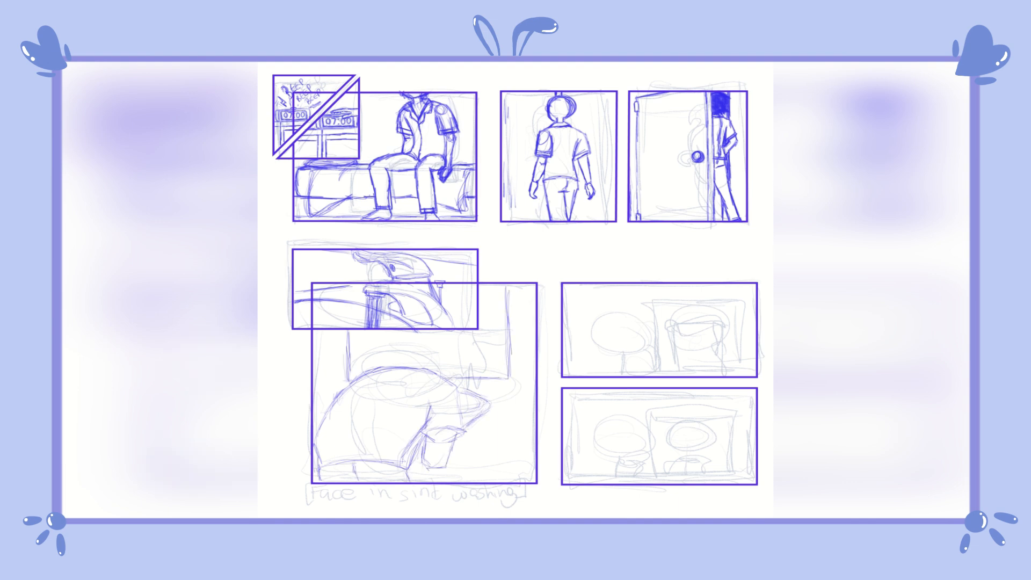
Step: Add the hinged door edge, mirror details and the band across the bent figure's arm in the large panel
{"action": "left_click_drag", "start_coordinate": [314, 337], "coordinate": [326, 337]}
{"action": "left_click_drag", "start_coordinate": [325, 333], "coordinate": [325, 343]}
{"action": "left_click_drag", "start_coordinate": [319, 338], "coordinate": [318, 406]}
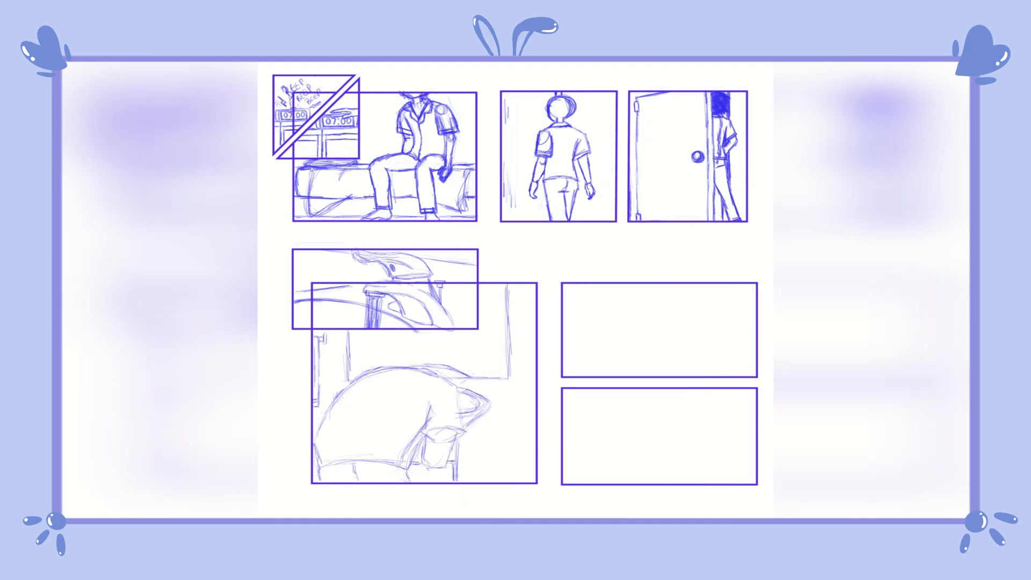
{"action": "left_click_drag", "start_coordinate": [473, 331], "coordinate": [472, 361]}
{"action": "left_click_drag", "start_coordinate": [480, 293], "coordinate": [492, 308]}
{"action": "left_click_drag", "start_coordinate": [493, 307], "coordinate": [504, 286]}
{"action": "left_click_drag", "start_coordinate": [420, 429], "coordinate": [466, 431]}
Step: Sketch the door edge and the figure's round head, neck and shoulders in the upper of the two stacked panels
{"action": "left_click_drag", "start_coordinate": [585, 284], "coordinate": [586, 375]}
{"action": "left_click_drag", "start_coordinate": [623, 302], "coordinate": [618, 303]}
{"action": "left_click_drag", "start_coordinate": [613, 355], "coordinate": [589, 375]}
{"action": "left_click_drag", "start_coordinate": [634, 353], "coordinate": [656, 371]}
{"action": "left_click_drag", "start_coordinate": [649, 310], "coordinate": [658, 354]}
{"action": "left_click_drag", "start_coordinate": [605, 359], "coordinate": [584, 379]}
{"action": "left_click_drag", "start_coordinate": [622, 302], "coordinate": [597, 335]}
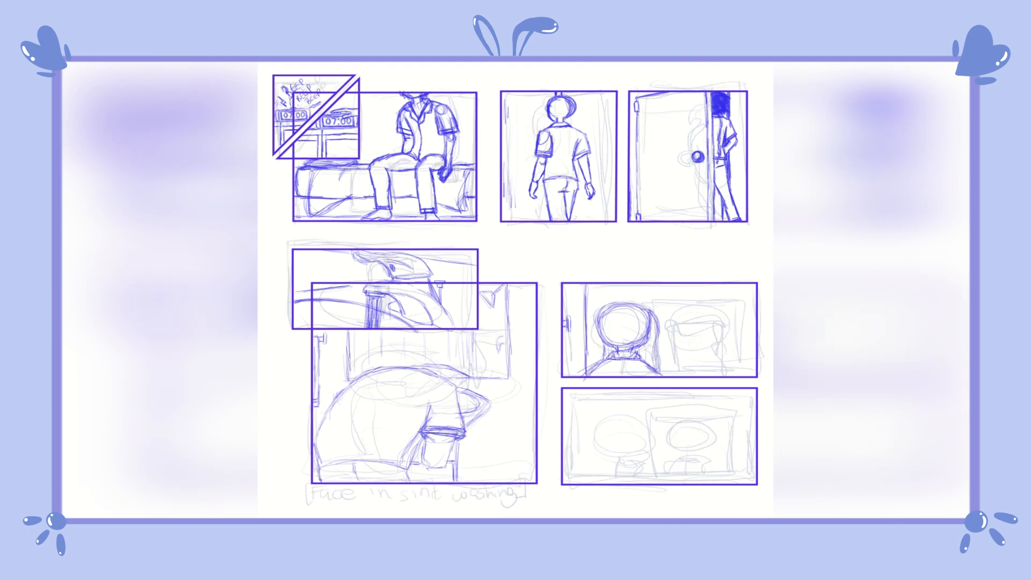